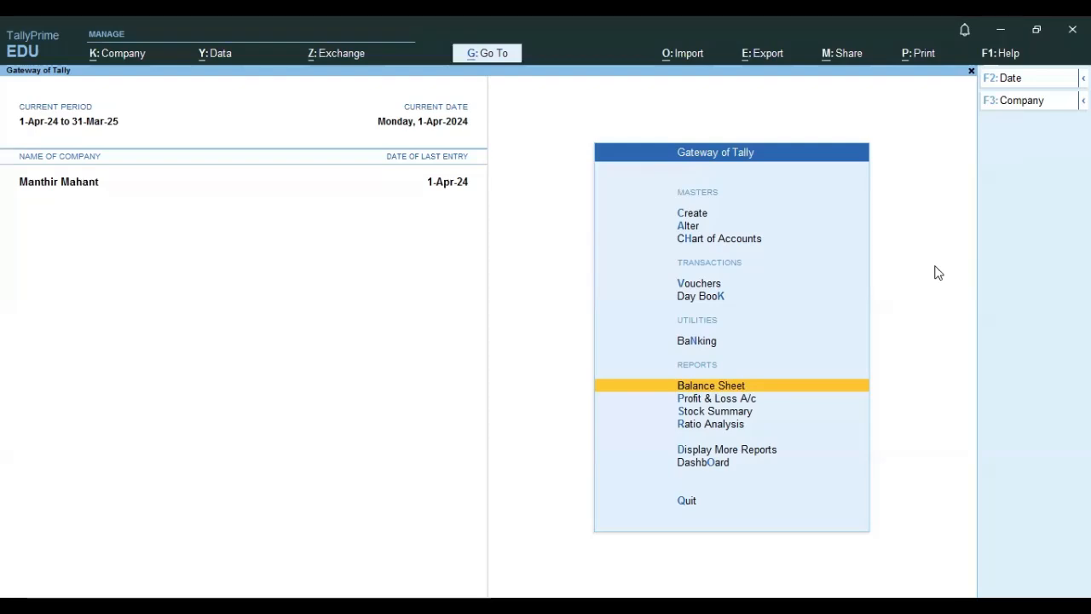
Open the Day Book and review the purchase voucher's items, quantities and rates, then close it.
key(Up)
key(Up)
key(Return)
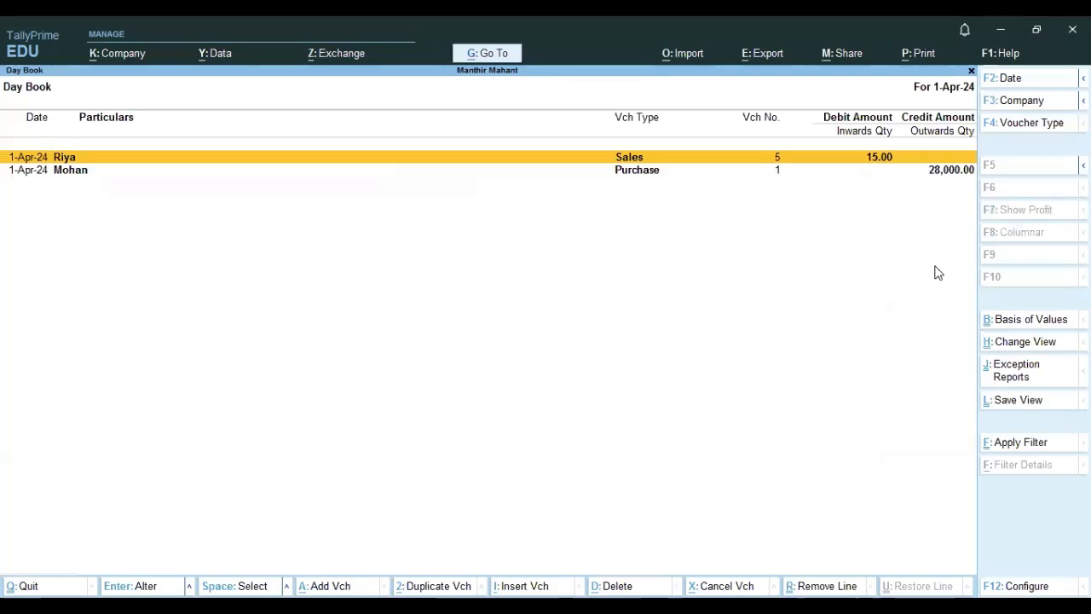
key(Down)
key(Return)
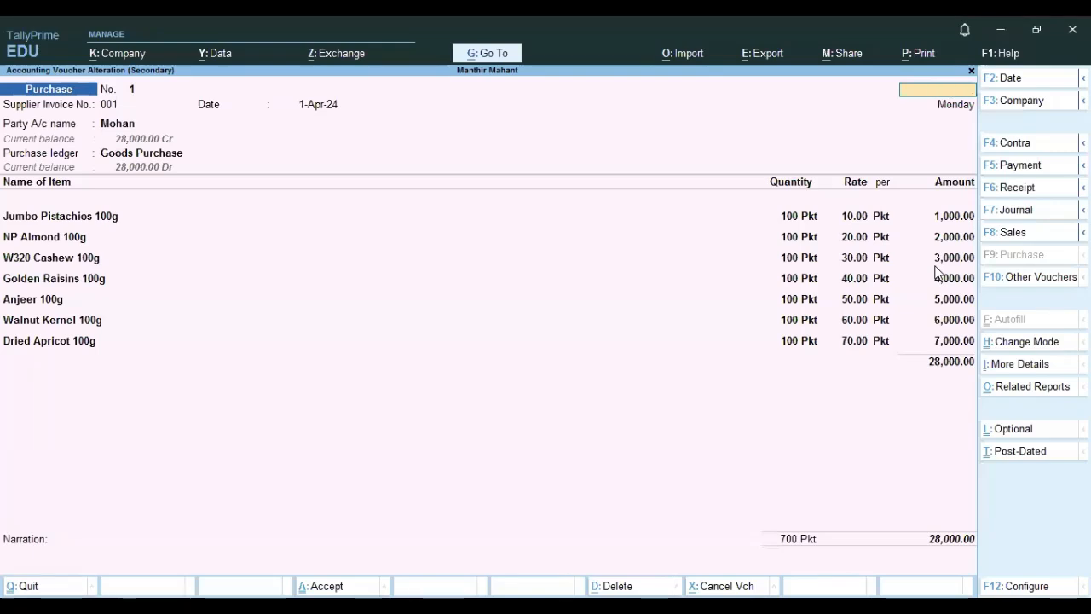
key(Escape)
key(y)
Open the sales voucher from the Day Book and review its item, quantity and rate.
key(Up)
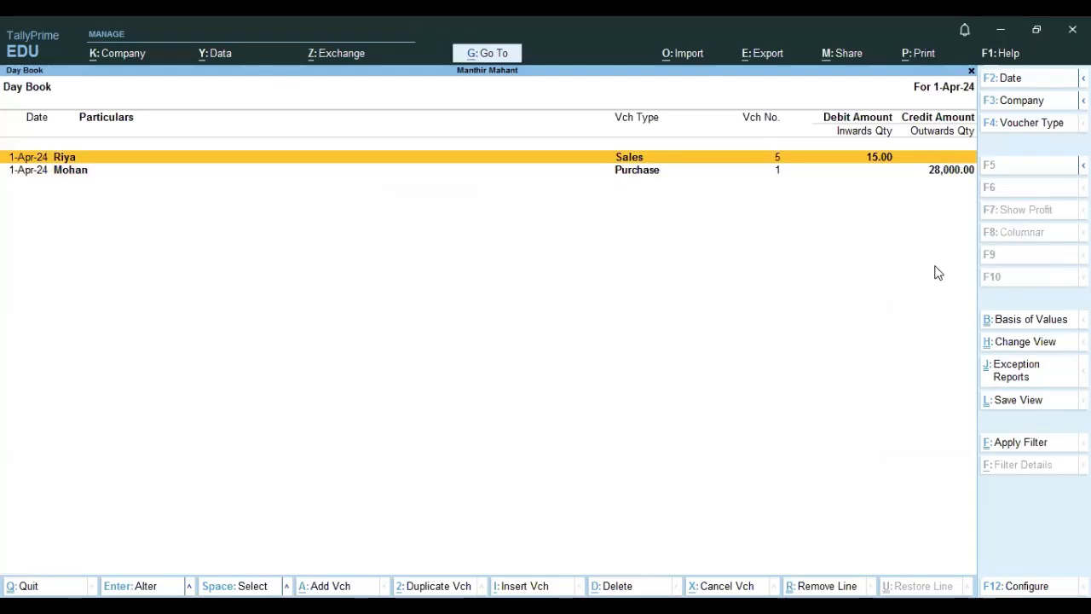
key(Return)
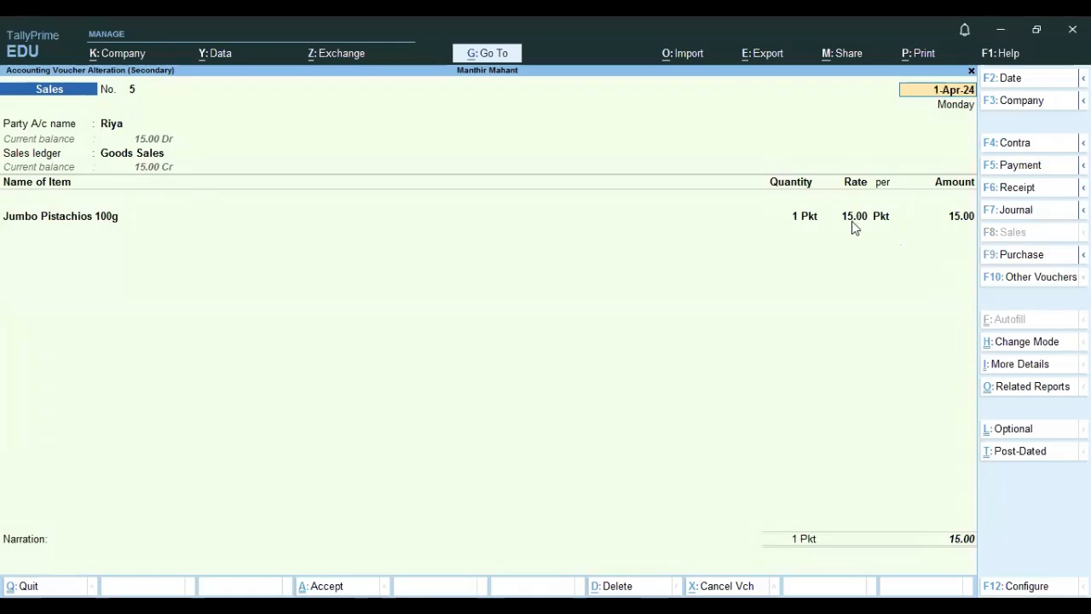
key(BackSpace)
key(Escape)
key(Return)
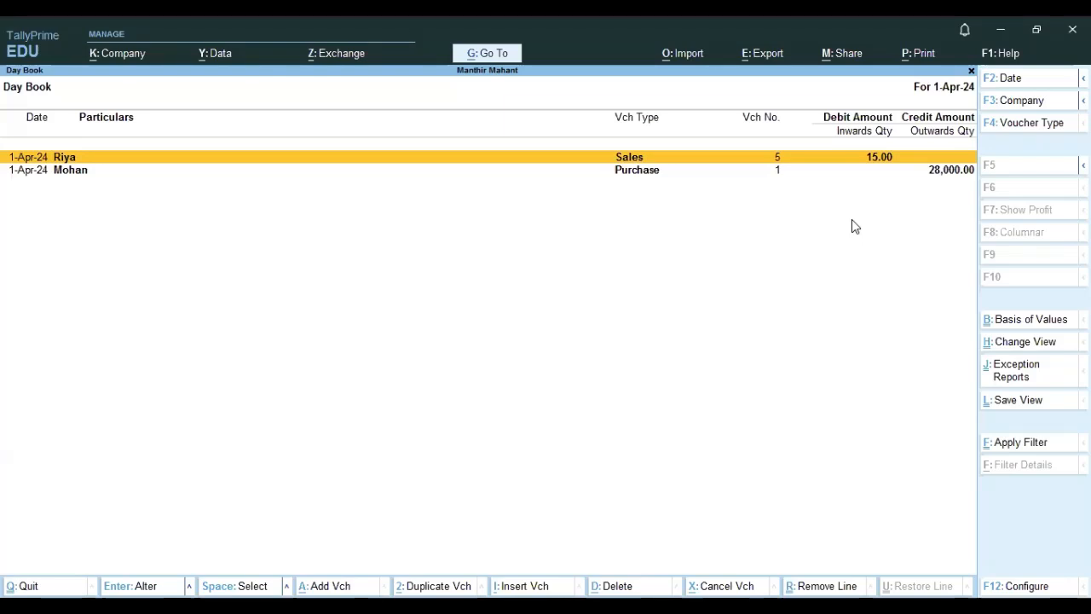
Open the Profit & Loss account and examine the gross profit and net profit figures.
key(Escape)
key(Down)
key(Down)
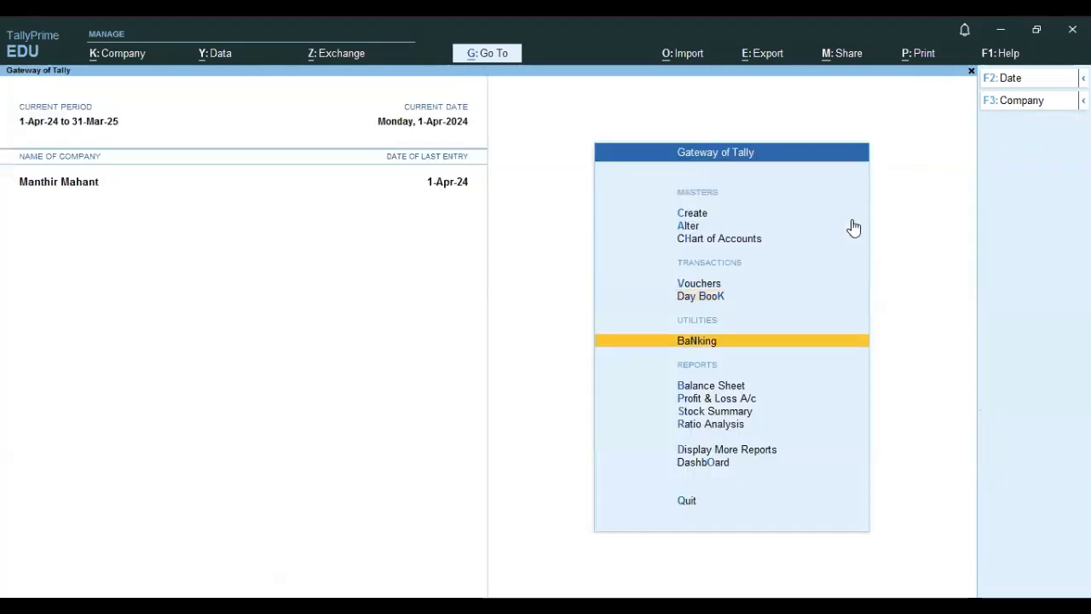
key(Down)
key(Return)
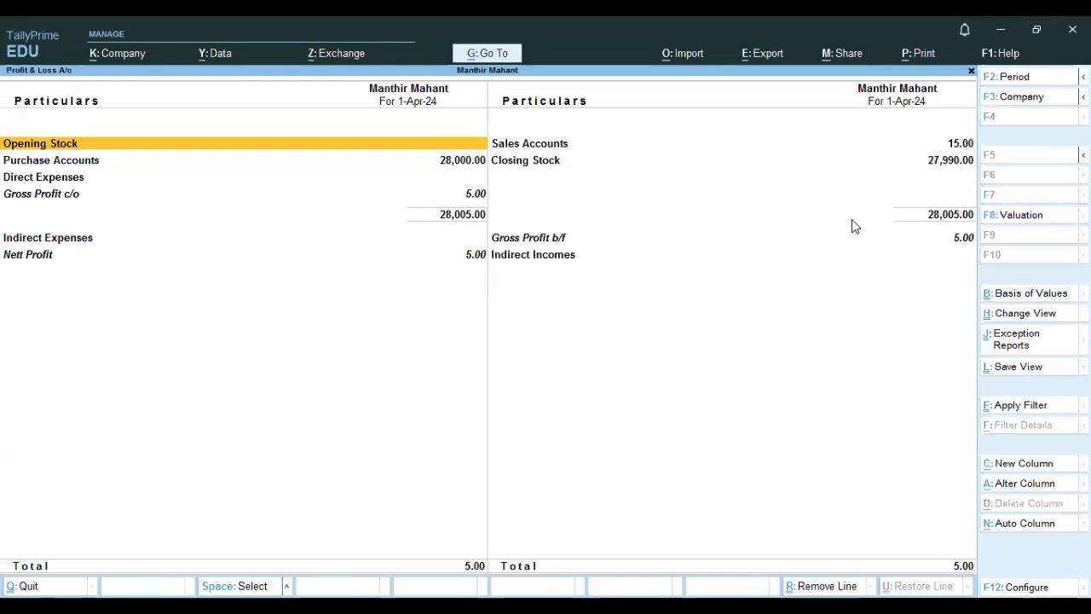
click(962, 243)
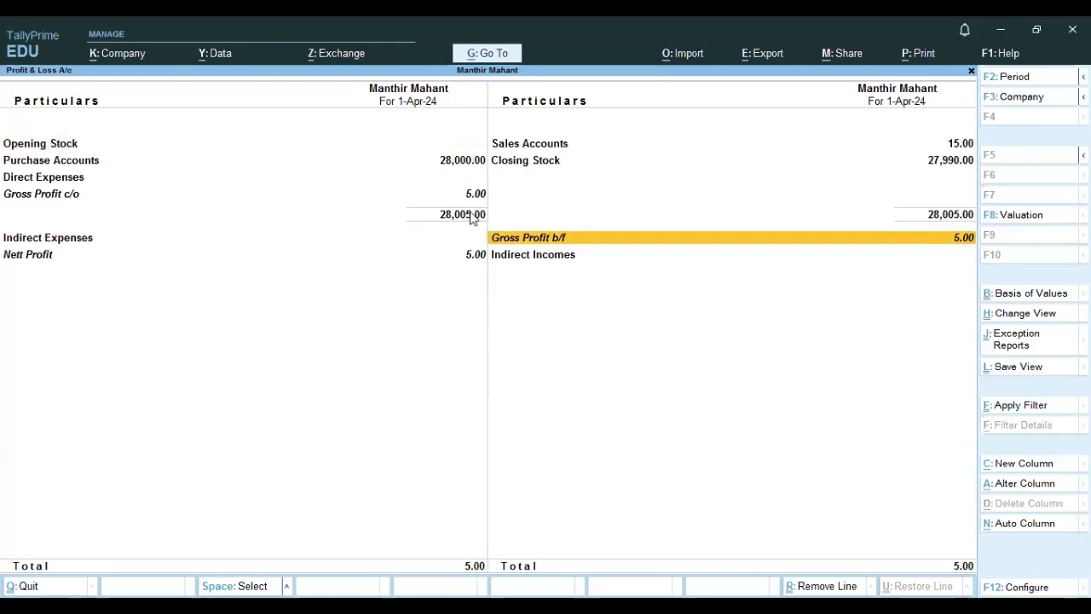
Reopen the purchase voucher from the Day Book and examine its stock items and rates.
key(Escape)
key(Down)
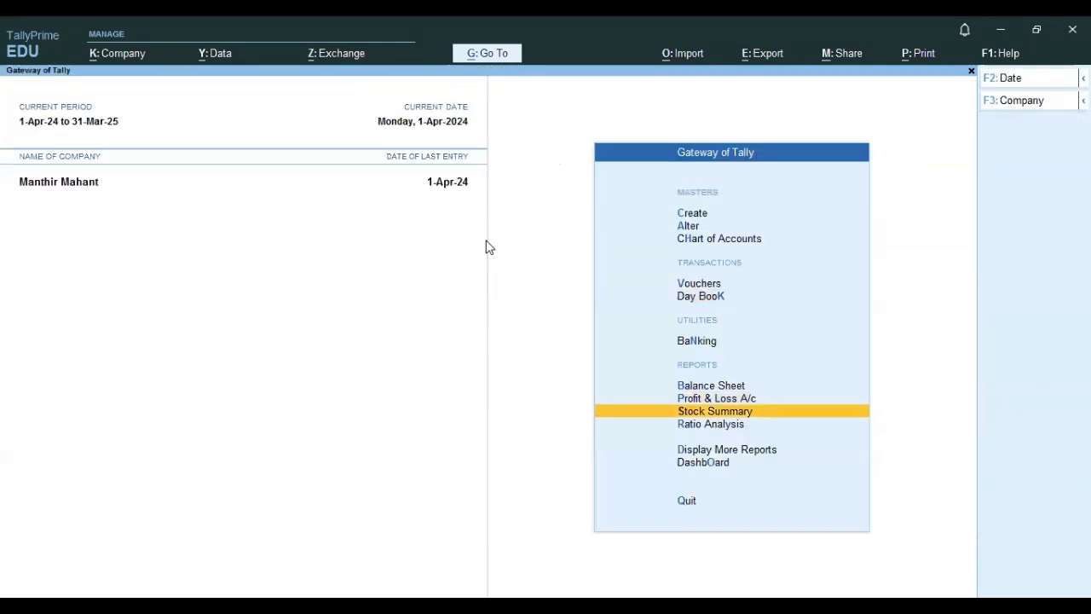
key(Up)
key(Up)
key(Up)
key(Up)
key(Return)
key(Down)
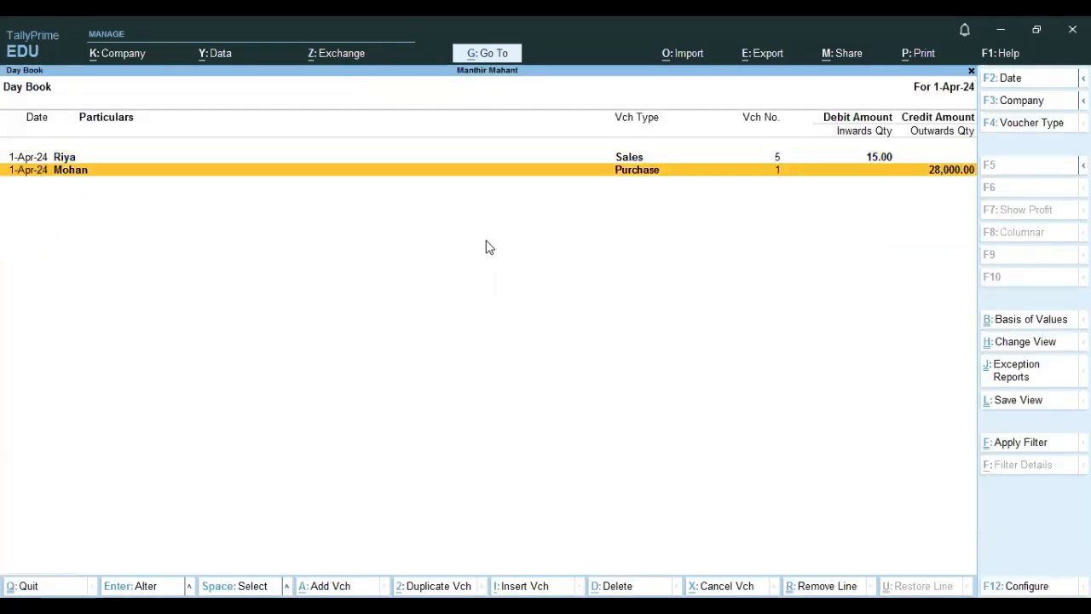
key(Return)
key(Return)
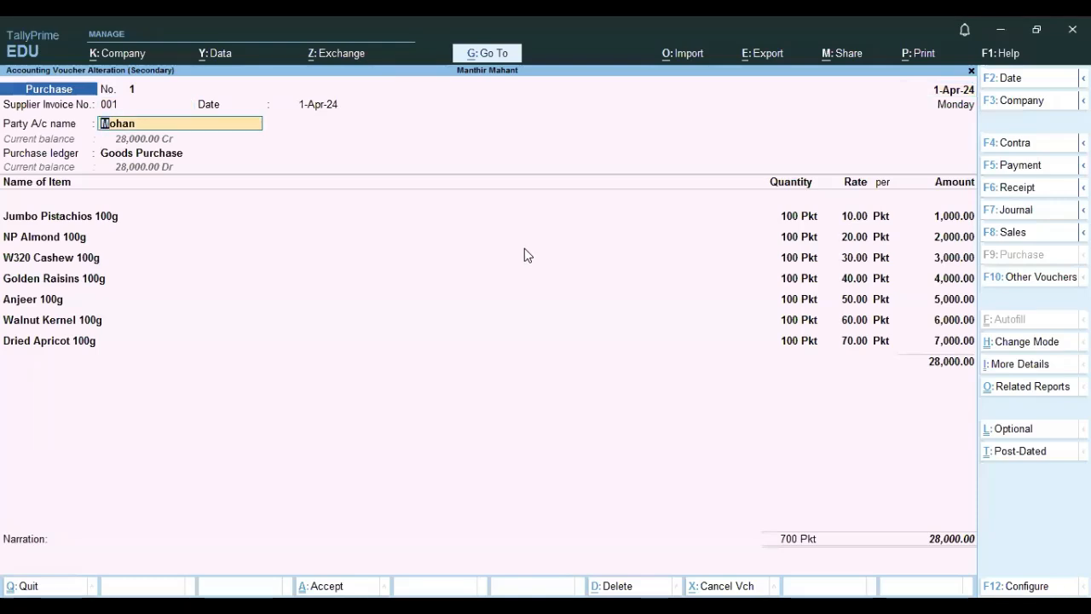
click(67, 221)
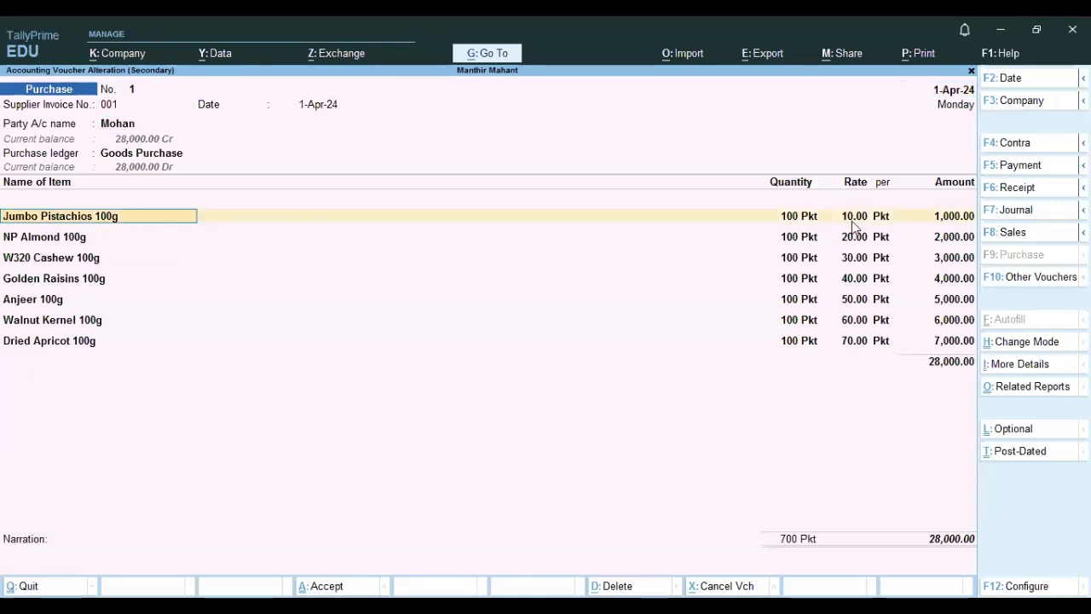
key(space)
key(Escape)
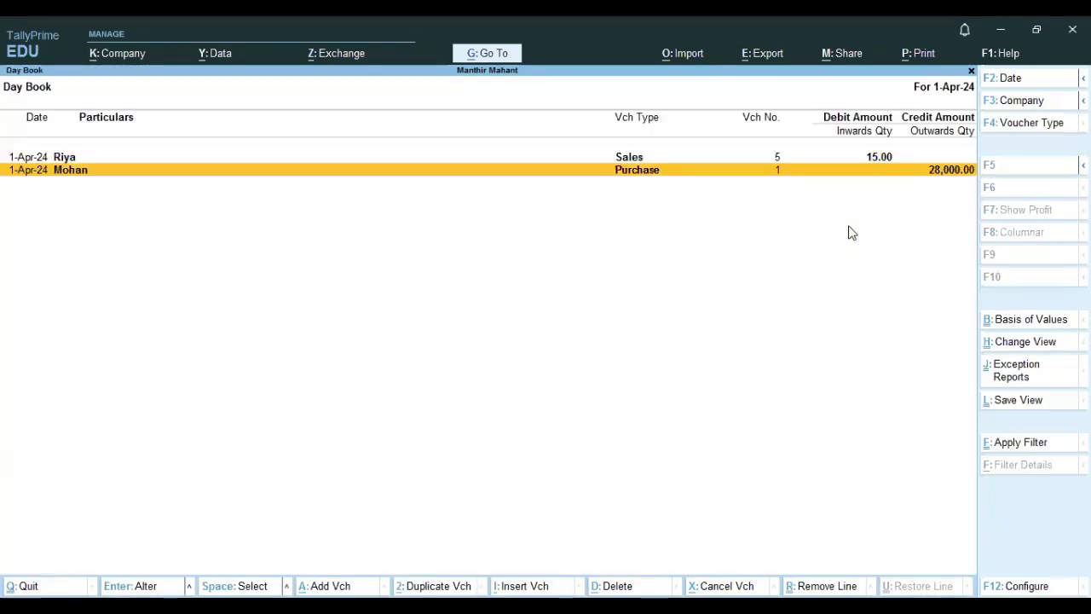
Reopen the sales voucher and examine its item and rate before quitting without changes.
key(Up)
key(Return)
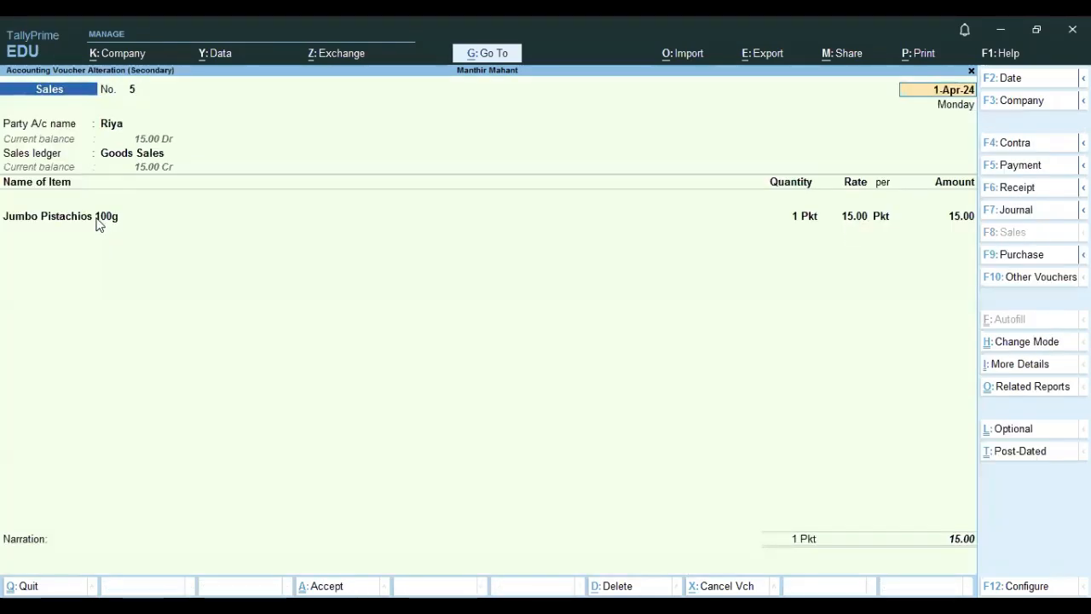
click(161, 230)
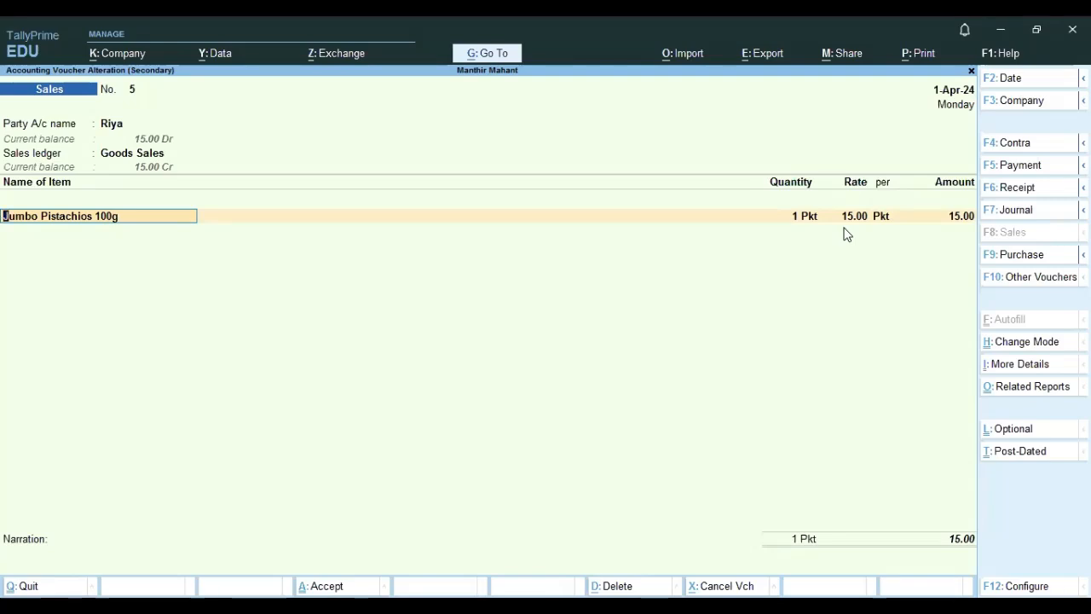
key(BackSpace)
key(Escape)
key(Escape)
key(y)
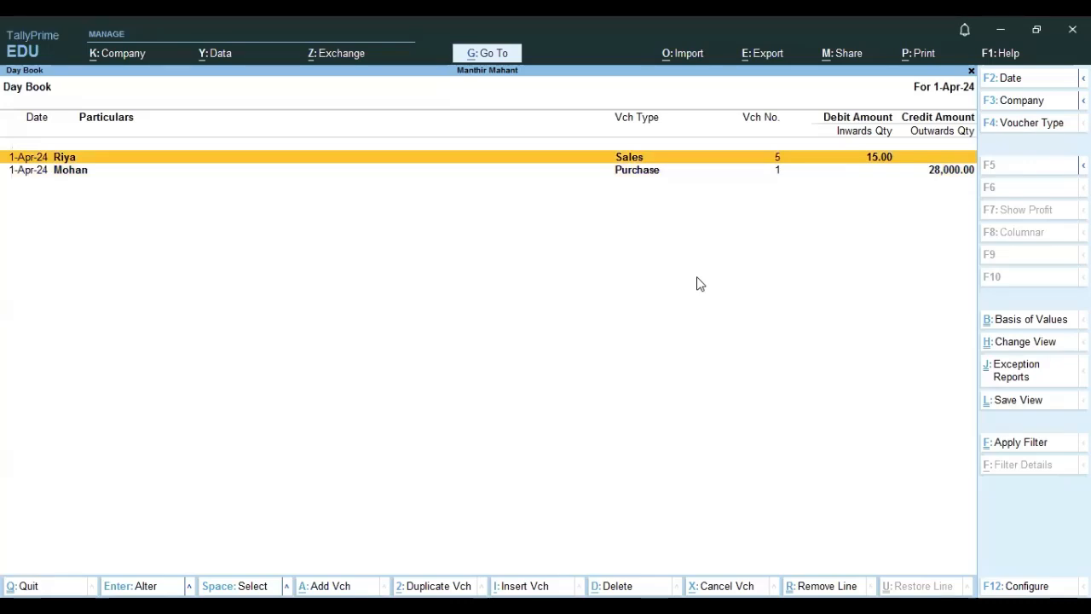
Start a new payment voucher with Cash as the account.
key(Escape)
key(Up)
key(Return)
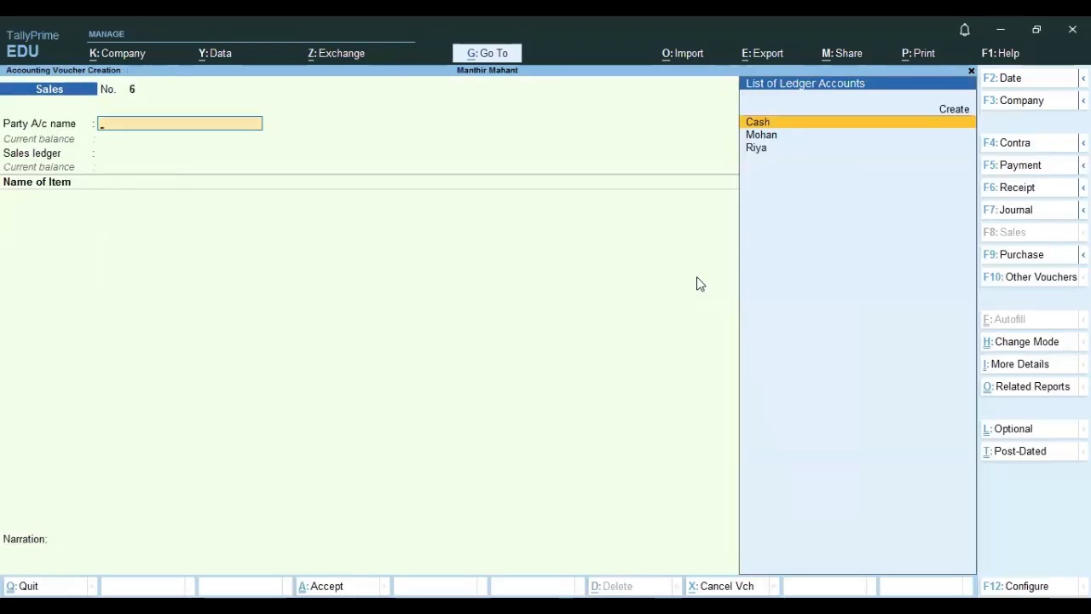
key(F5)
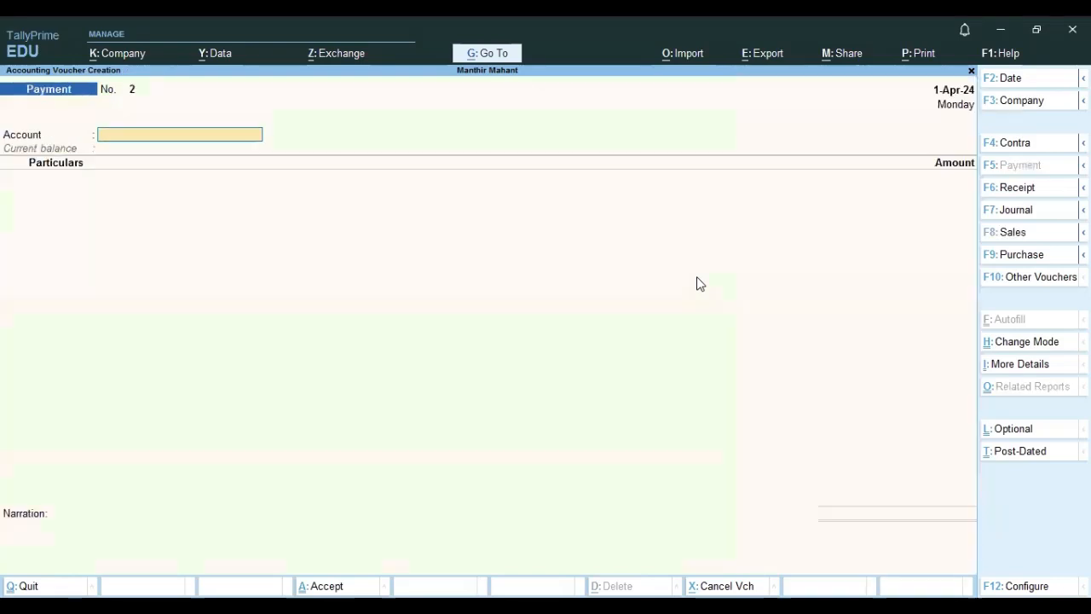
text(c)
key(Return)
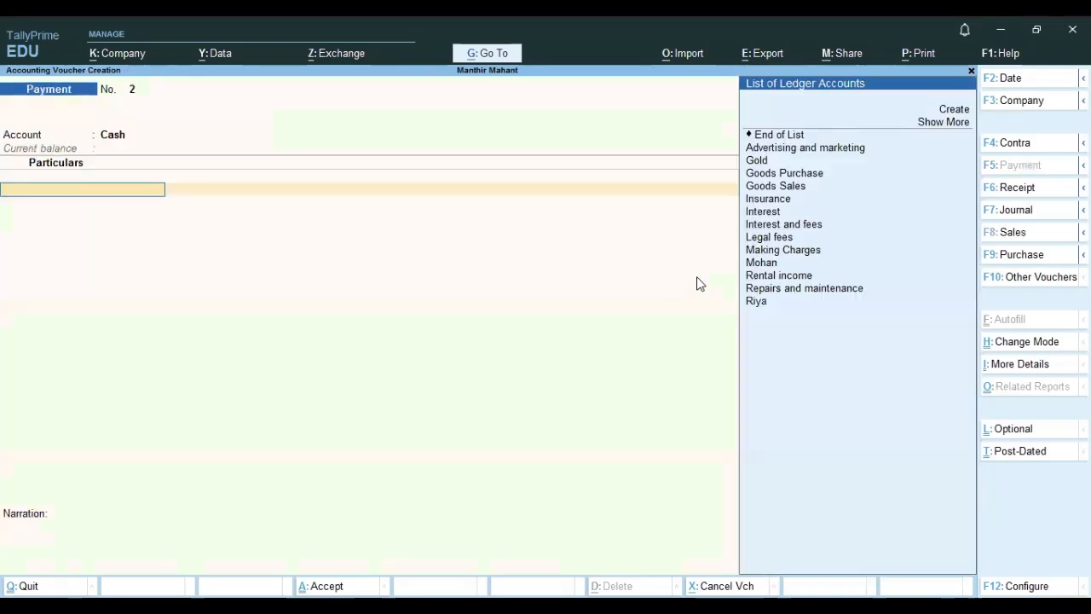
Pay 7 to Advertising and marketing in the payment voucher and accept it.
key(Down)
key(Down)
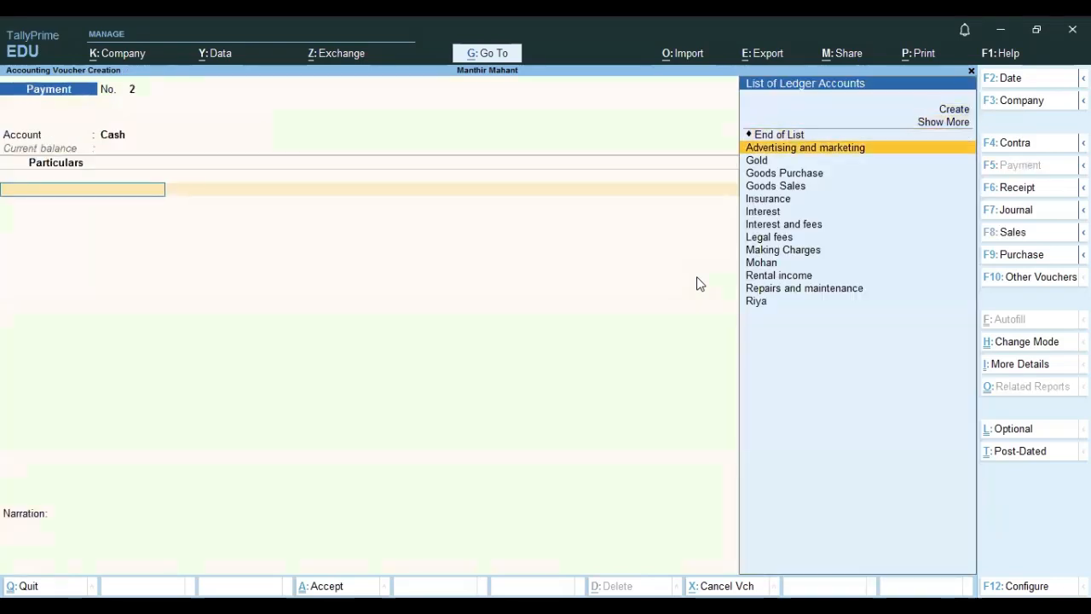
key(Return)
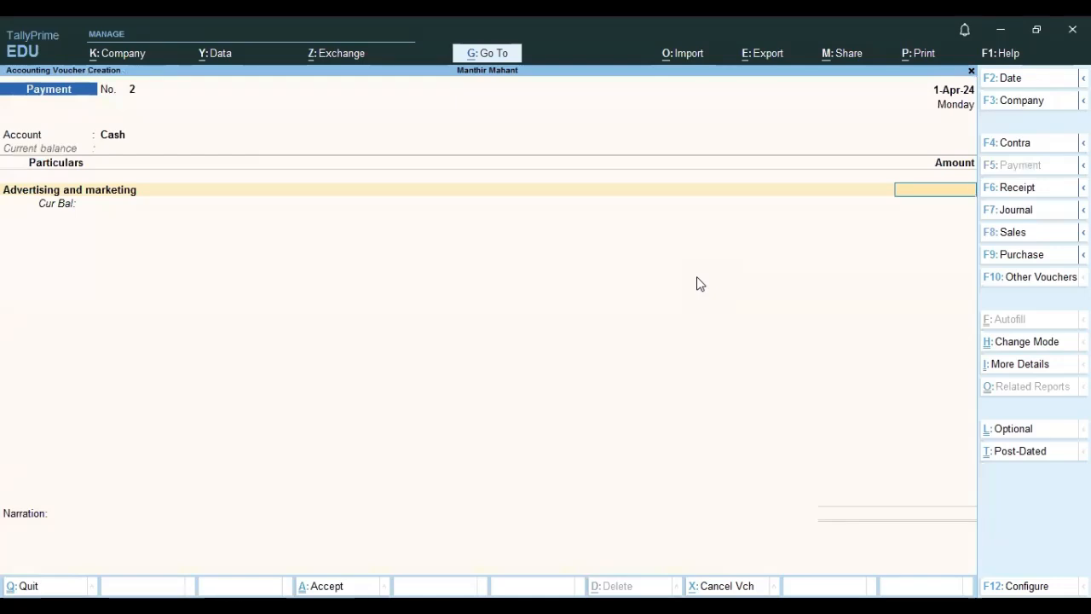
text(7)
key(Return)
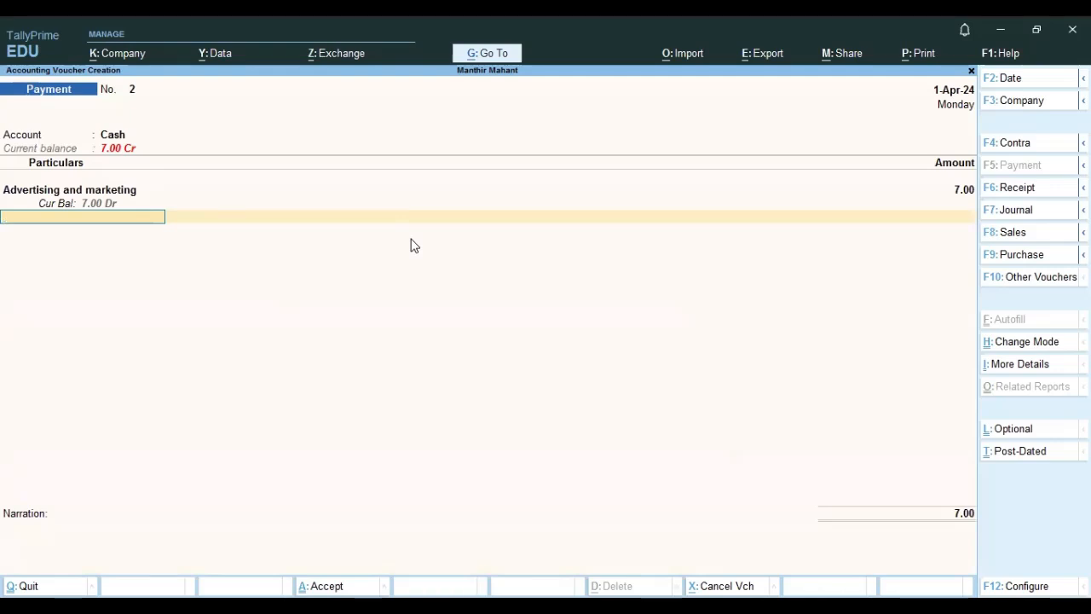
key(Return)
key(Return)
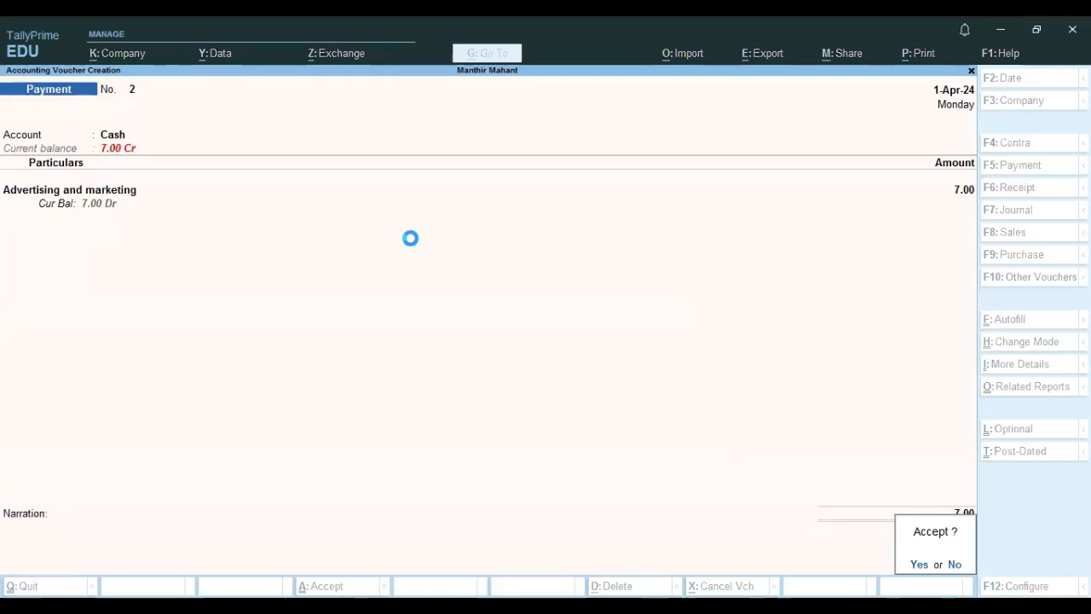
key(Escape)
Open the Profit & Loss account and examine the direct expenses, gross loss and net loss.
key(Return)
key(Down)
key(Down)
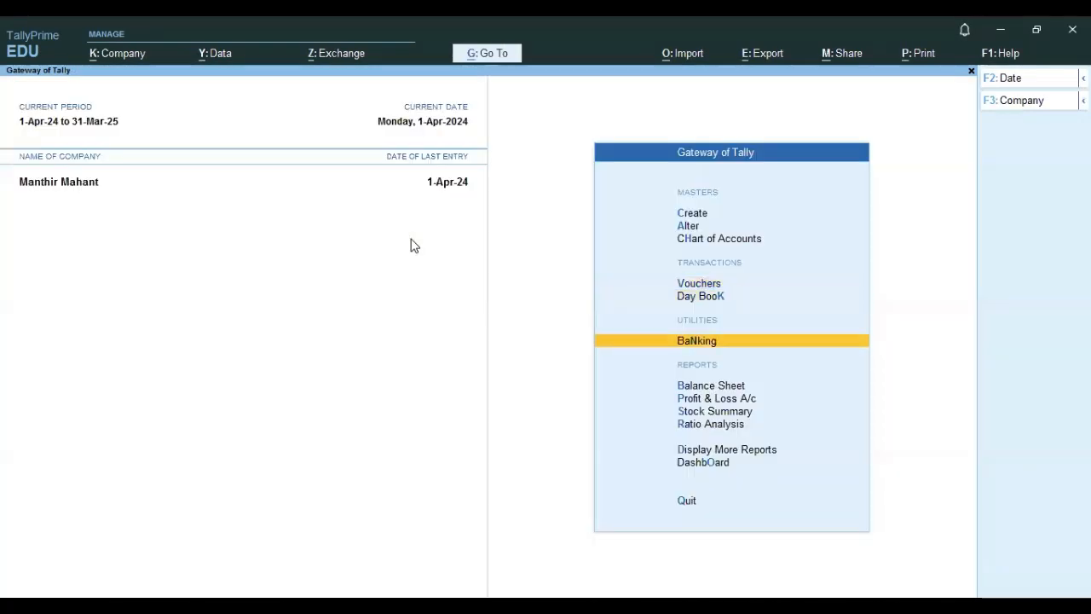
key(Down)
key(Down)
key(Return)
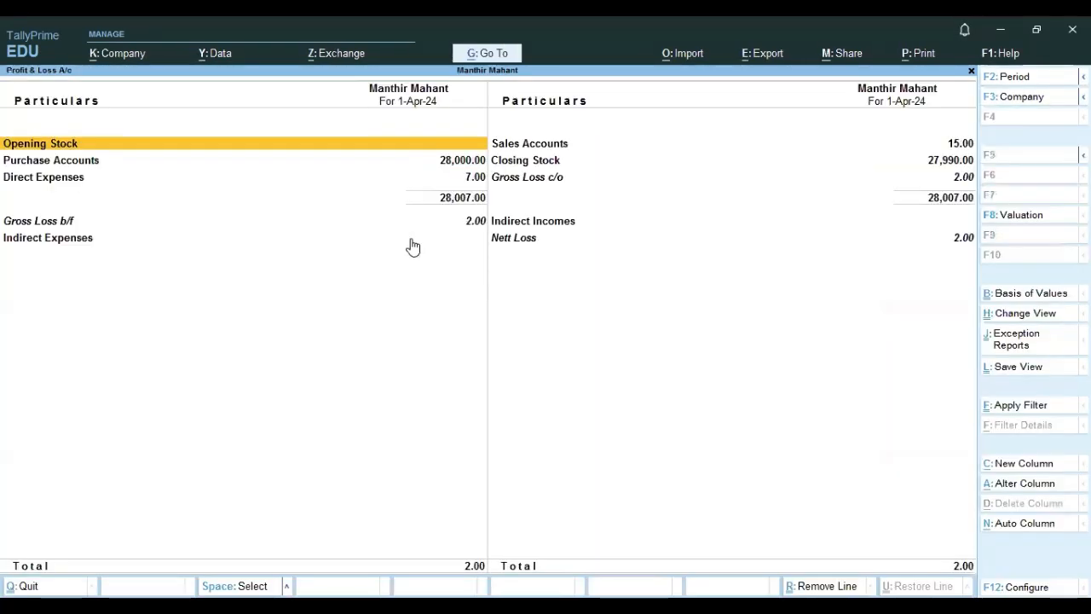
key(Down)
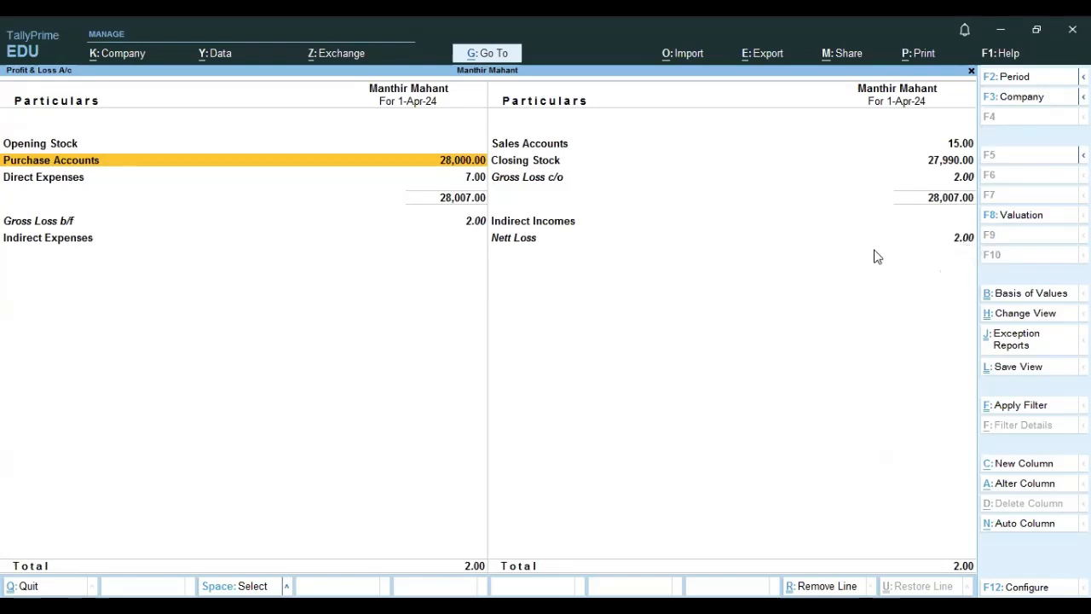
click(514, 242)
click(476, 224)
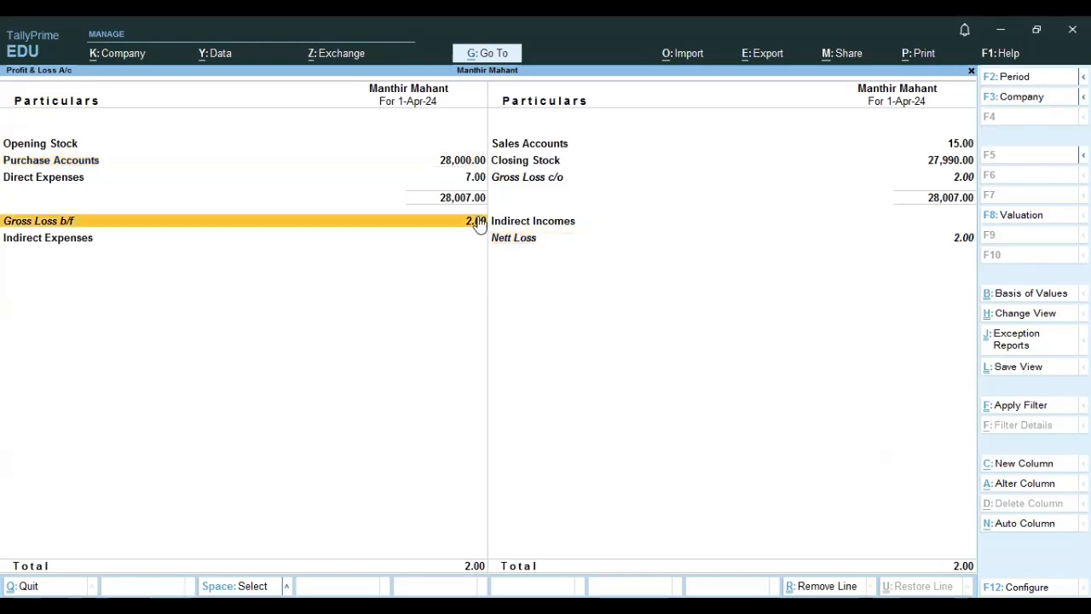
click(571, 247)
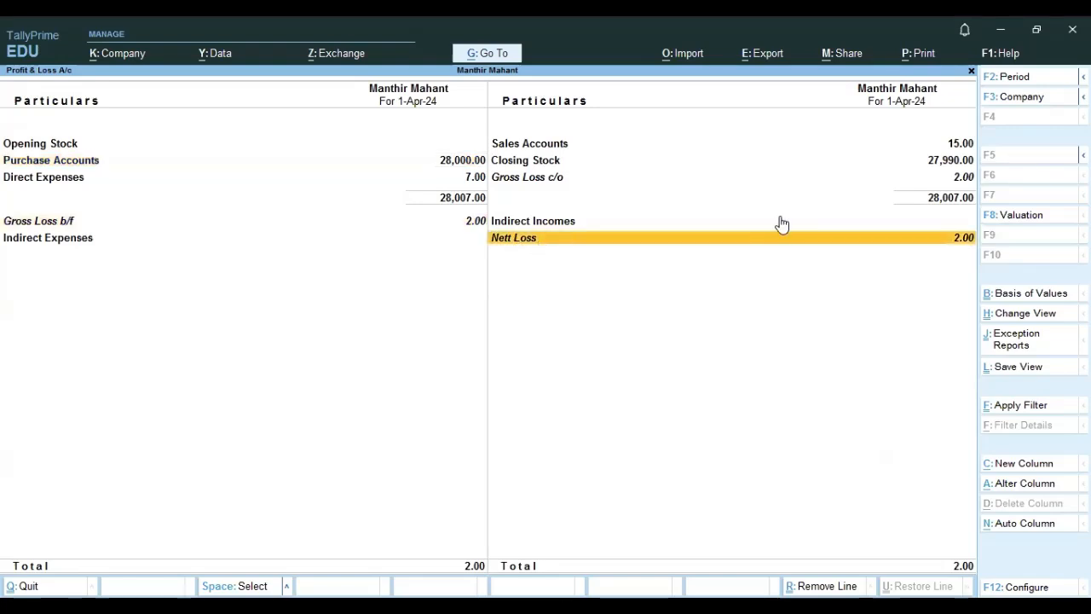
Delete the Advertising and marketing payment voucher from the Day Book.
key(Escape)
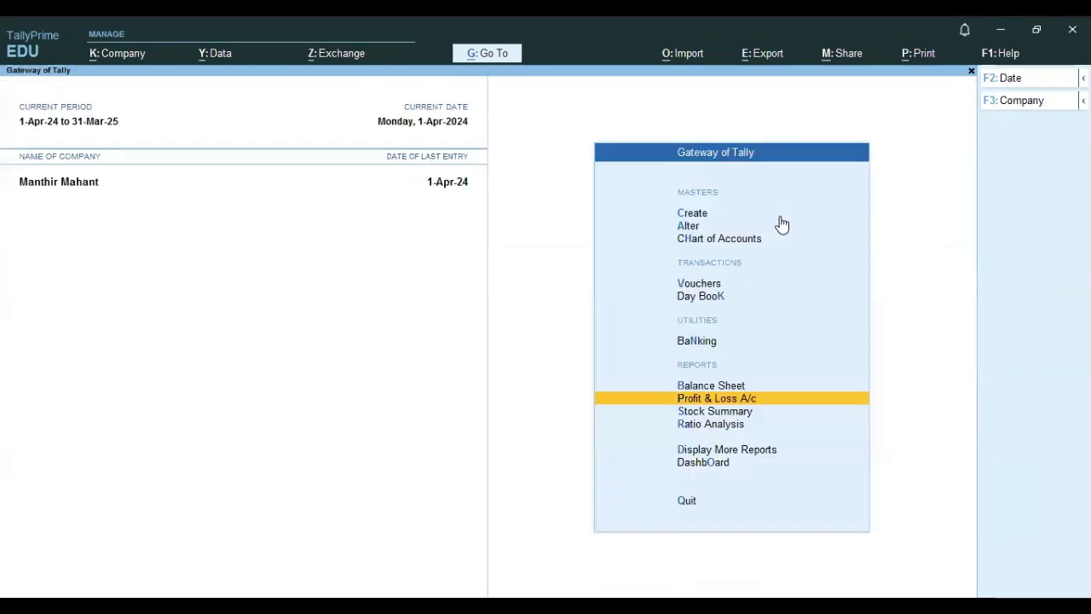
key(Up)
key(Up)
key(Up)
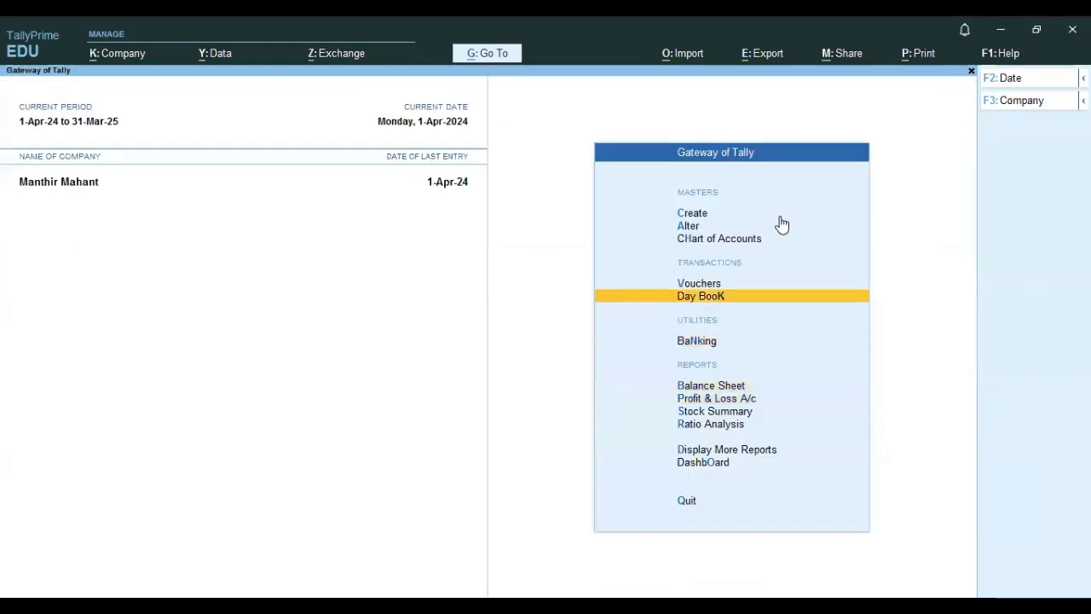
key(Return)
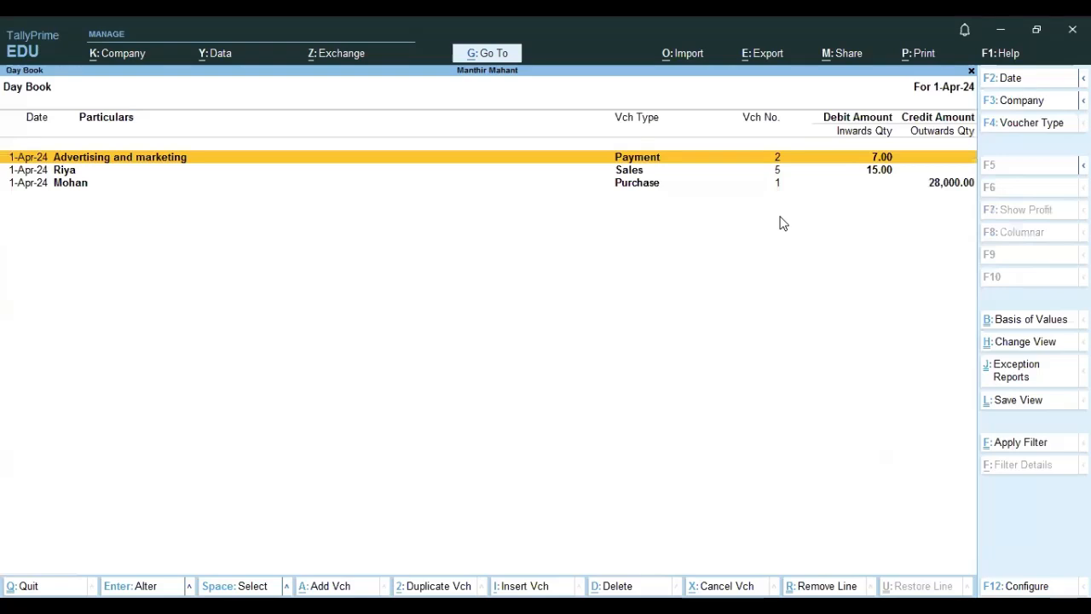
key(Return)
key(alt+d)
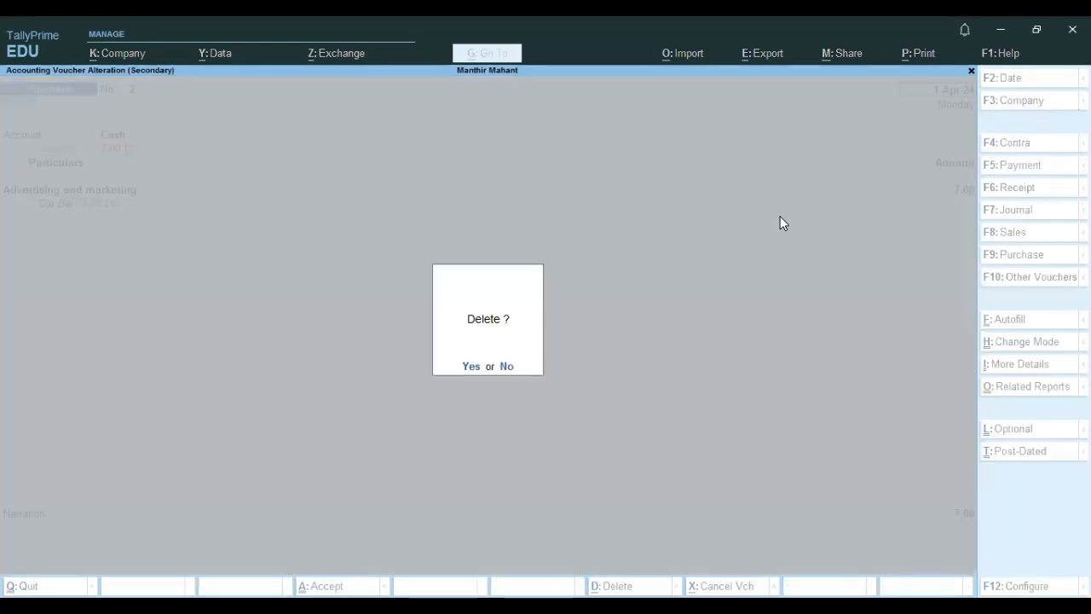
key(y)
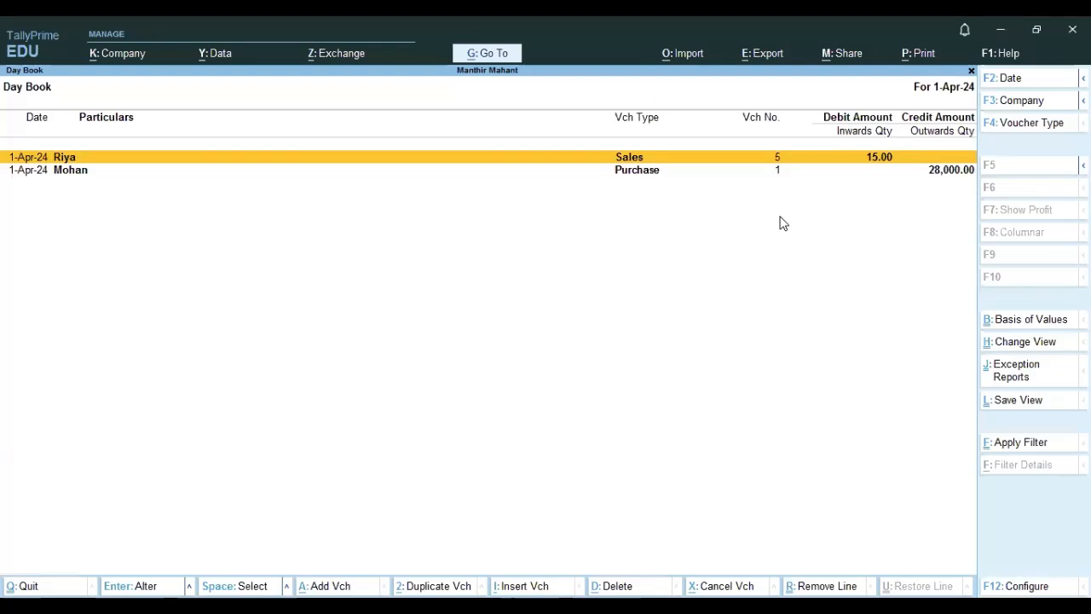
Record a new Cash payment voucher paying 7 to Interest and accept it.
key(Escape)
key(v)
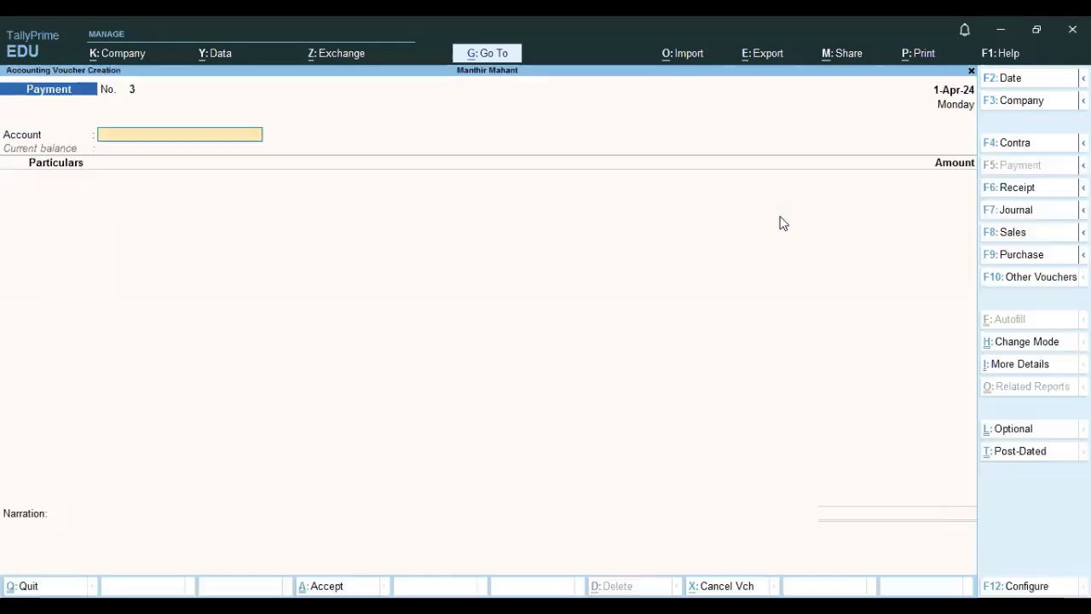
text(c)
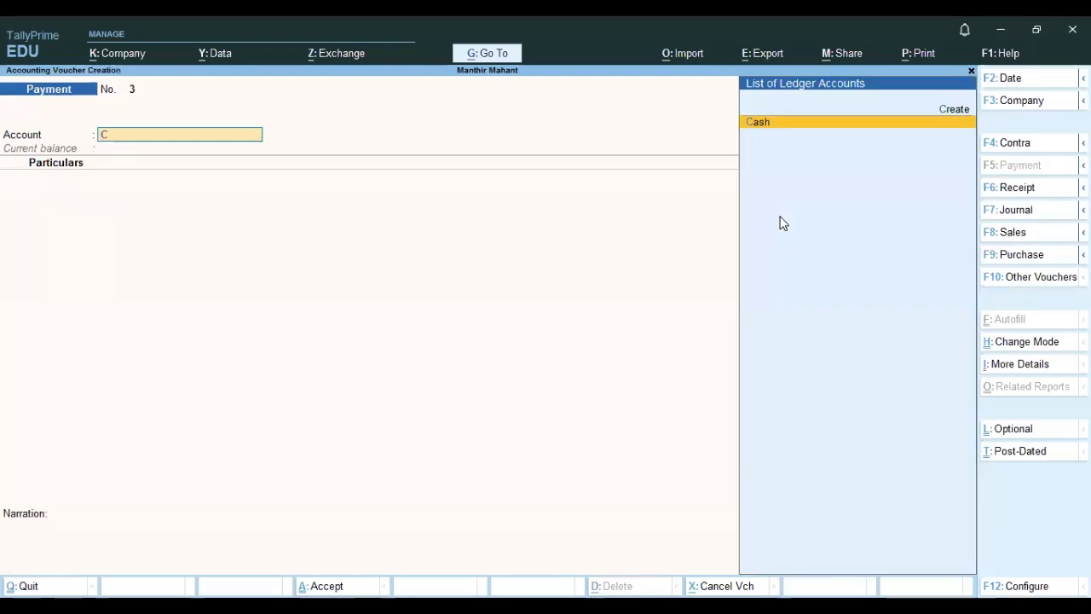
key(Return)
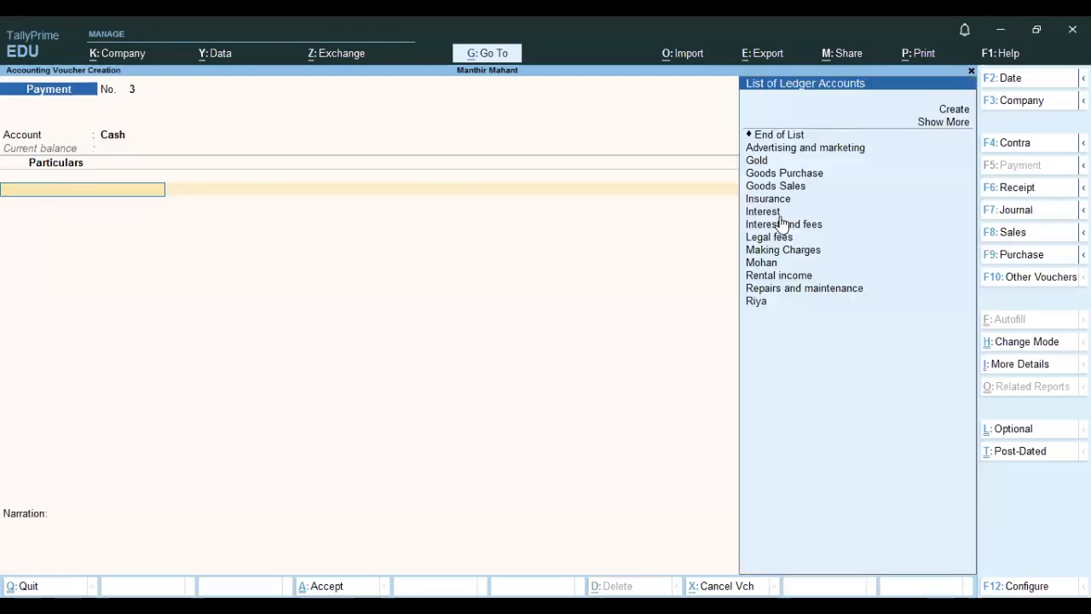
click(779, 216)
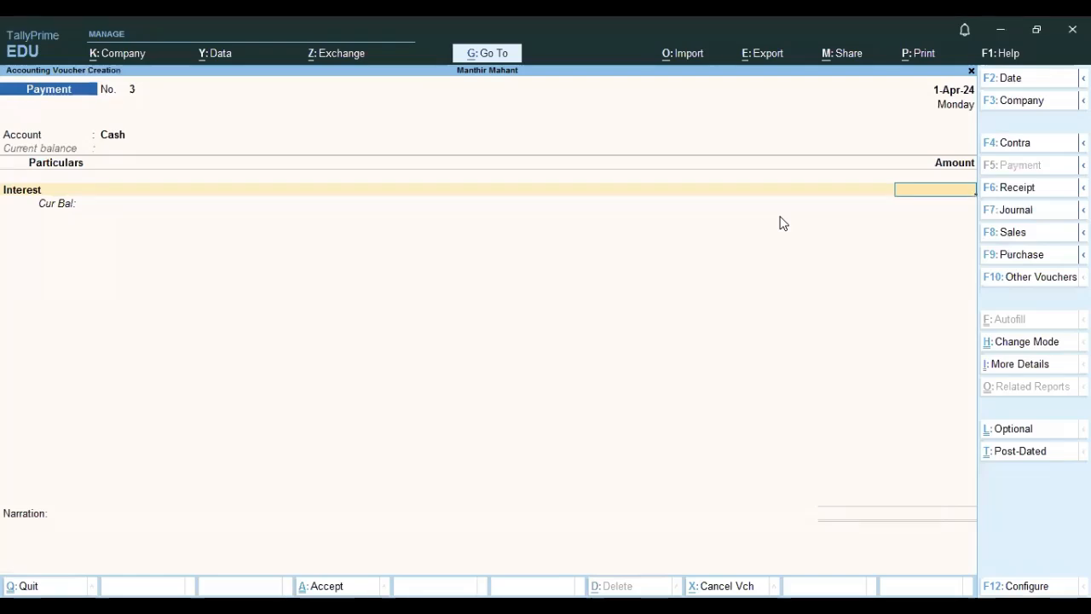
text(7)
key(Return)
key(Return)
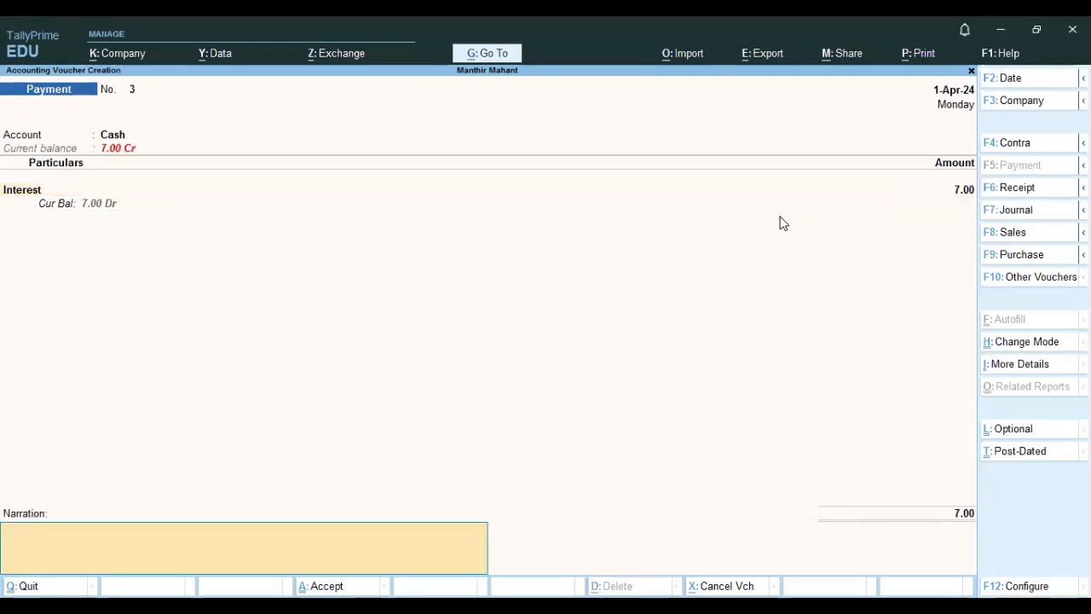
Open the Profit & Loss account and examine the indirect expenses, gross profit and net loss.
key(Return)
key(Return)
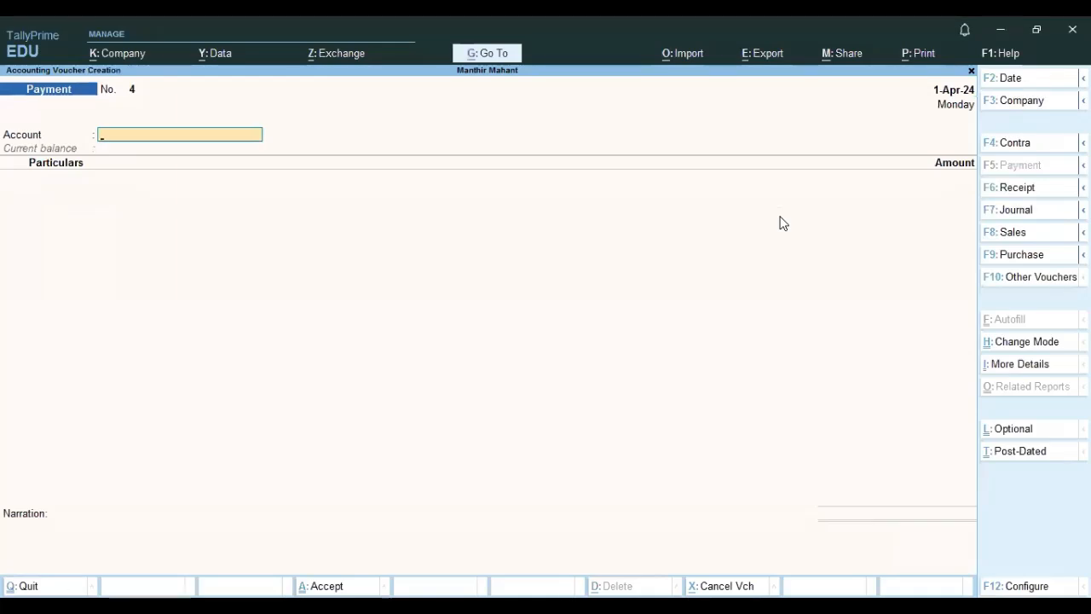
key(Escape)
key(Return)
key(Down)
key(Down)
key(Down)
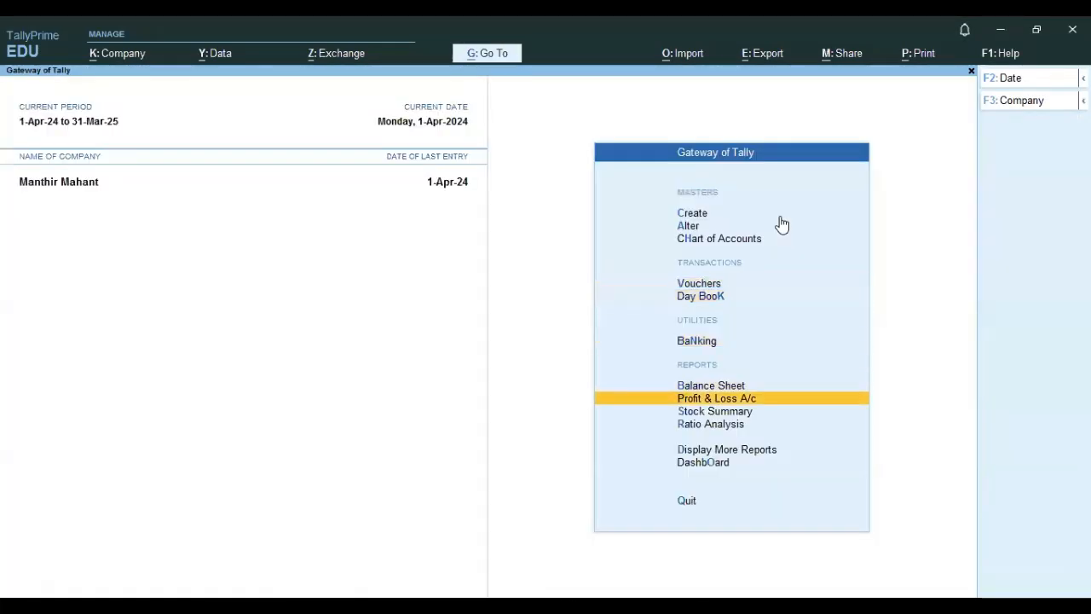
key(Return)
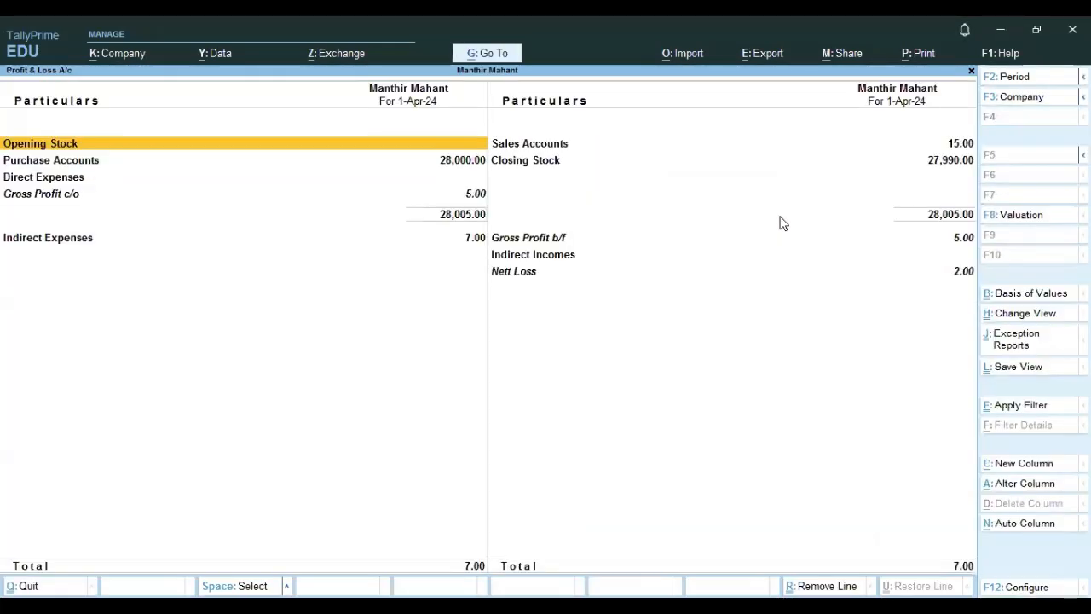
click(514, 249)
click(552, 241)
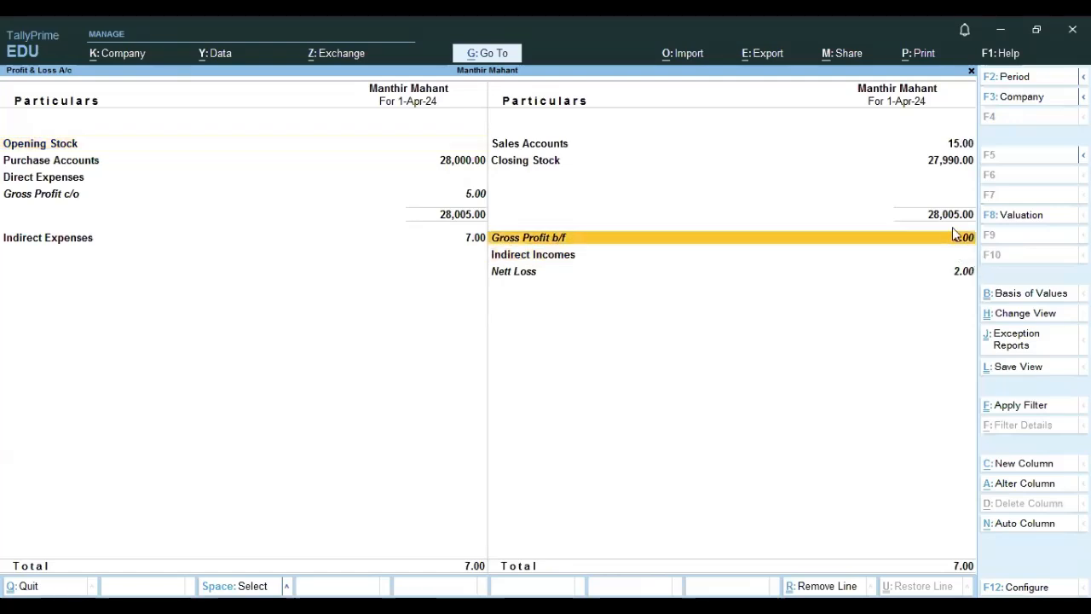
click(17, 240)
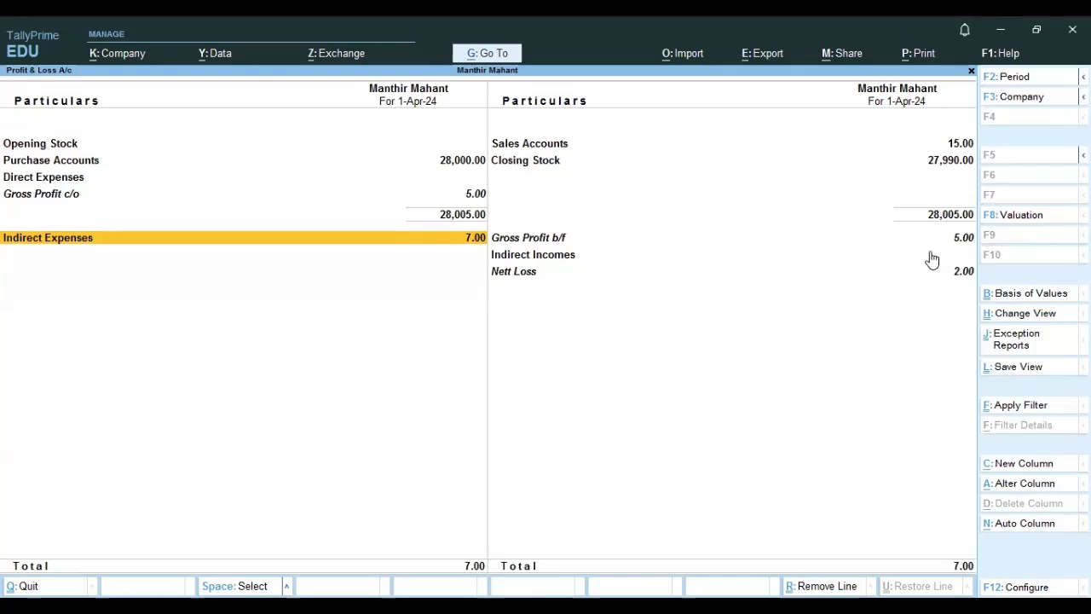
click(573, 245)
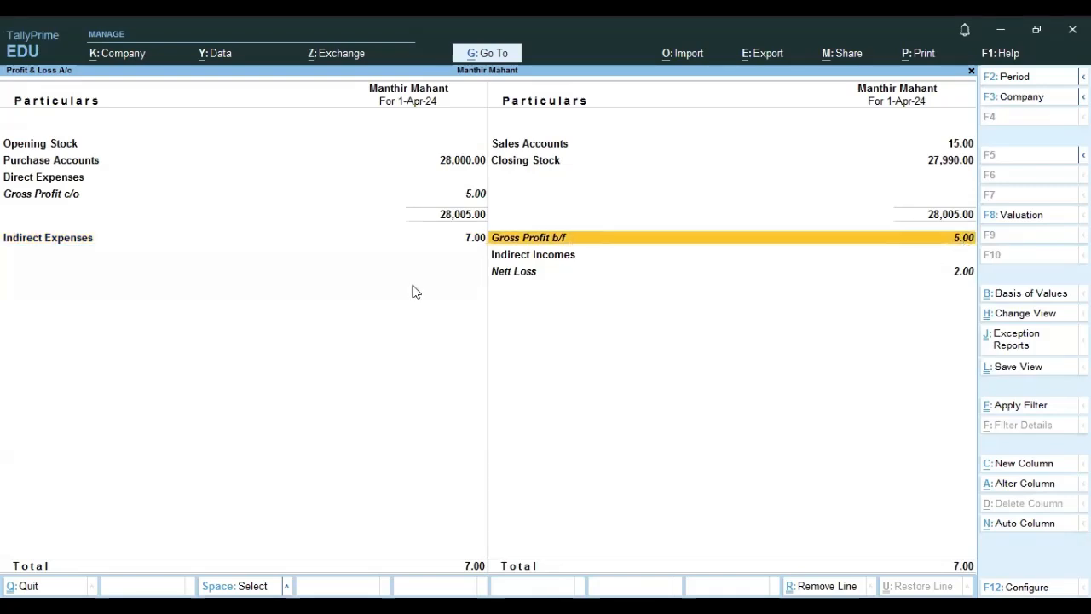
click(463, 243)
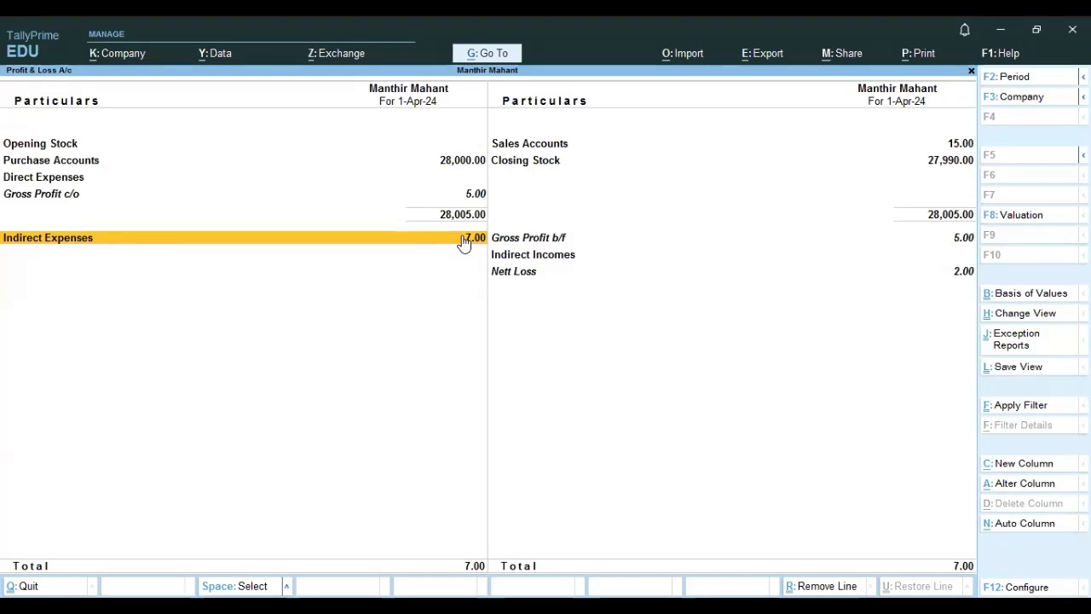
click(542, 240)
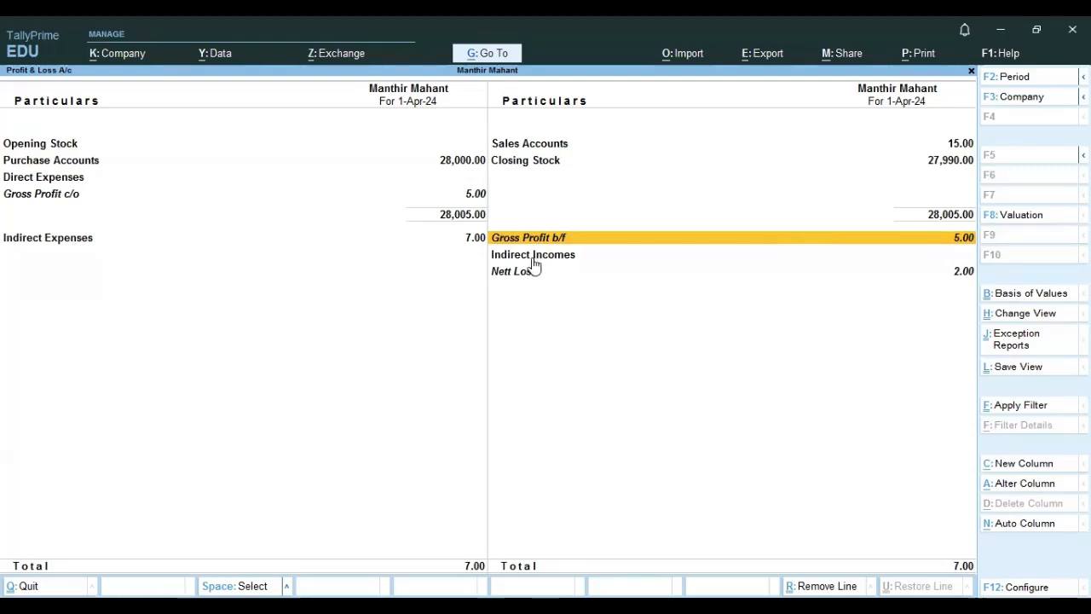
key(Escape)
Delete the Interest payment voucher from the Day Book.
key(Up)
key(Up)
key(Up)
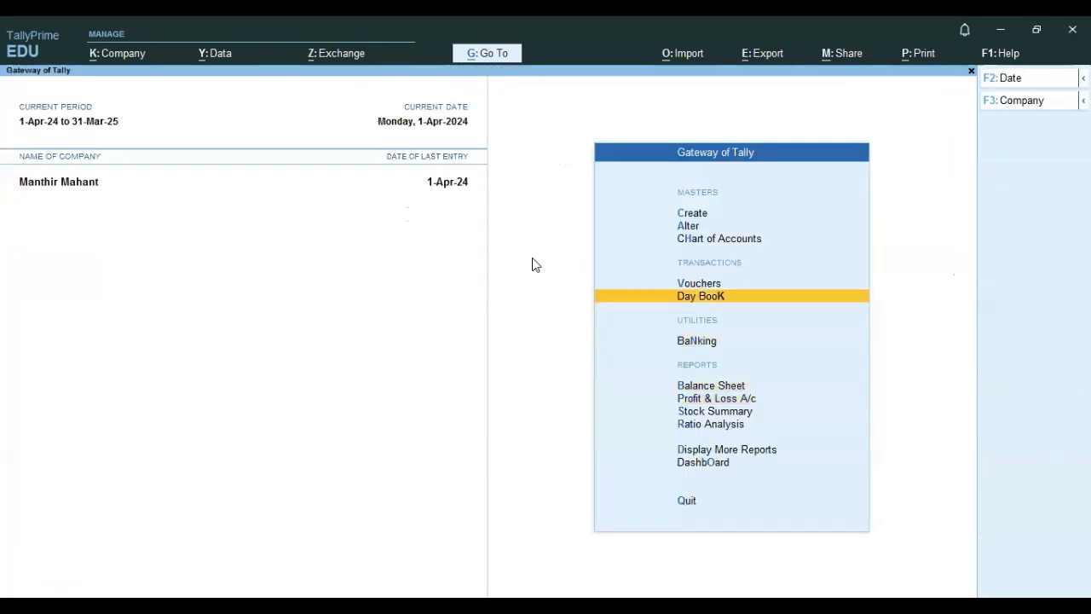
key(Return)
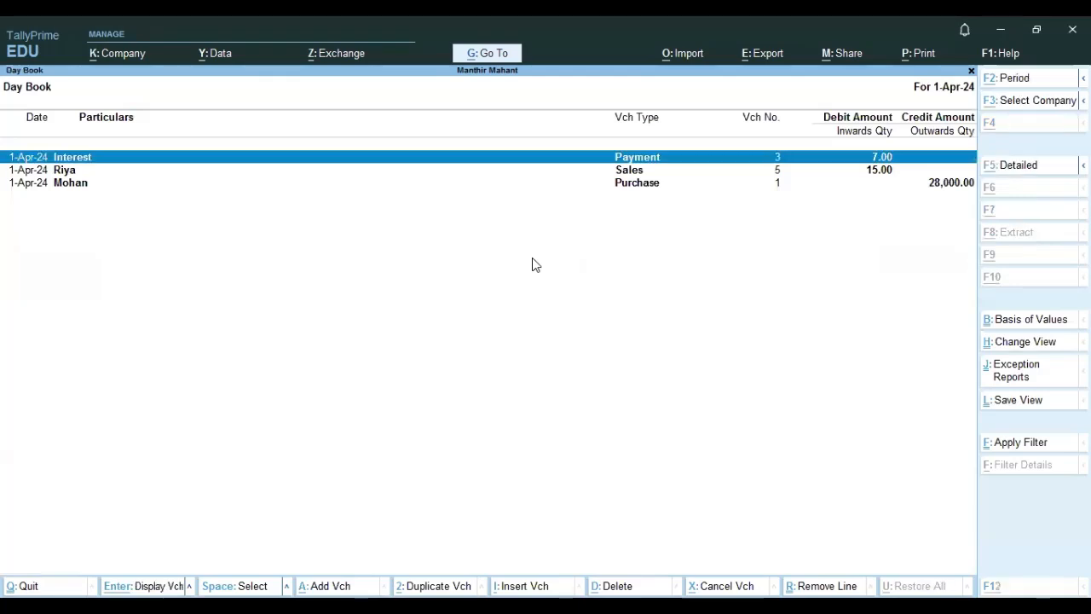
key(alt+d)
key(Return)
key(Return)
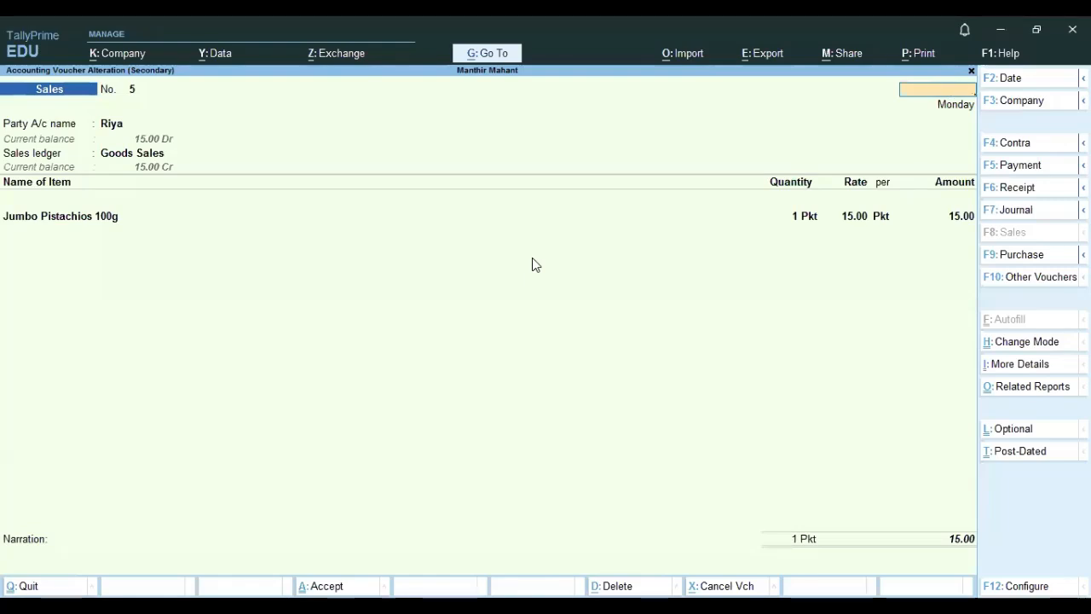
key(Escape)
key(Down)
key(Escape)
Open the Profit & Loss account again and examine the gross profit and net profit.
key(Down)
key(Down)
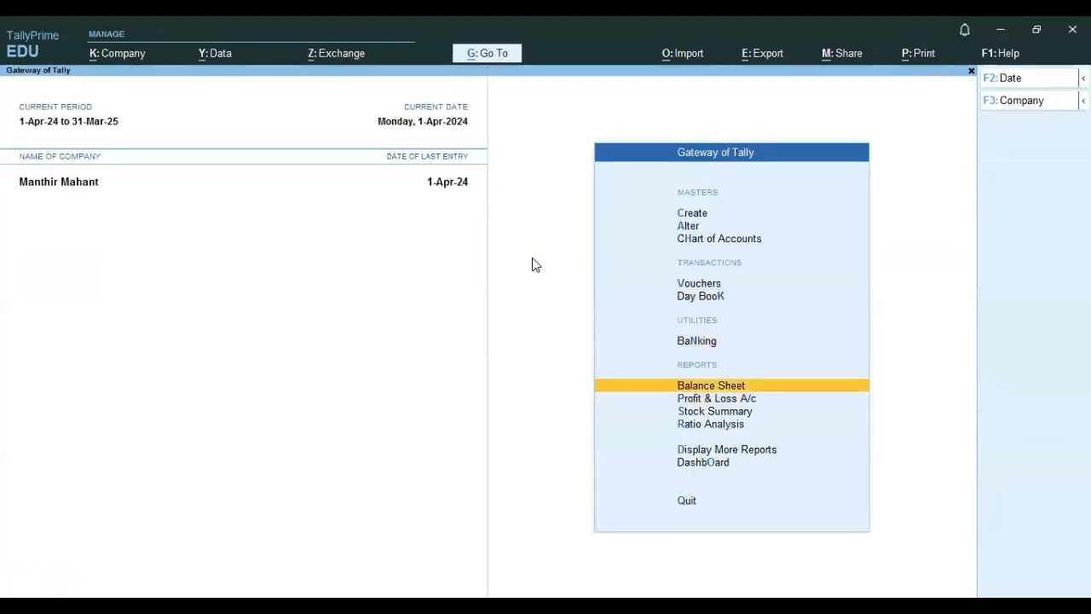
key(Down)
key(Return)
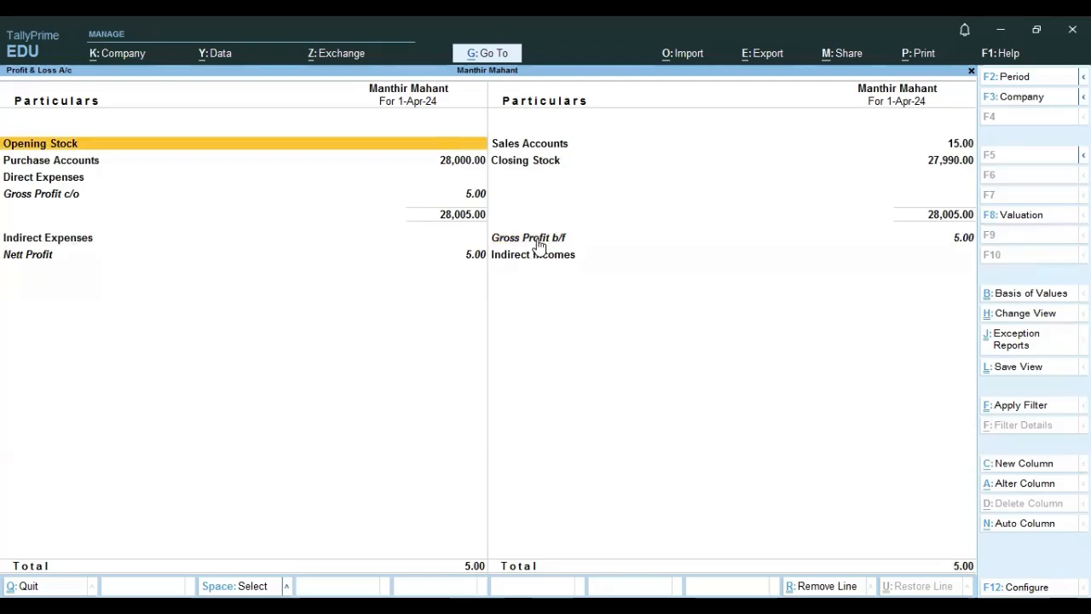
click(538, 242)
click(463, 264)
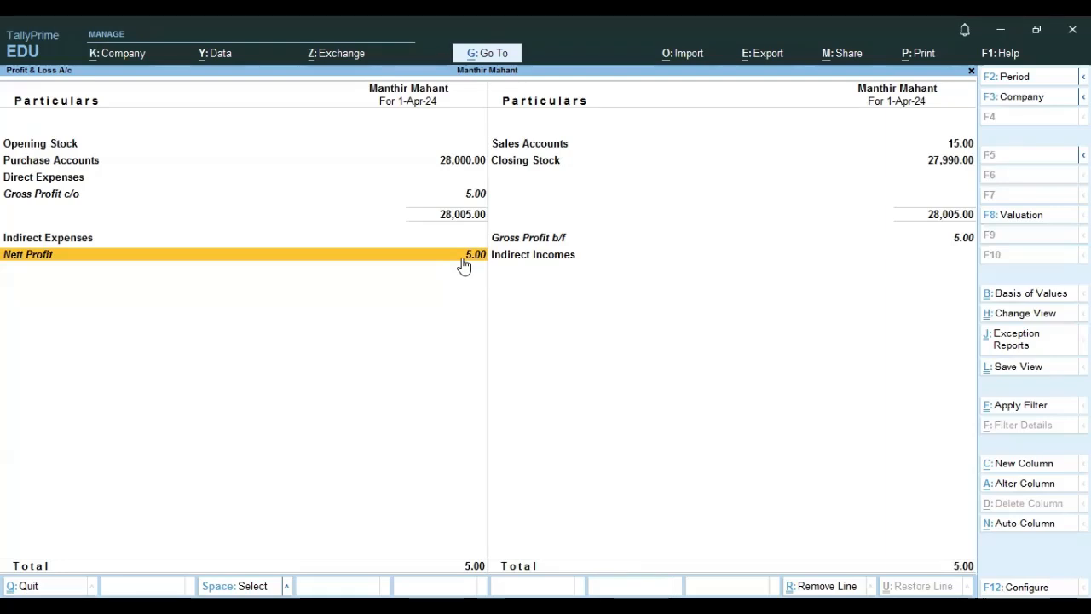
key(Escape)
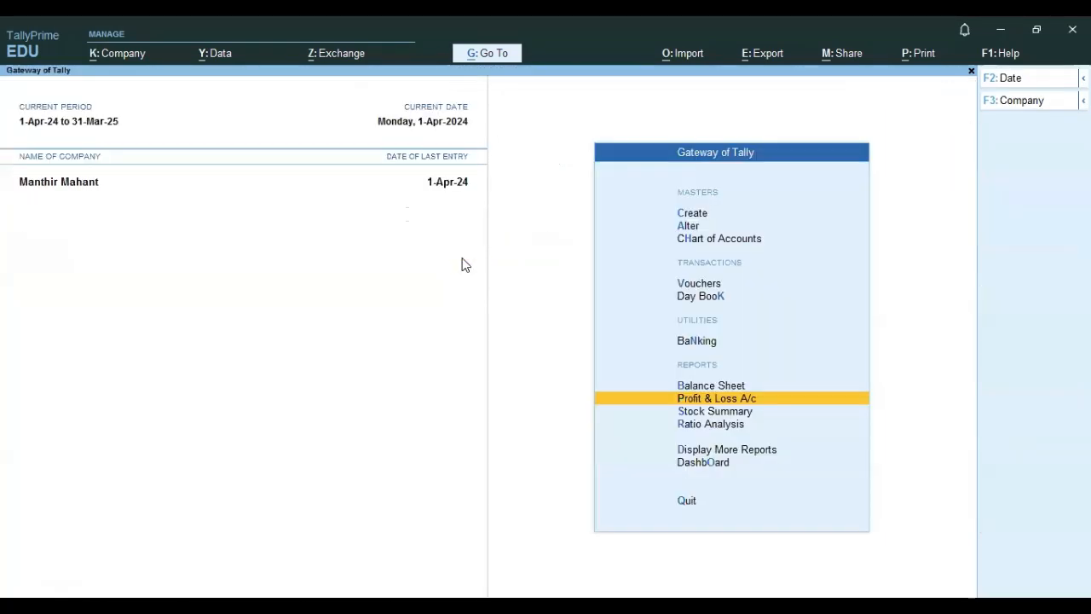
Open the Advertising and marketing ledger for alteration and examine the group it is under.
key(Up)
key(Up)
key(Up)
key(Up)
key(Up)
key(Up)
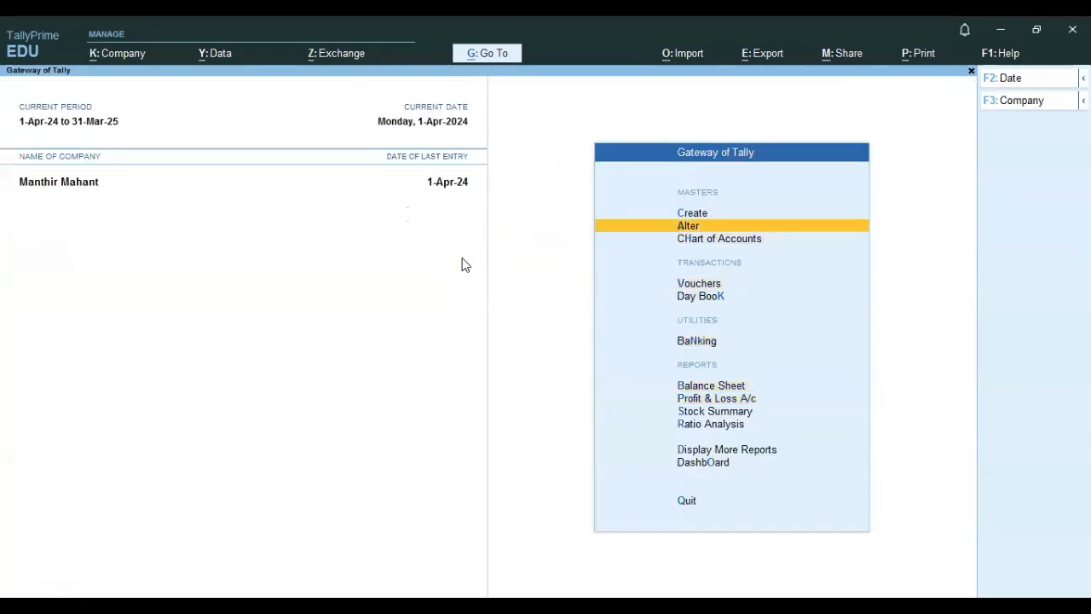
key(Return)
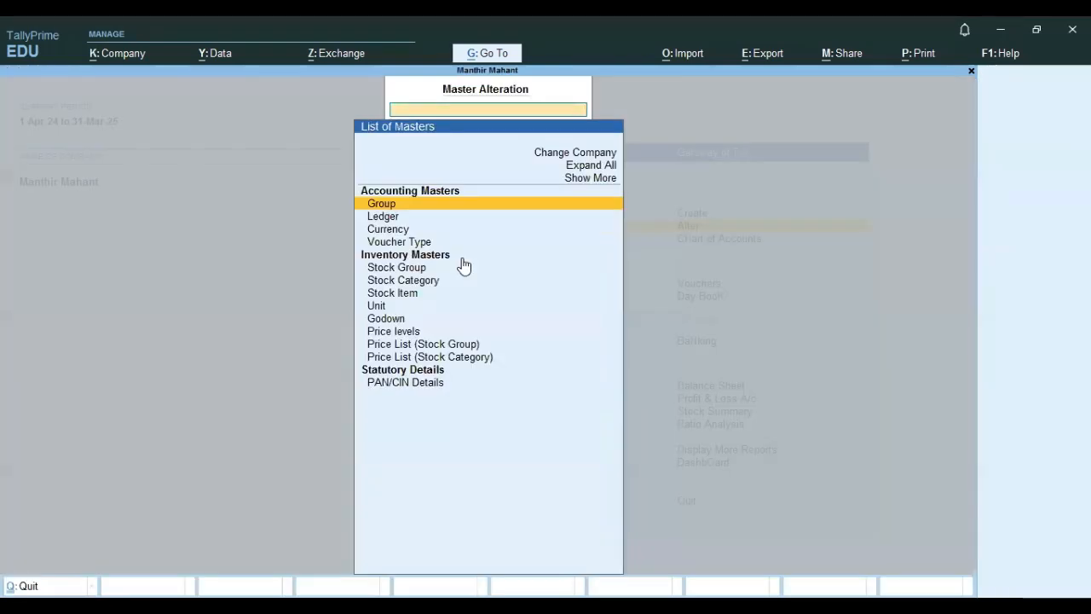
key(Down)
key(Return)
key(Down)
key(Down)
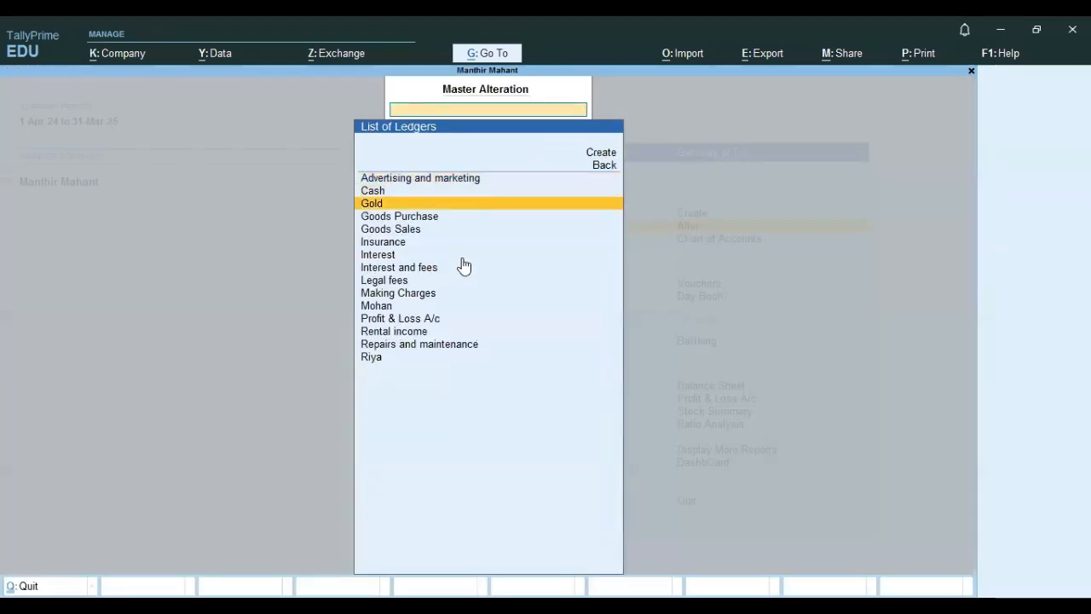
key(Down)
key(Up)
key(Up)
key(Up)
key(Return)
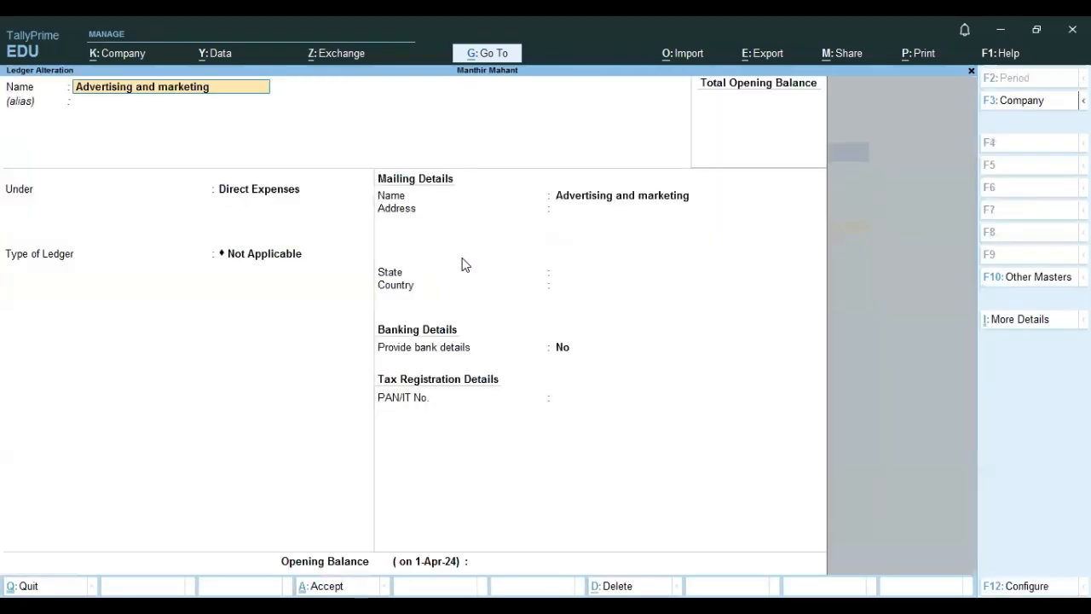
click(244, 195)
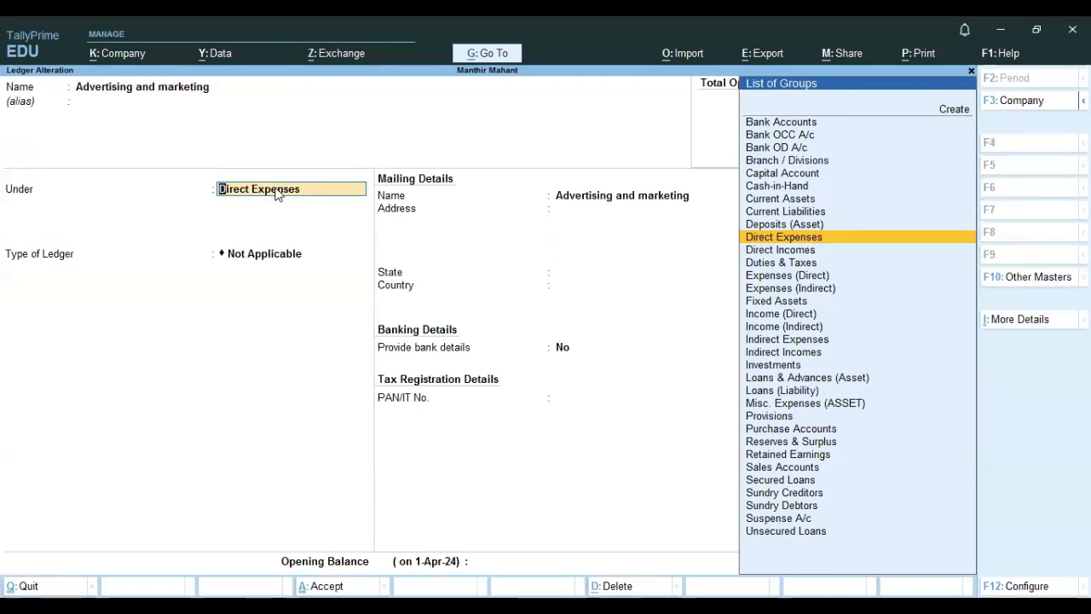
key(Escape)
key(Escape)
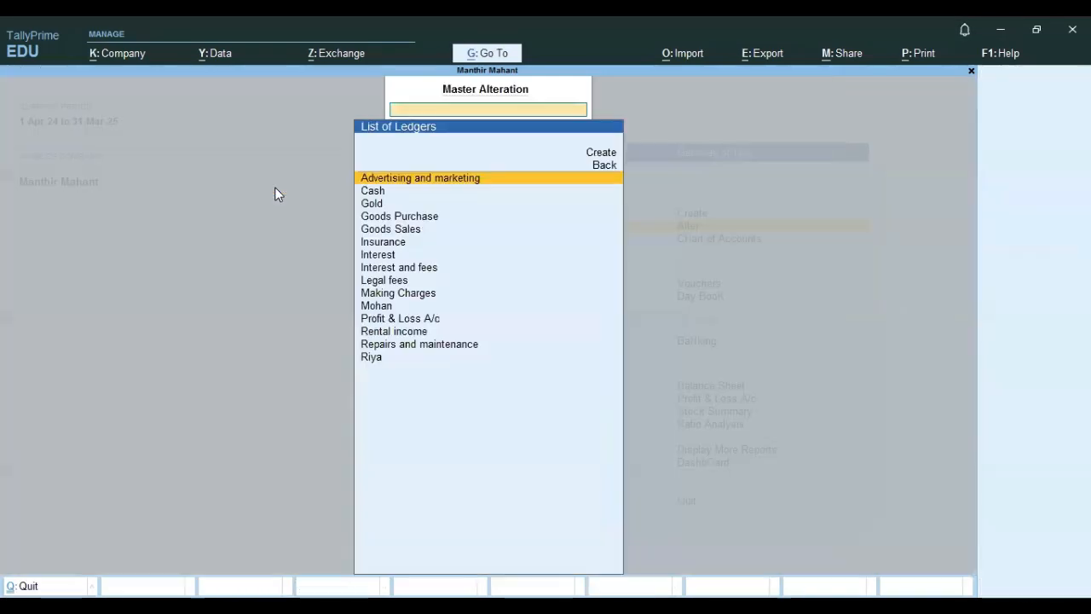
Open the Insurance, Interest, and Interest and fees ledgers and examine which group each belongs to, leaving without saving.
key(Down)
key(Down)
key(Down)
key(Down)
key(Down)
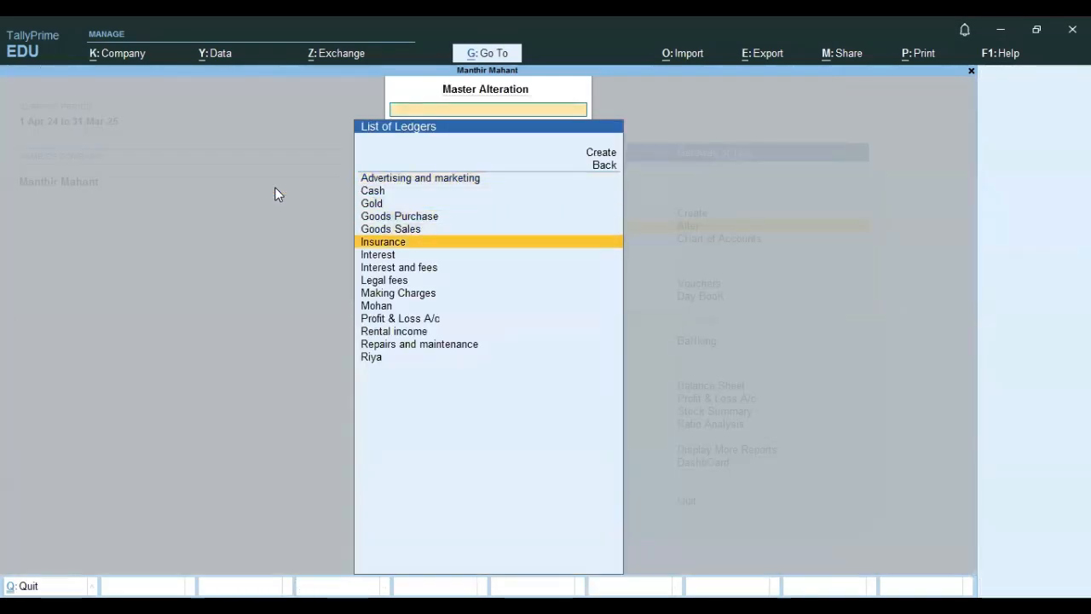
key(Return)
key(Escape)
key(Escape)
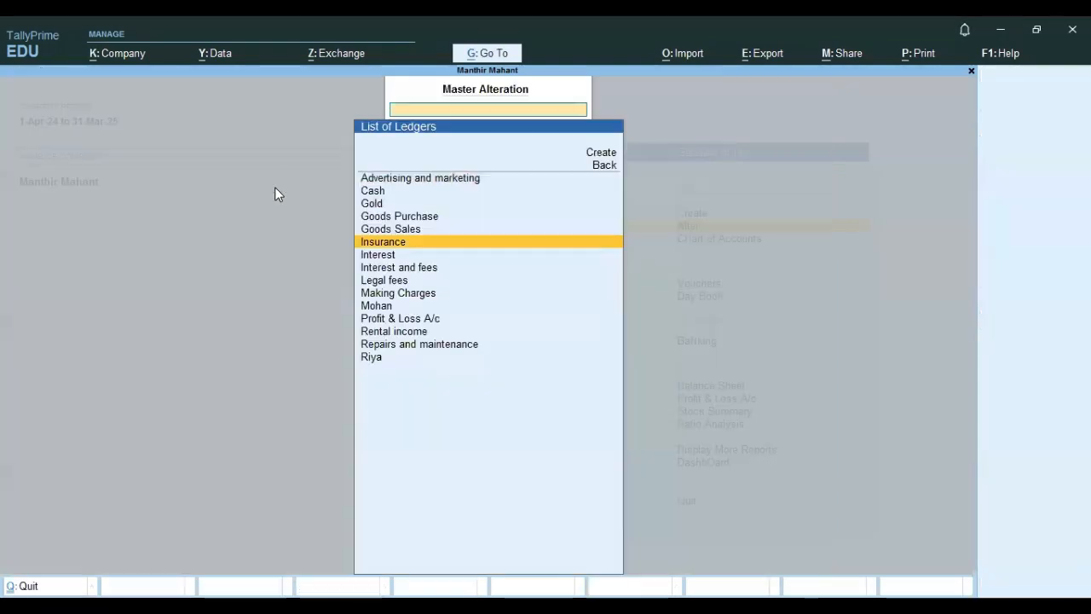
key(Down)
key(Return)
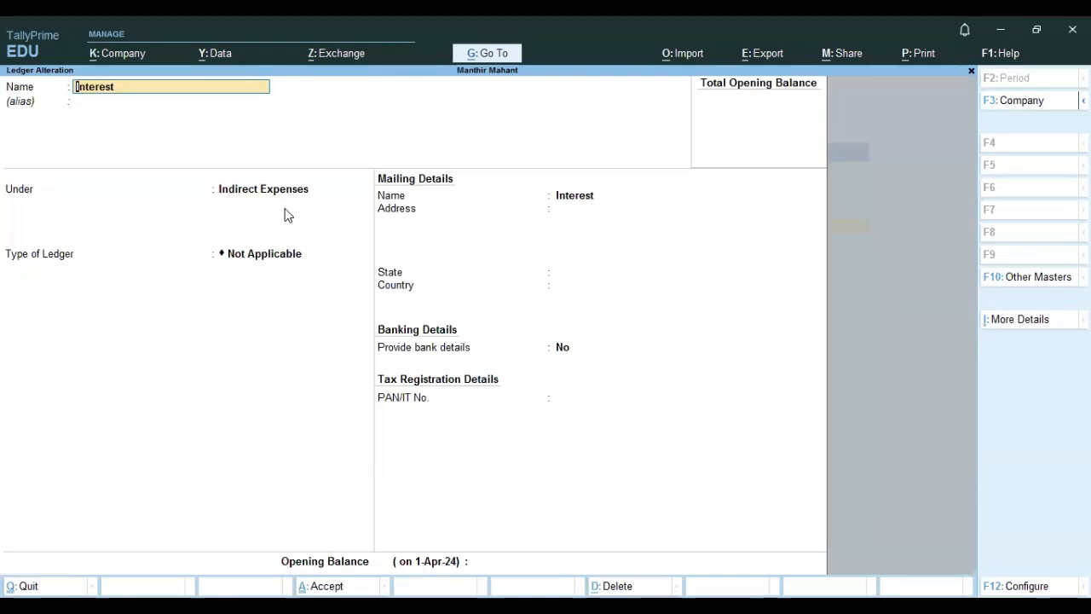
key(BackSpace)
key(Escape)
key(Down)
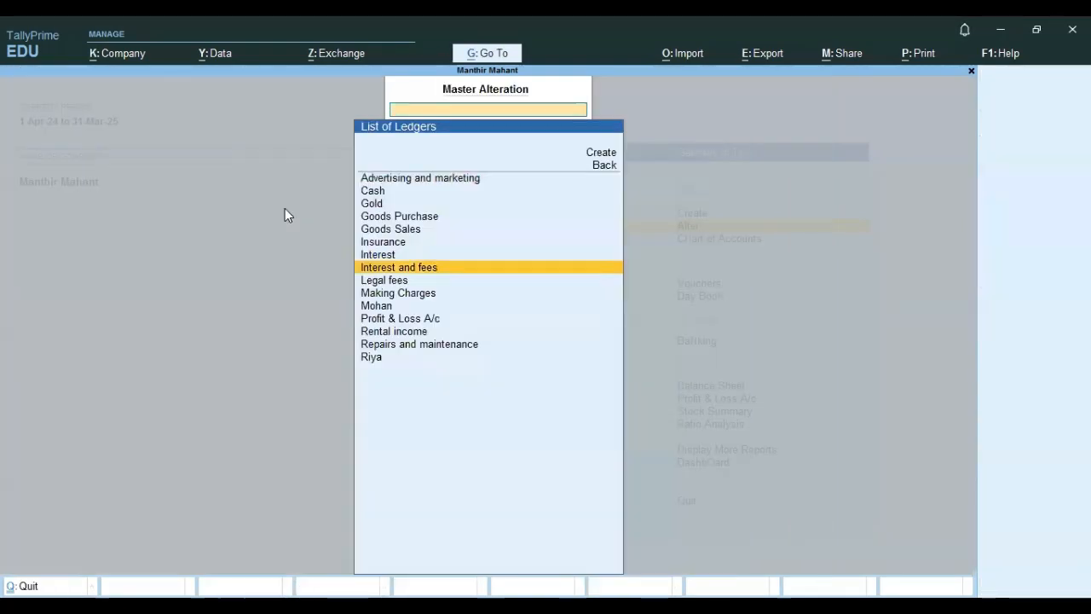
key(Return)
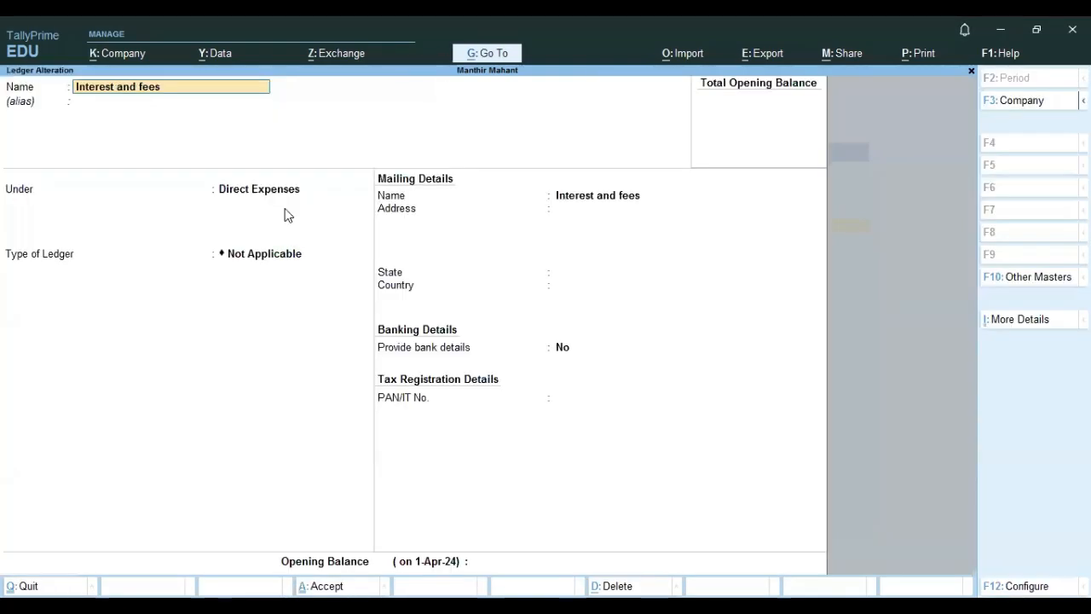
key(BackSpace)
key(Escape)
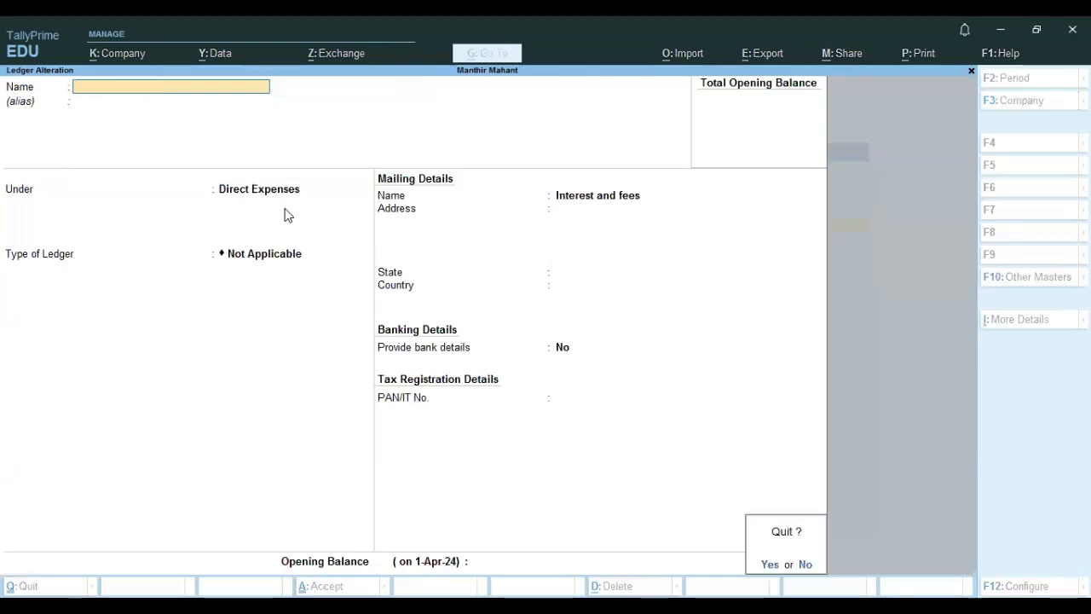
key(y)
key(Escape)
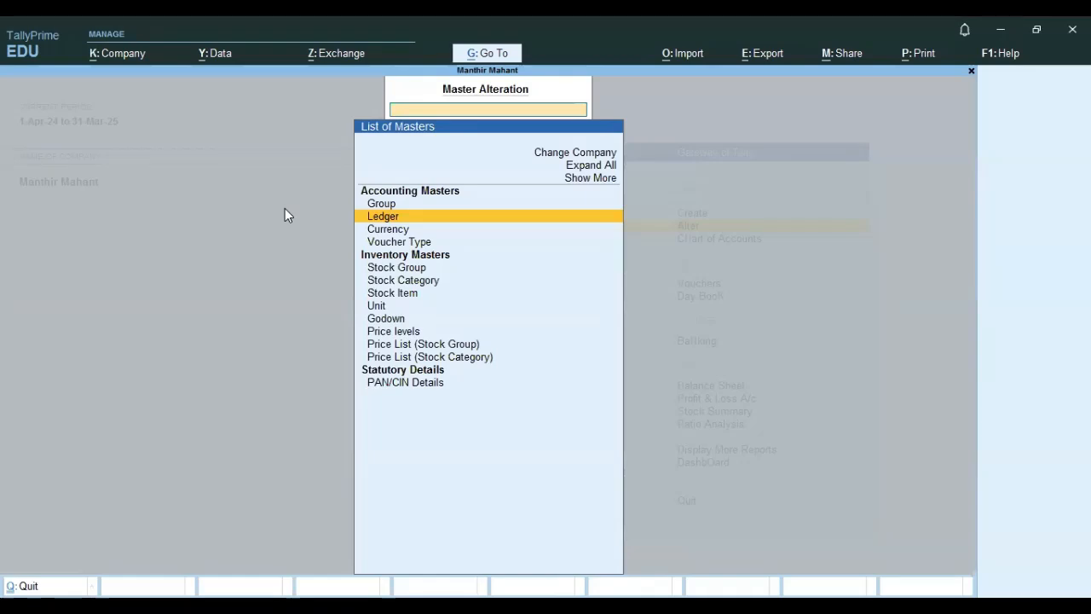
key(Escape)
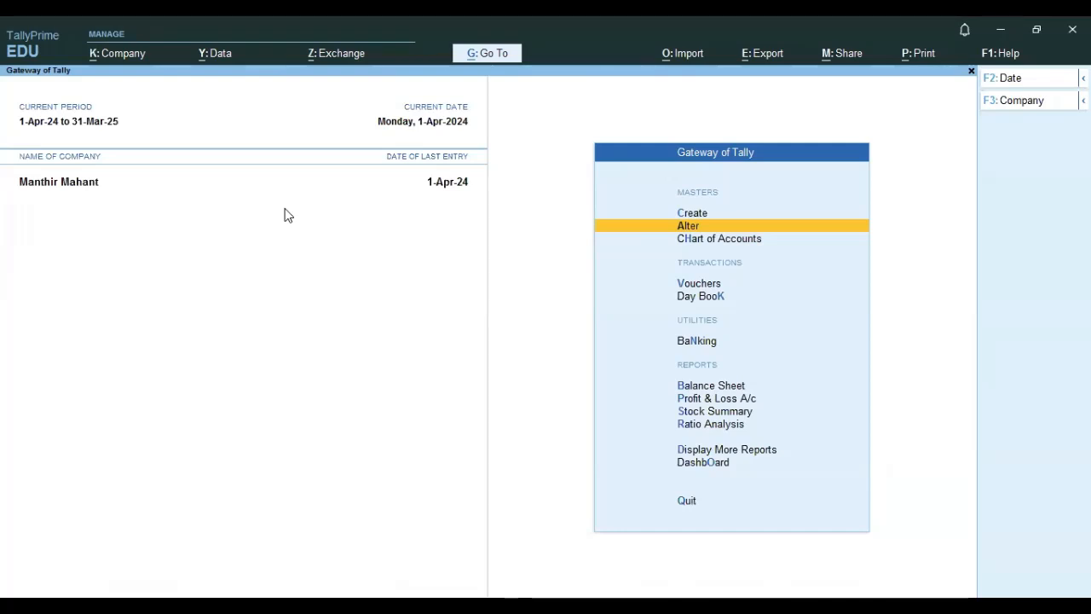
Open the Profit & Loss account and examine its figures.
key(Down)
key(Down)
key(Down)
key(Down)
key(Down)
key(Down)
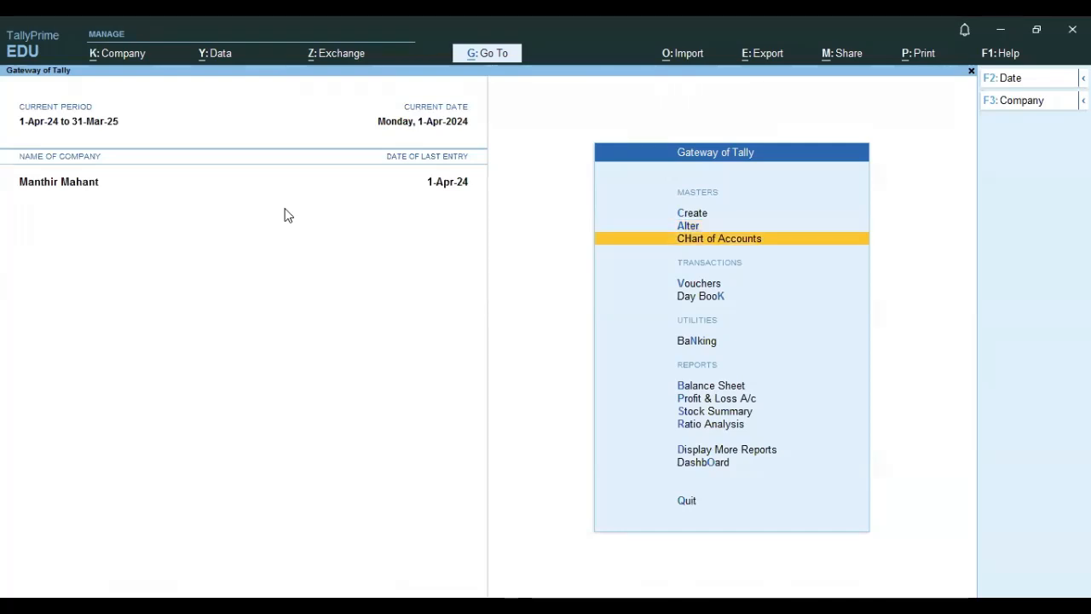
key(Return)
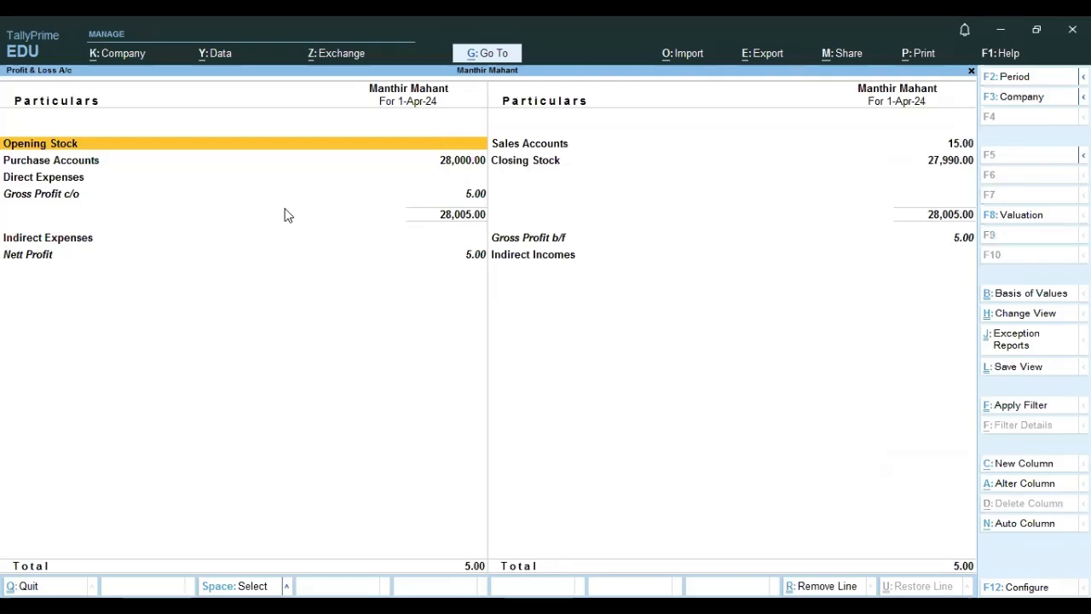
key(Escape)
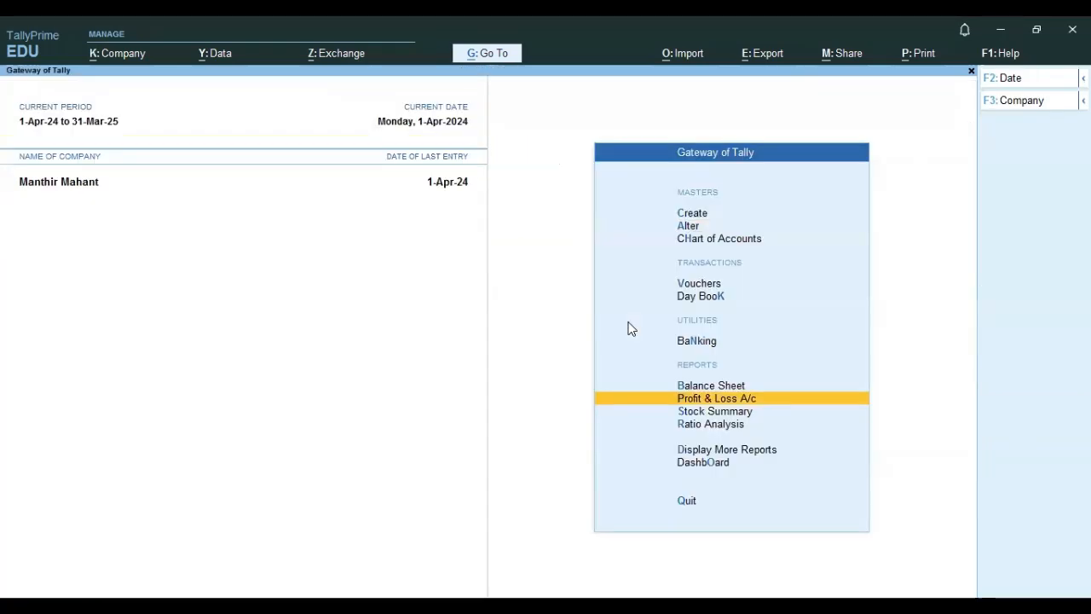
Open the Rental income ledger for alteration and examine the group it is under, leaving without saving.
key(Up)
key(Up)
key(Up)
key(Up)
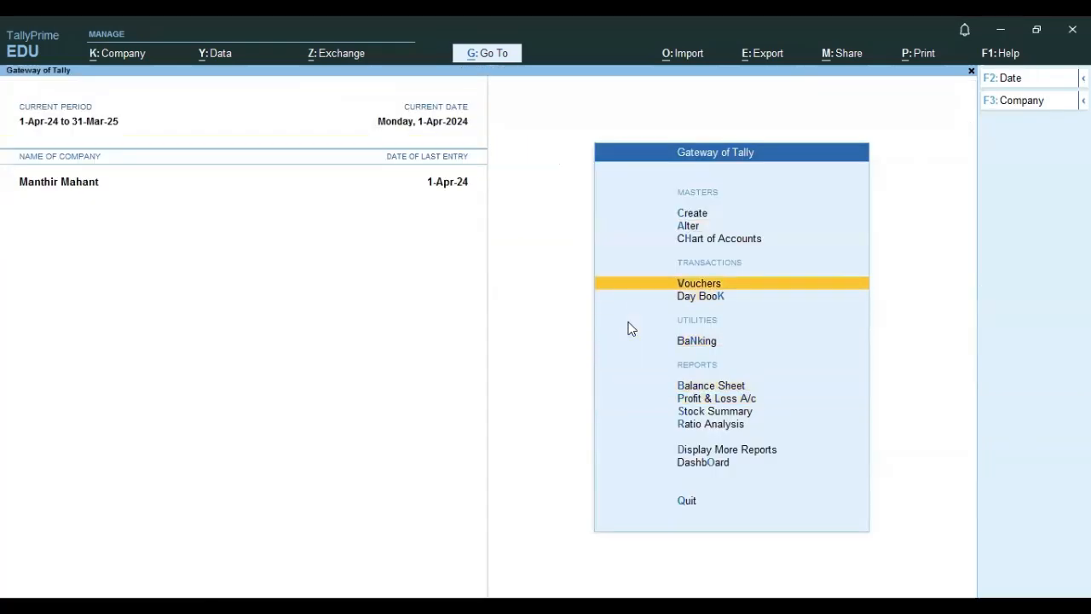
key(Up)
key(Up)
key(Return)
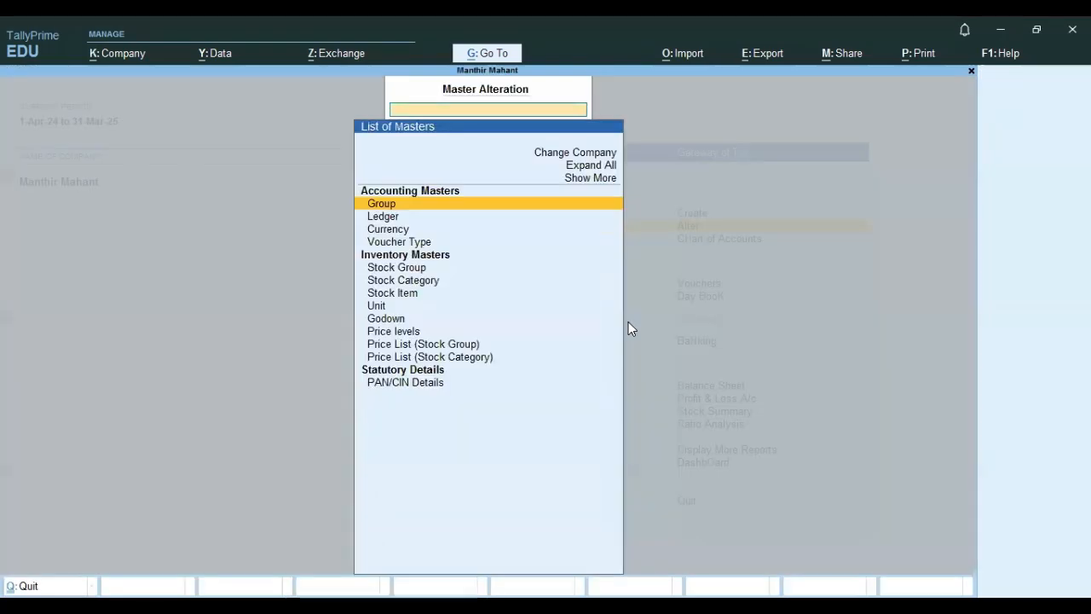
key(Down)
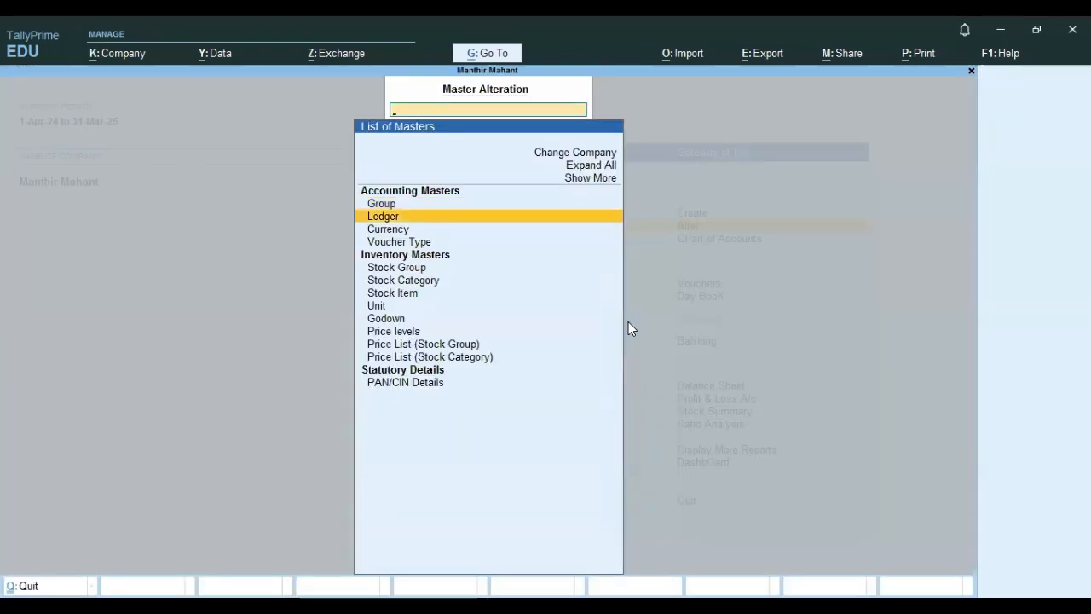
key(Return)
key(Down)
key(Down)
key(Down)
key(Down)
key(Down)
key(Down)
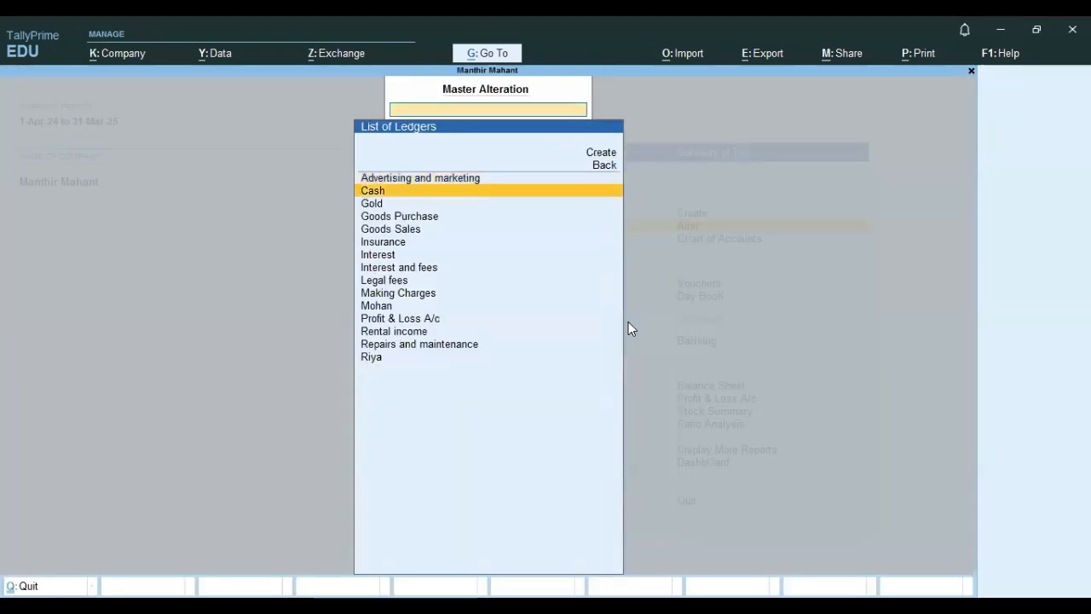
key(Down)
key(Down)
key(Down)
key(Down)
key(Down)
key(Down)
key(Down)
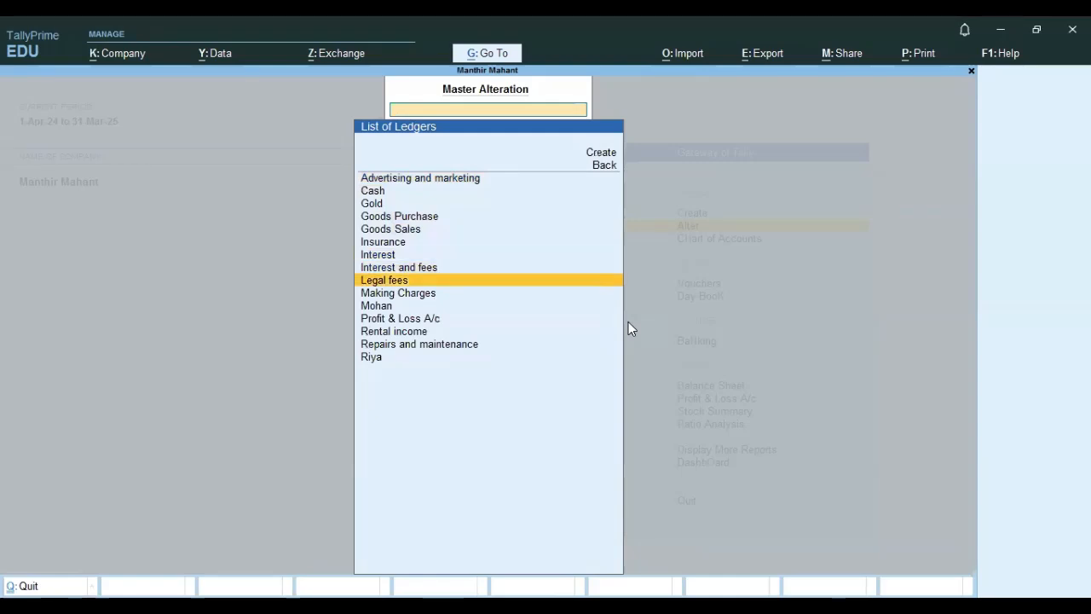
key(Up)
key(Return)
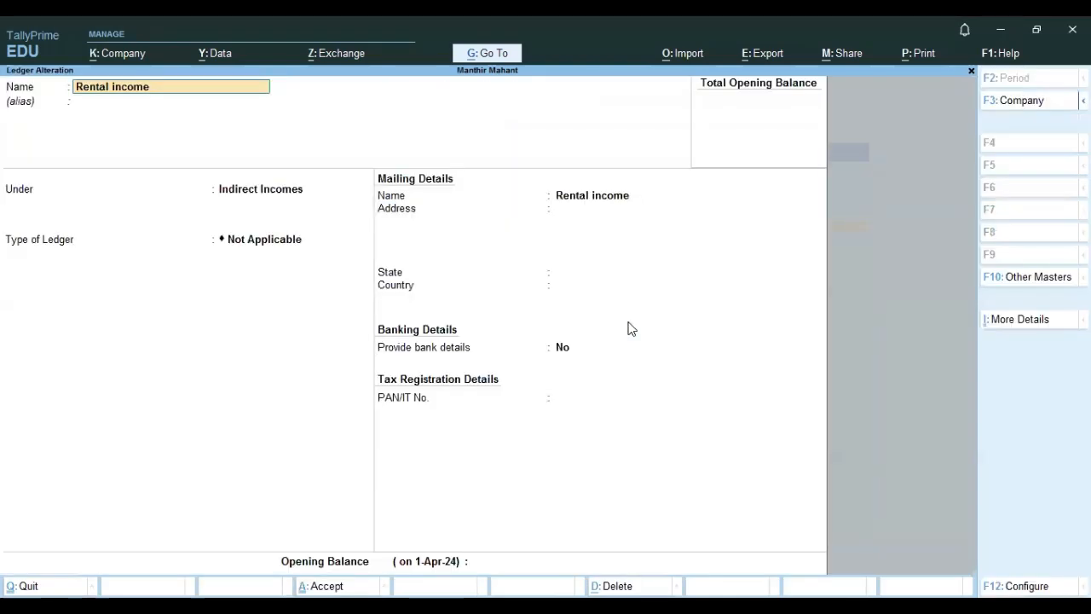
key(BackSpace)
key(Escape)
key(Escape)
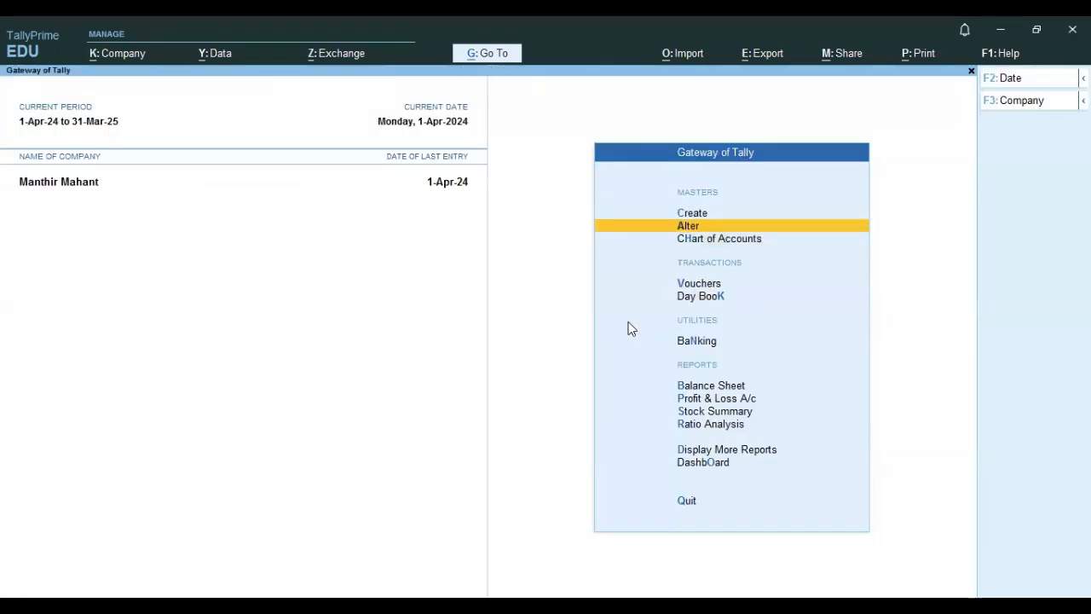
Record a Receipt voucher into Cash for Rental income of 20.
key(Down)
key(Down)
key(Return)
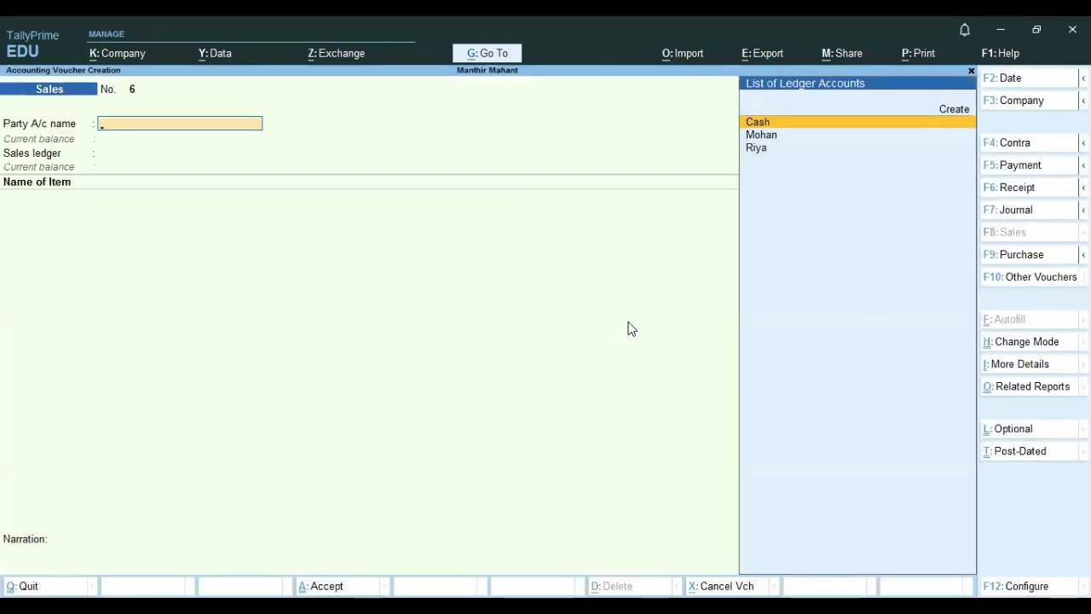
key(F6)
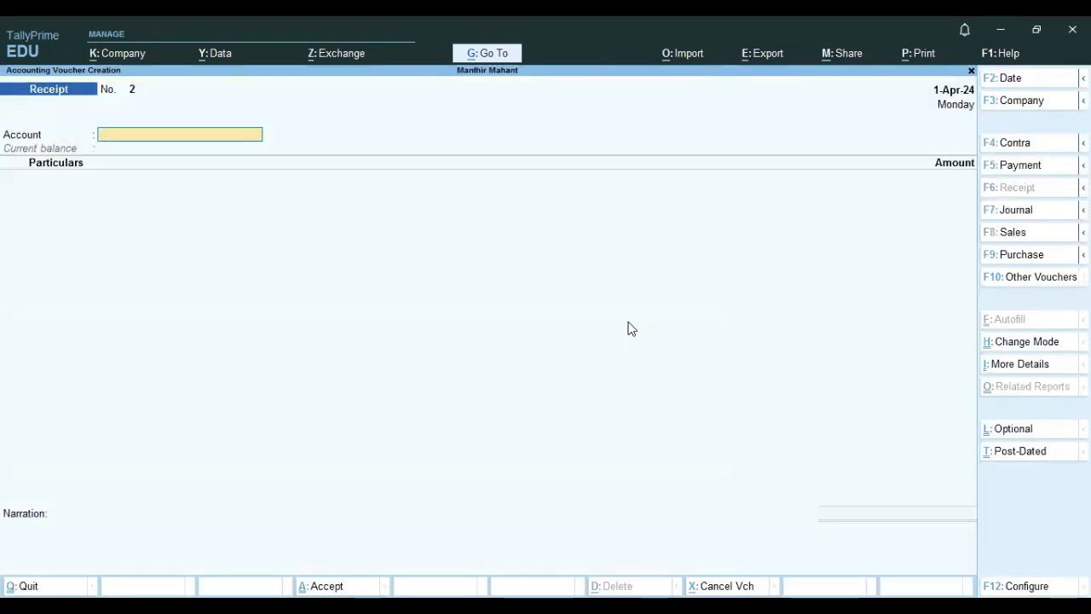
text(C)
key(Return)
key(Down)
key(Down)
key(Down)
key(Down)
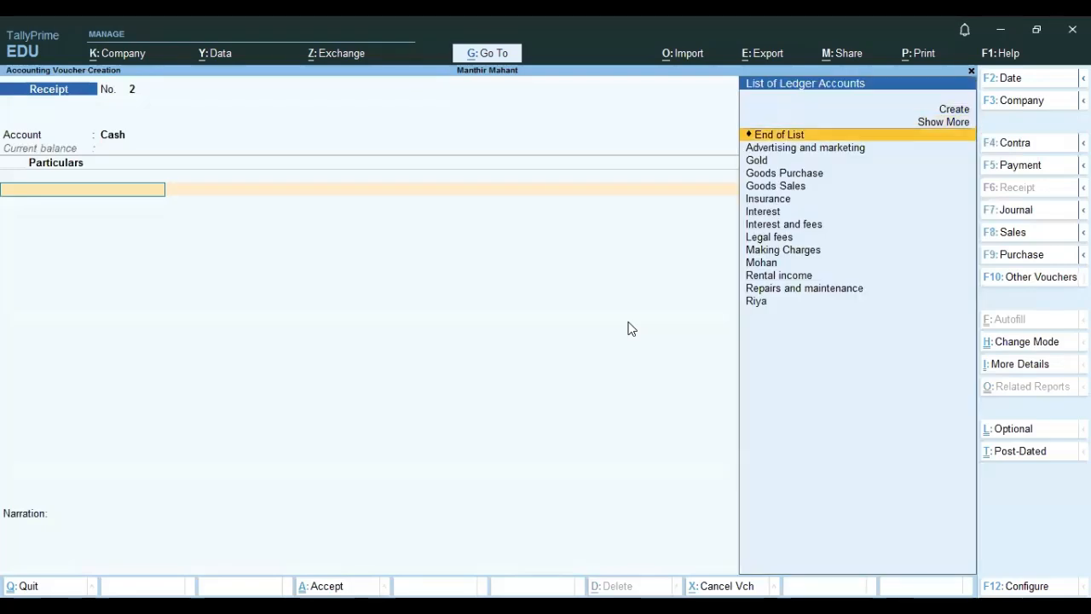
key(Down)
key(Down)
key(Down)
key(Down)
key(Down)
key(Down)
key(Down)
key(Down)
key(Down)
key(Down)
key(Down)
key(Down)
key(Down)
key(Up)
key(Up)
key(Return)
key(BackSpace)
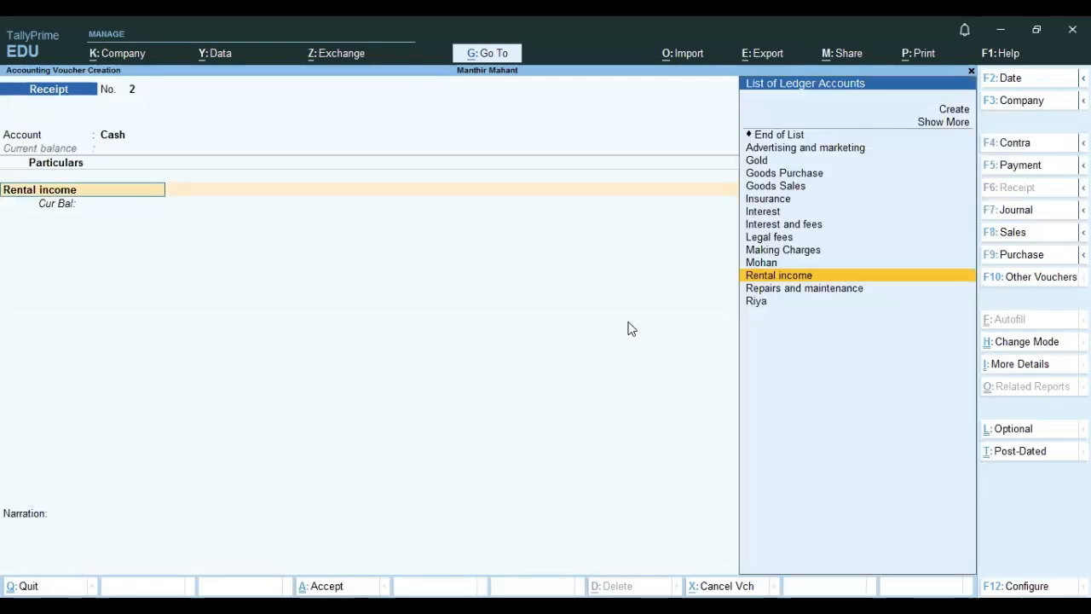
key(ctrl+Return)
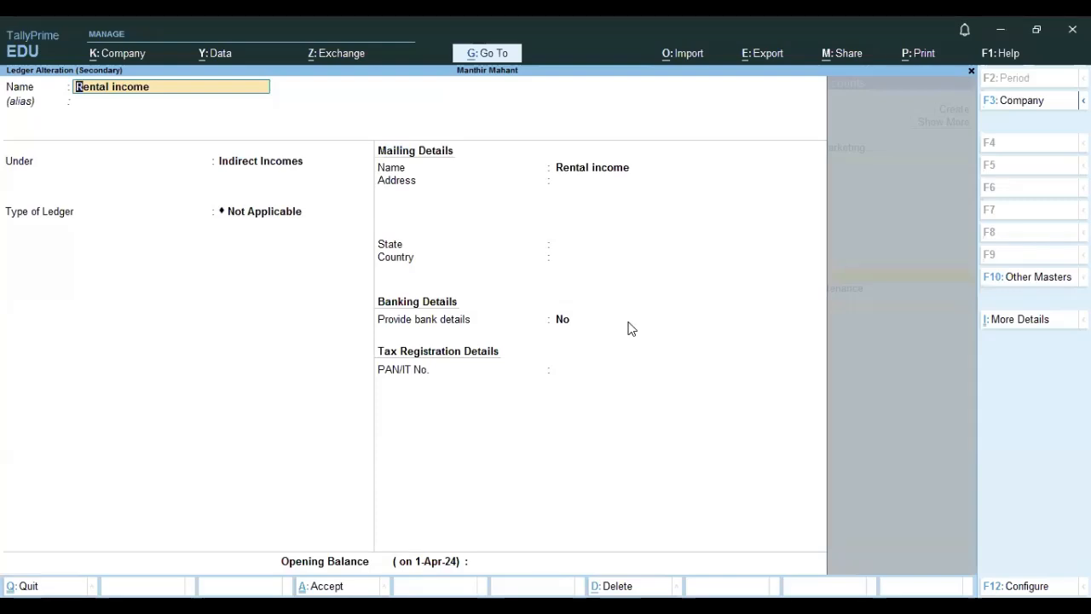
key(Escape)
key(y)
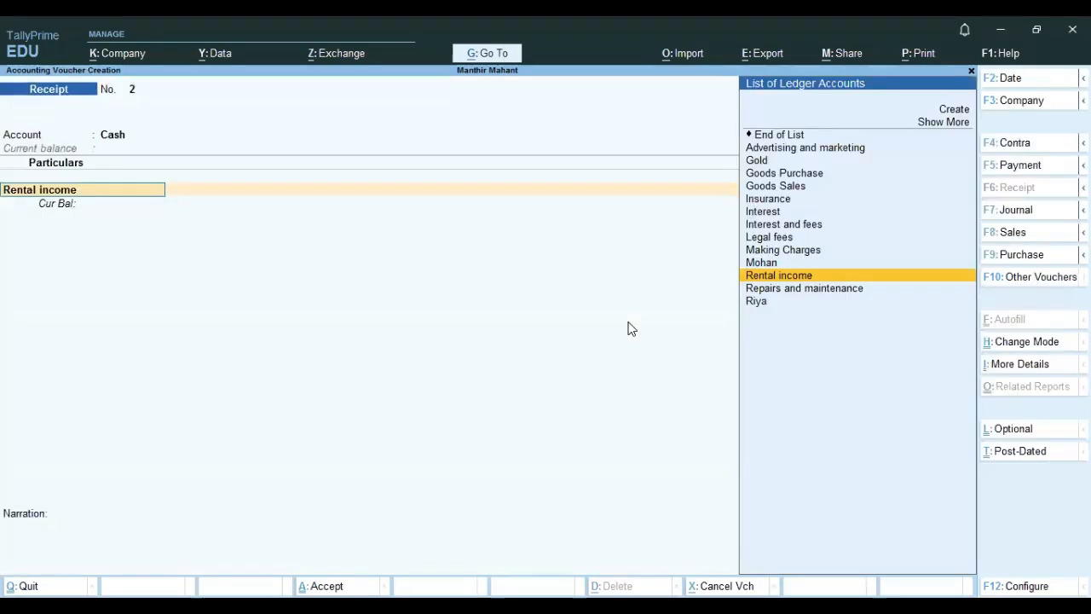
key(Return)
text(20)
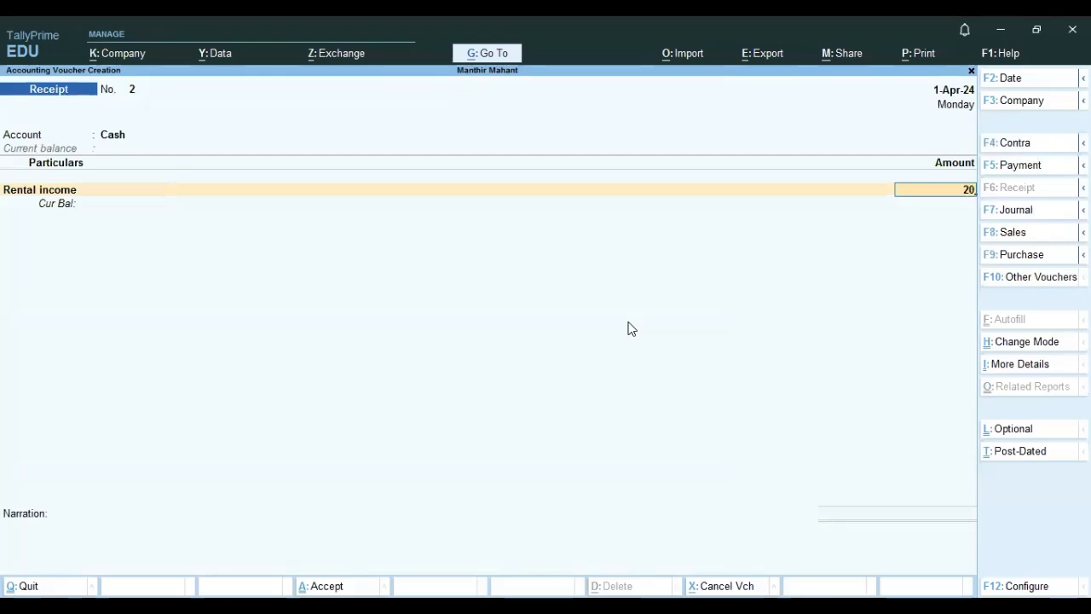
key(Return)
key(Return)
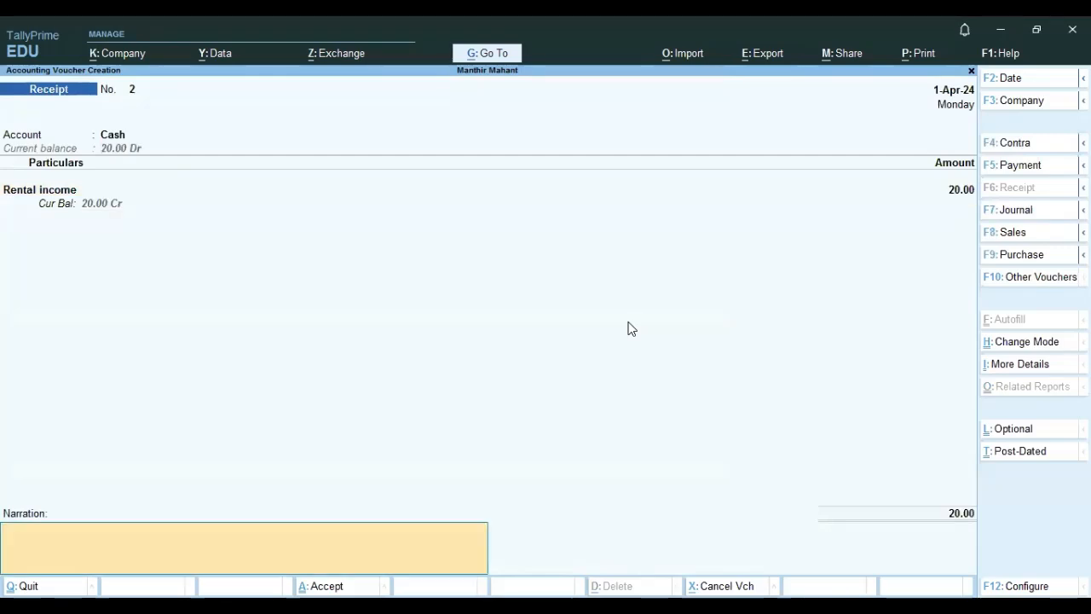
Open the Profit & Loss account and examine the gross profit, indirect incomes and net profit.
key(Return)
key(Return)
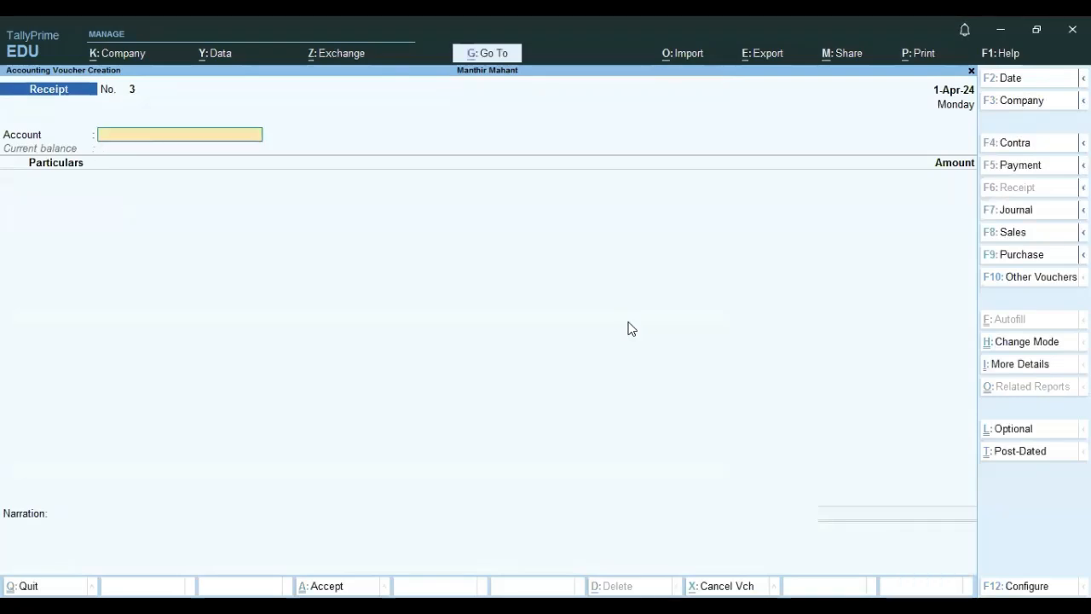
key(Escape)
key(Return)
key(Down)
key(Down)
key(Down)
key(Down)
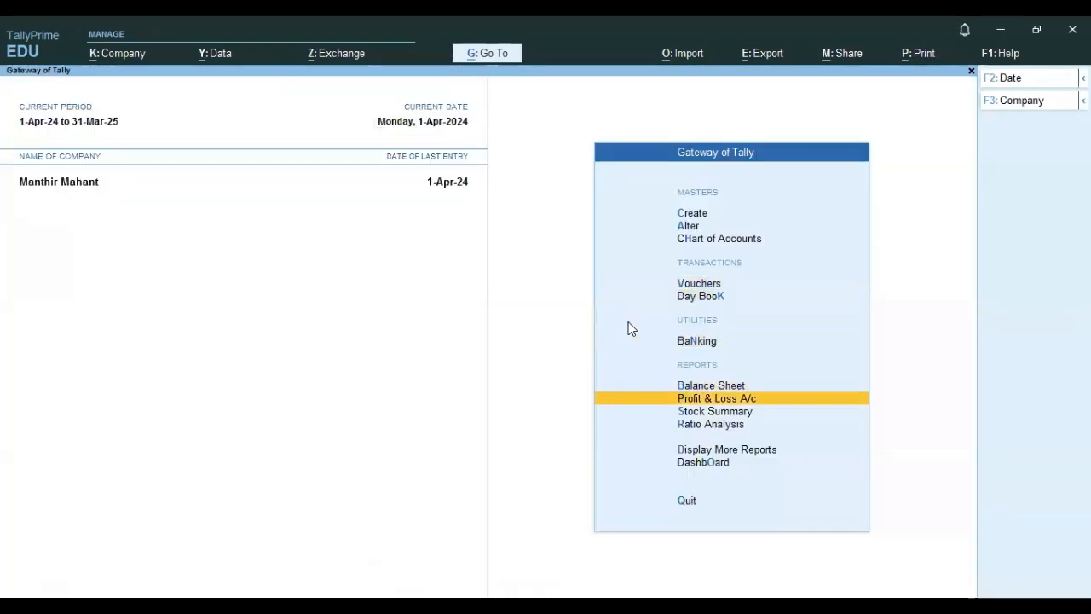
key(Return)
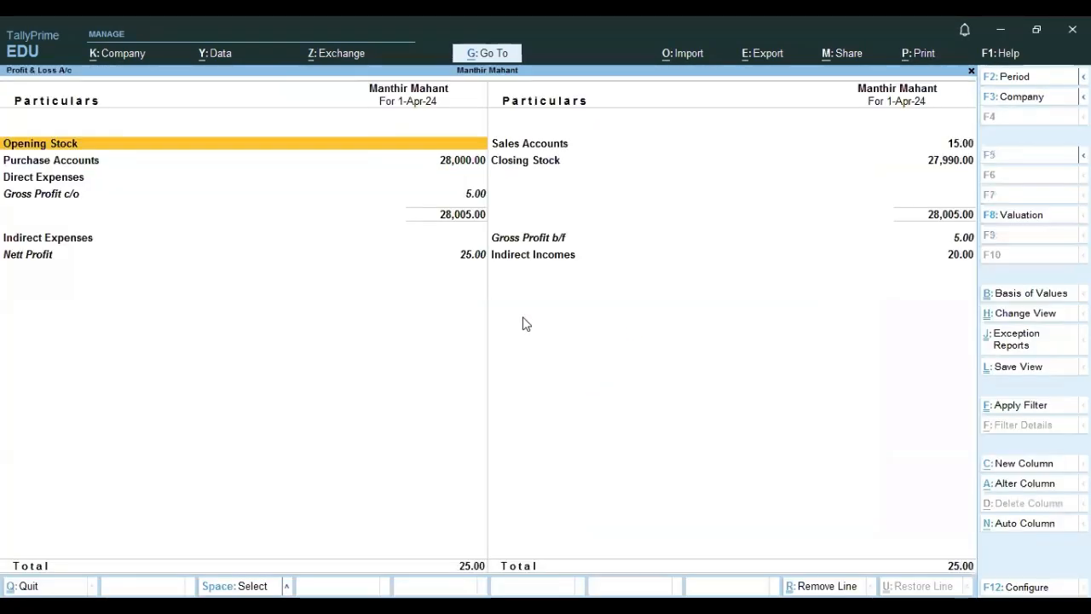
click(449, 265)
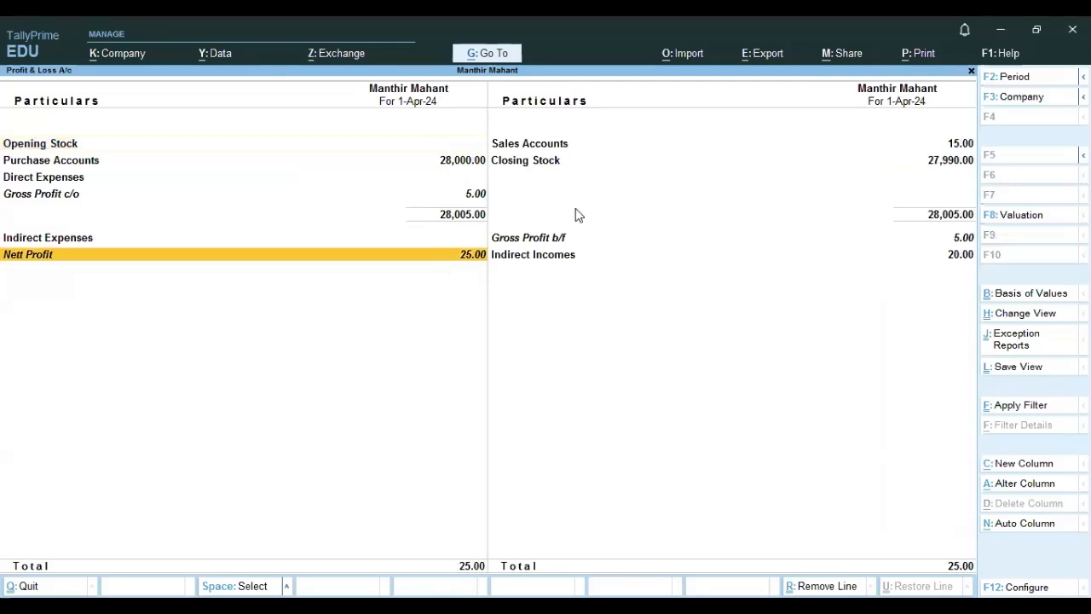
click(530, 241)
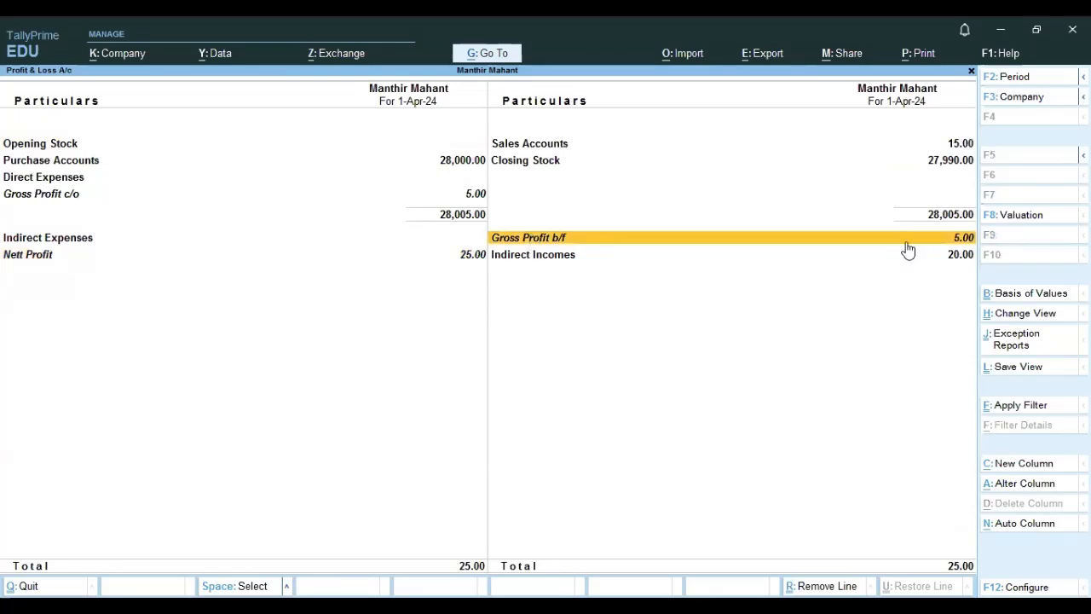
click(532, 260)
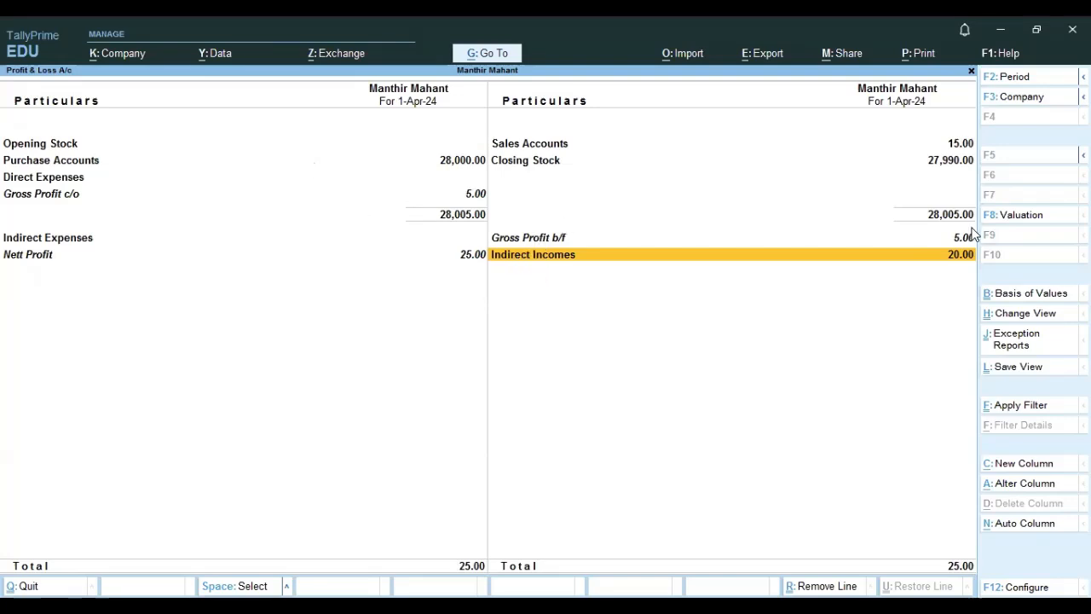
click(516, 237)
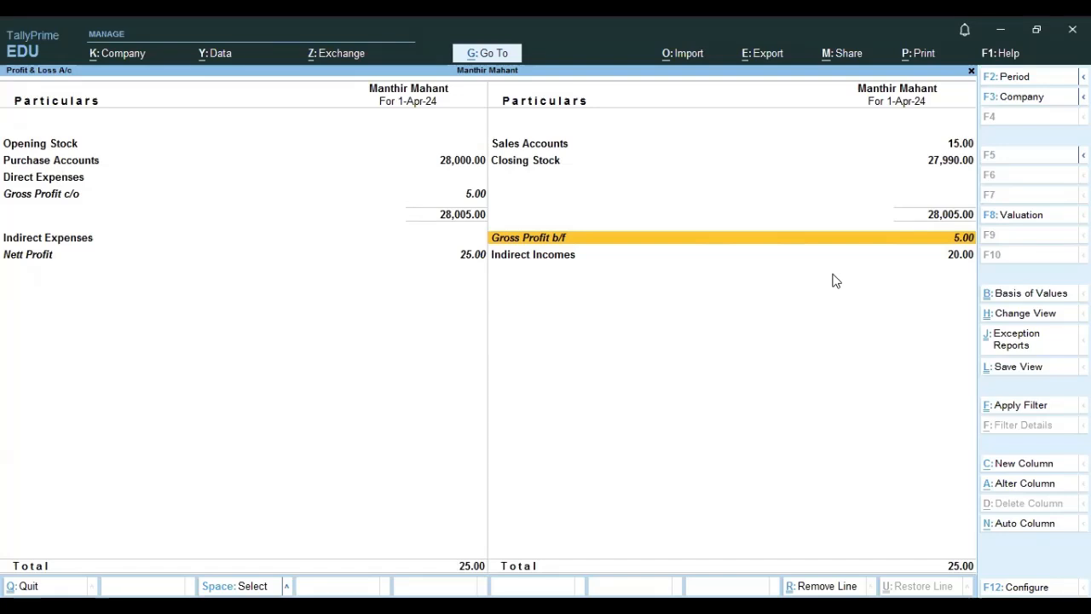
key(Escape)
Record a Payment voucher from Cash for Advertising and marketing of 7.
key(Up)
key(Up)
key(Up)
key(Up)
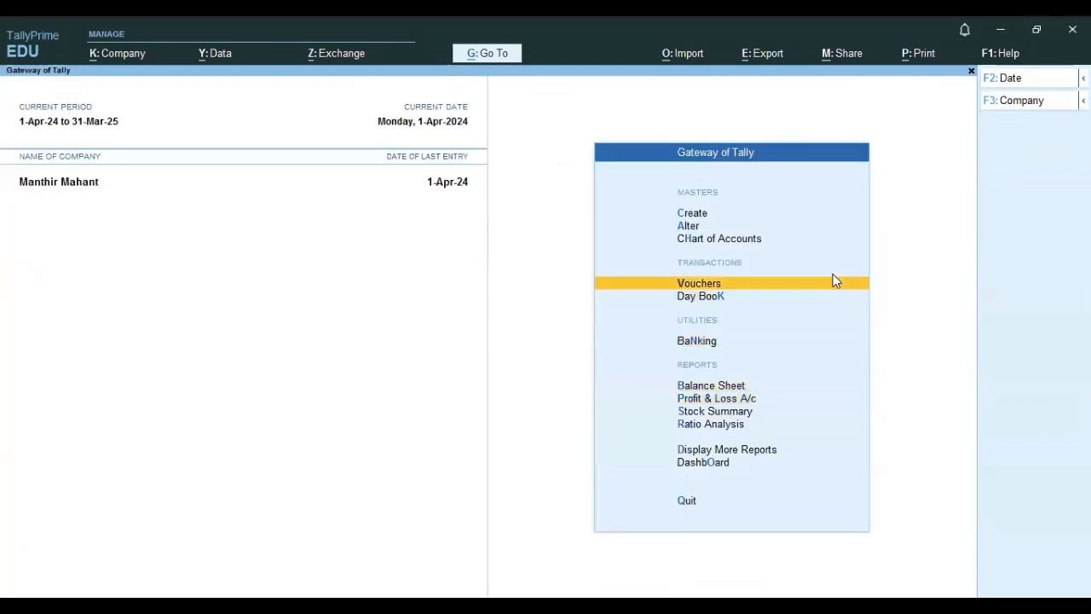
key(Return)
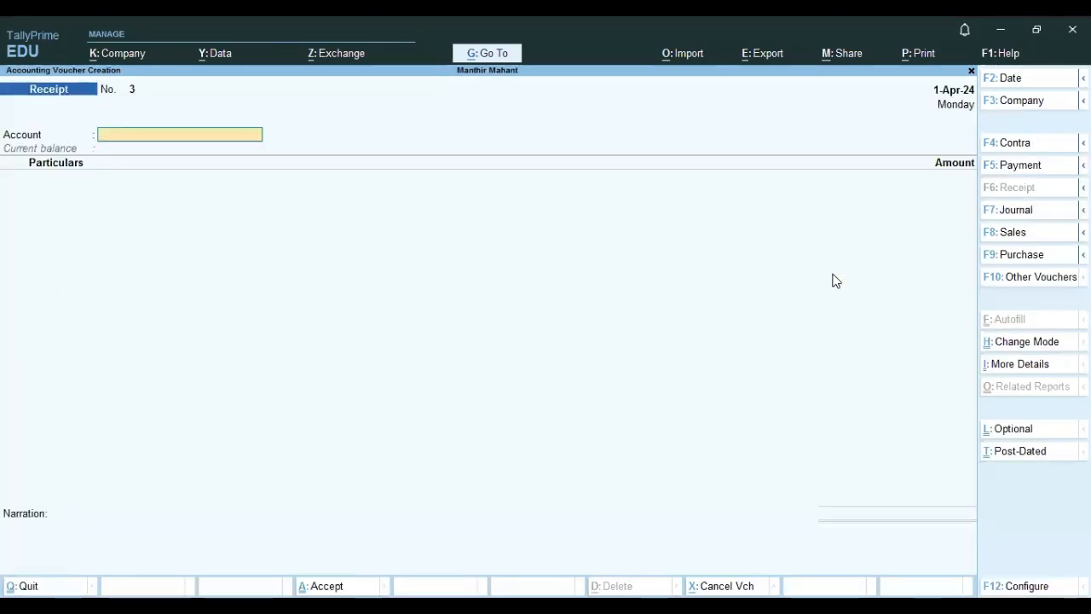
key(F5)
text(A)
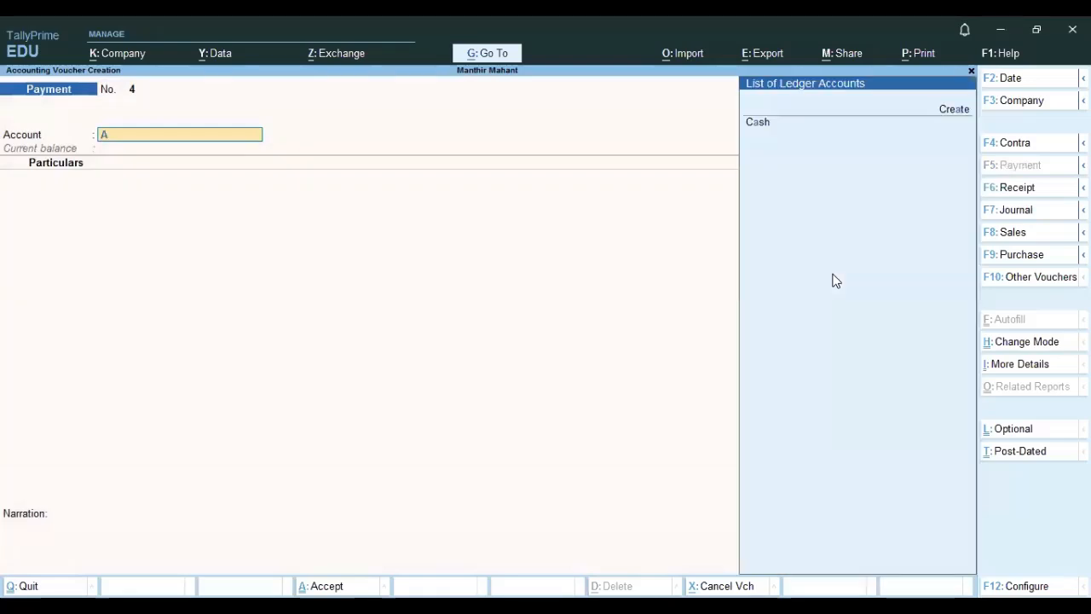
key(Down)
key(Return)
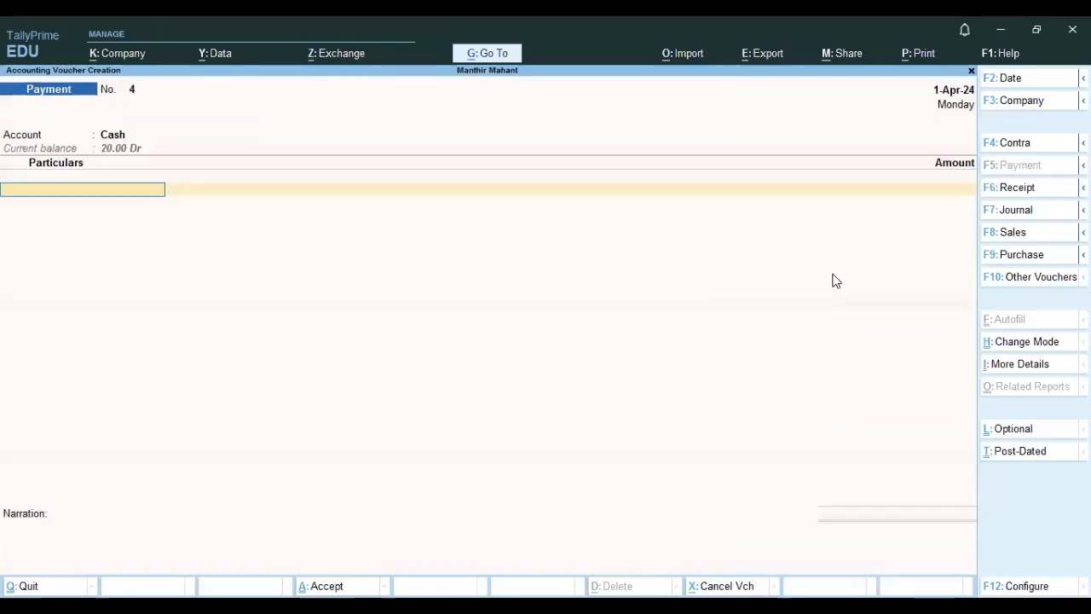
text(A)
key(Return)
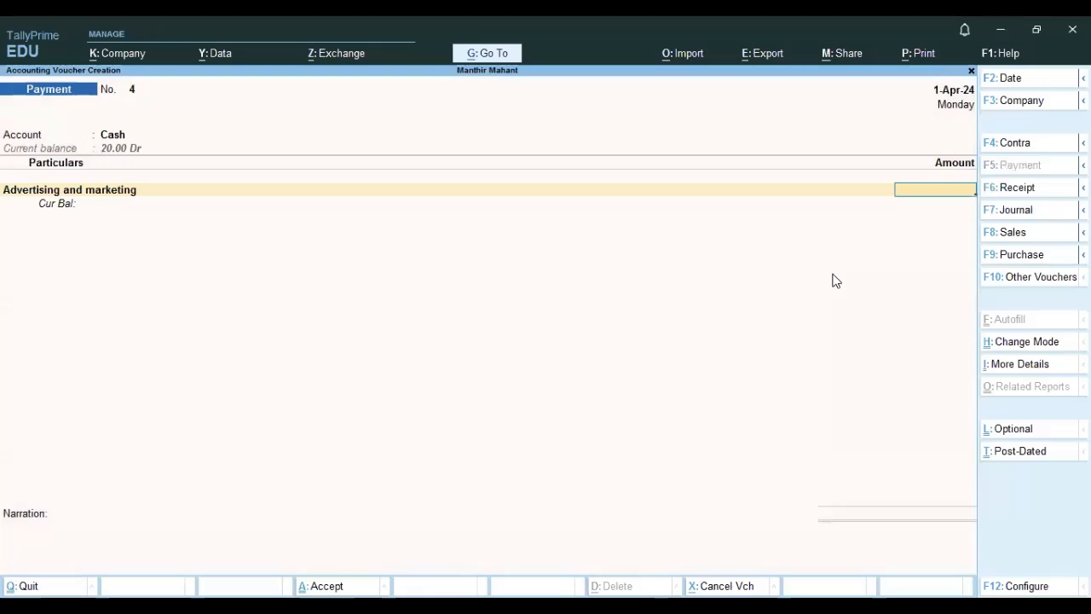
text(7)
key(Return)
key(Return)
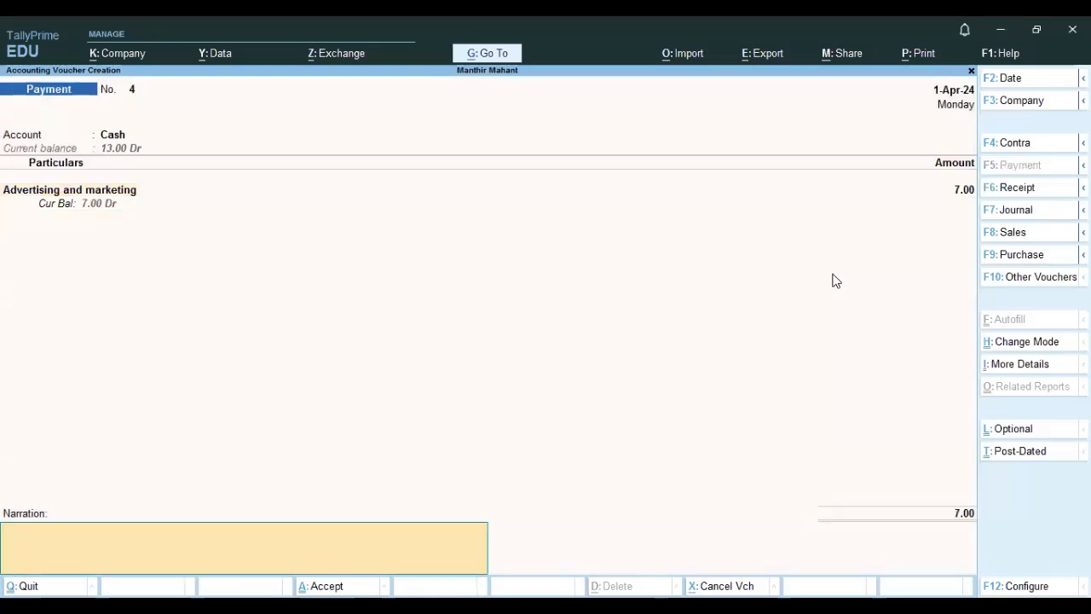
key(Return)
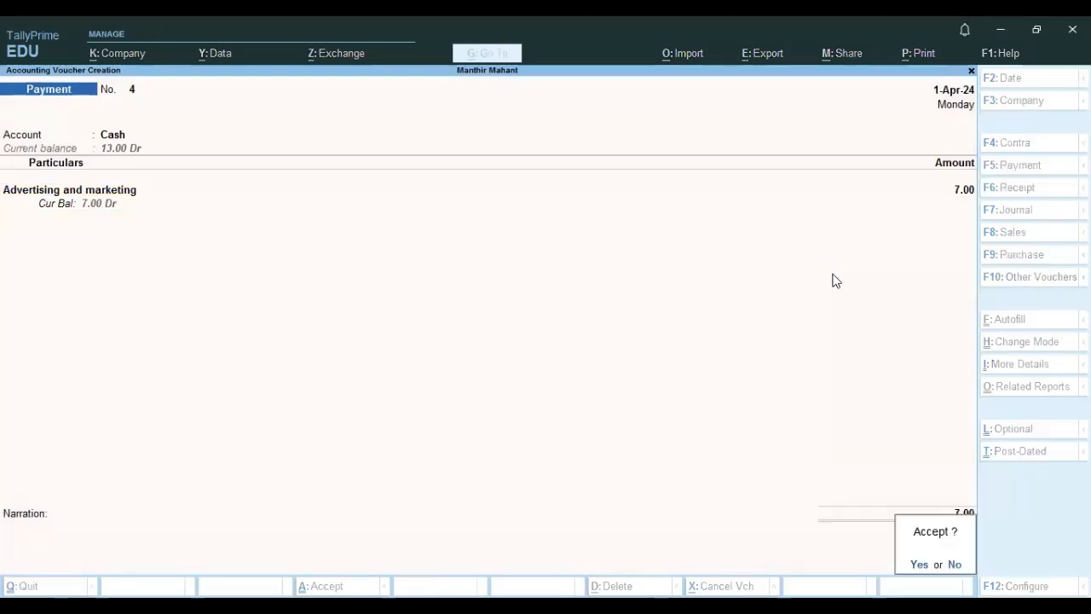
key(y)
key(Escape)
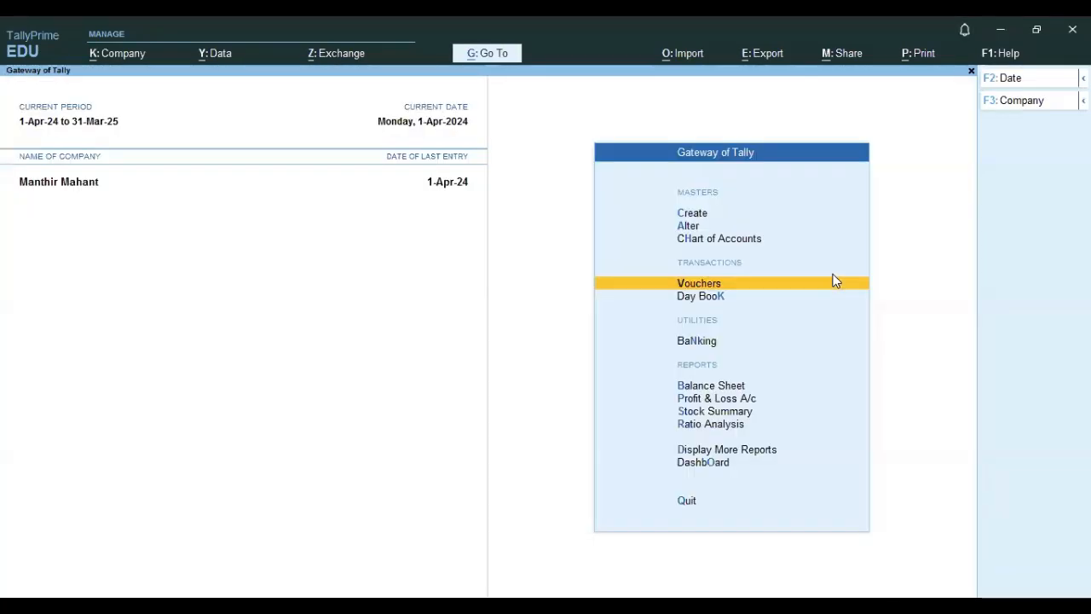
Open the Profit & Loss account and examine the direct expenses, gross loss and net profit.
key(Down)
key(Down)
key(Down)
key(Down)
key(Return)
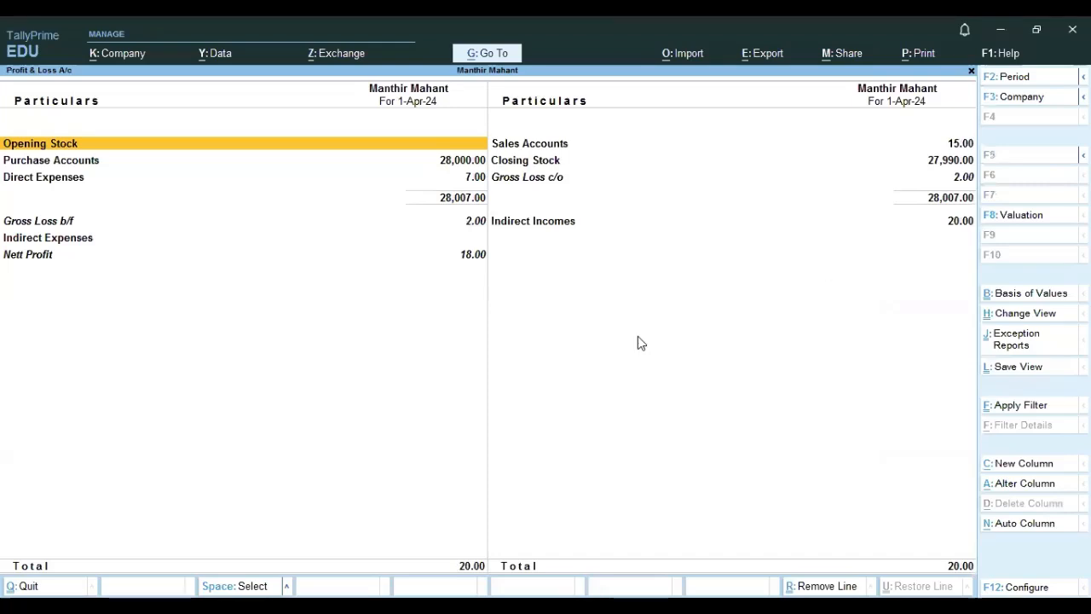
click(58, 223)
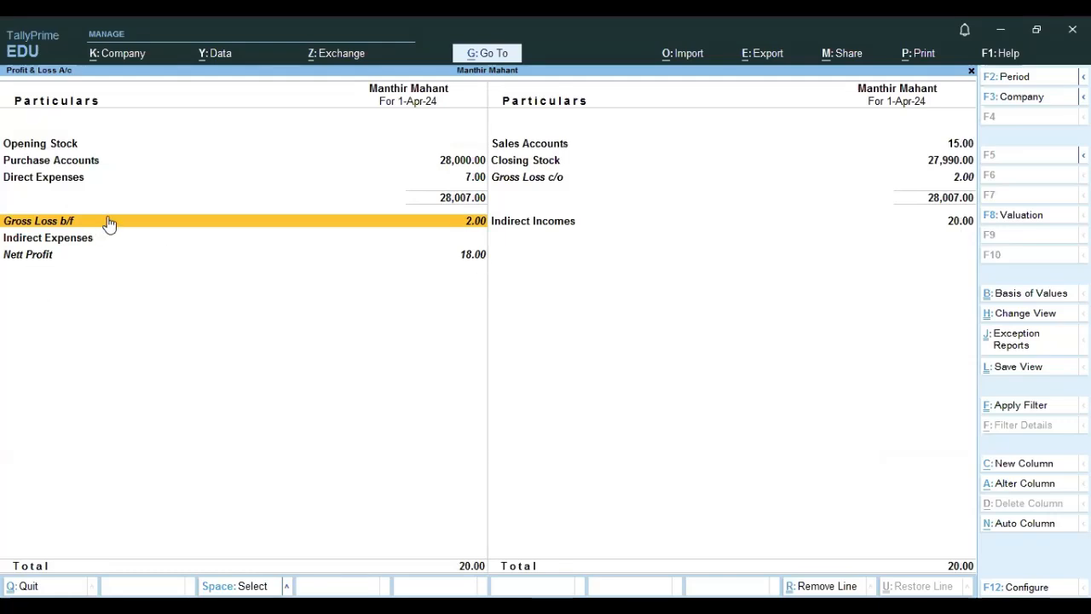
Examine the gross loss, indirect incomes and net profit rows of the Profit & Loss account, then close it.
click(475, 265)
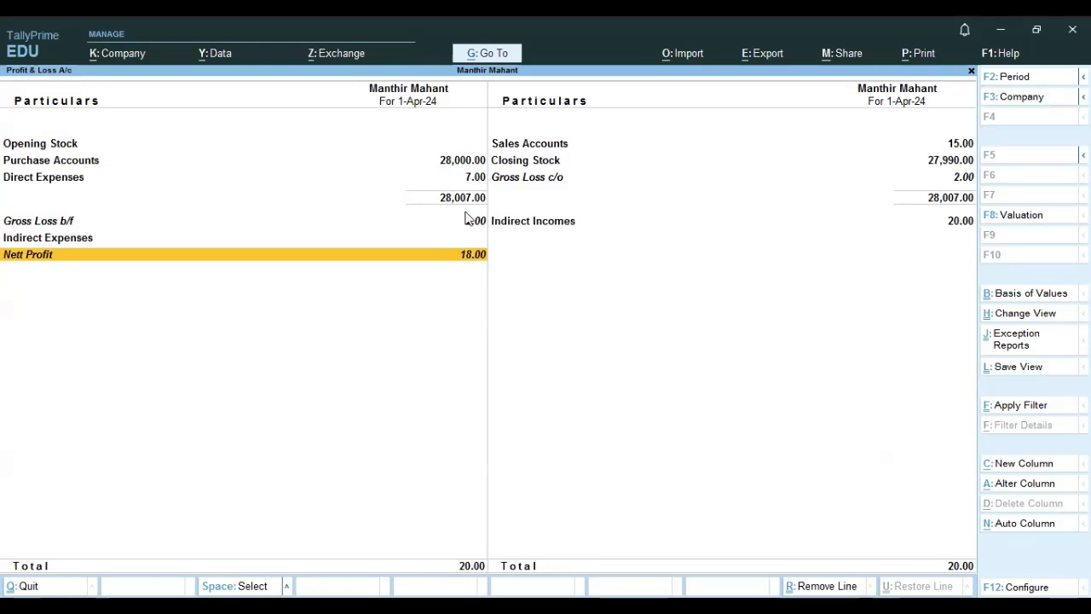
click(468, 220)
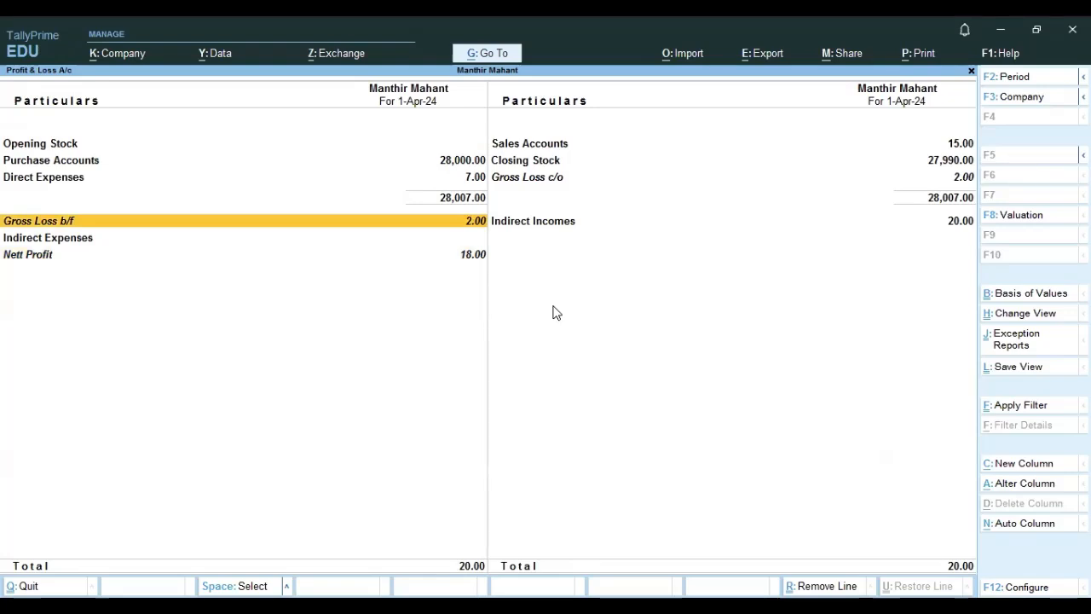
click(957, 233)
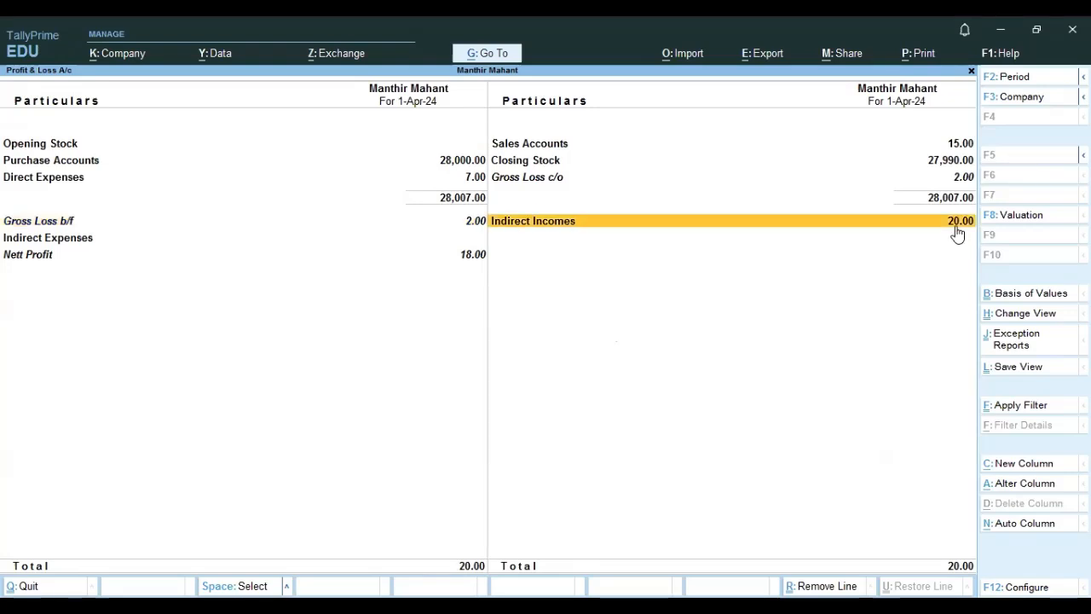
click(487, 224)
click(895, 227)
click(53, 224)
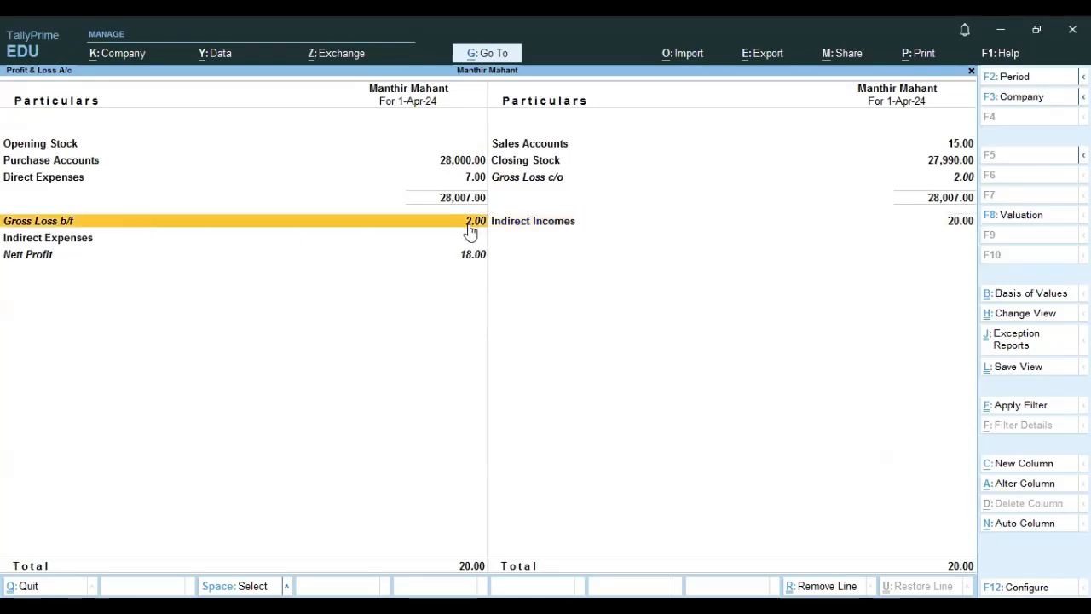
key(Escape)
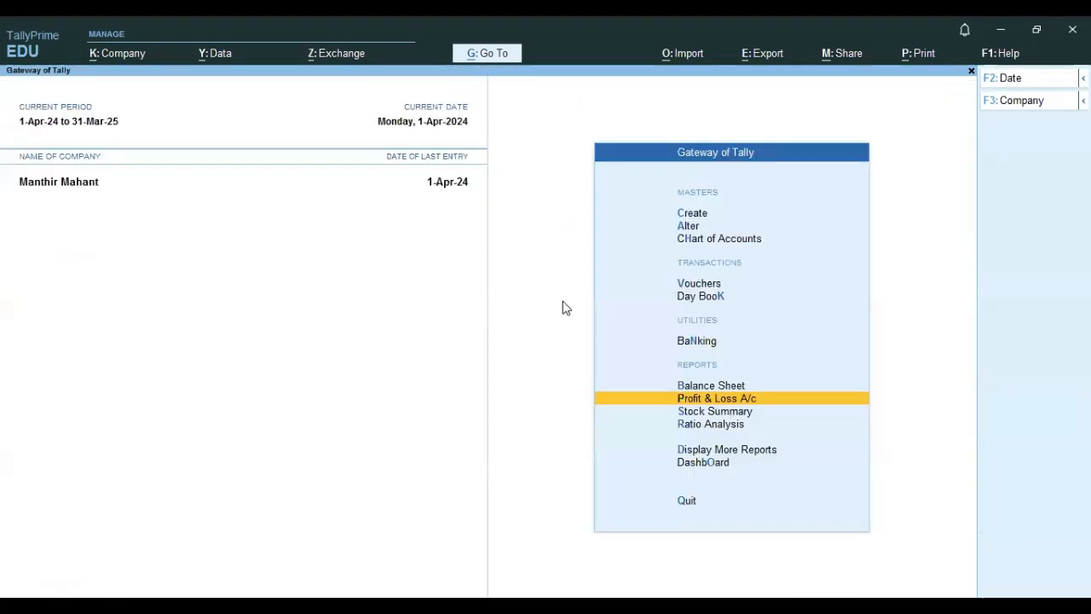
Open the Day Book and delete the Advertising and marketing Payment voucher of 7.
key(Up)
key(Up)
key(Up)
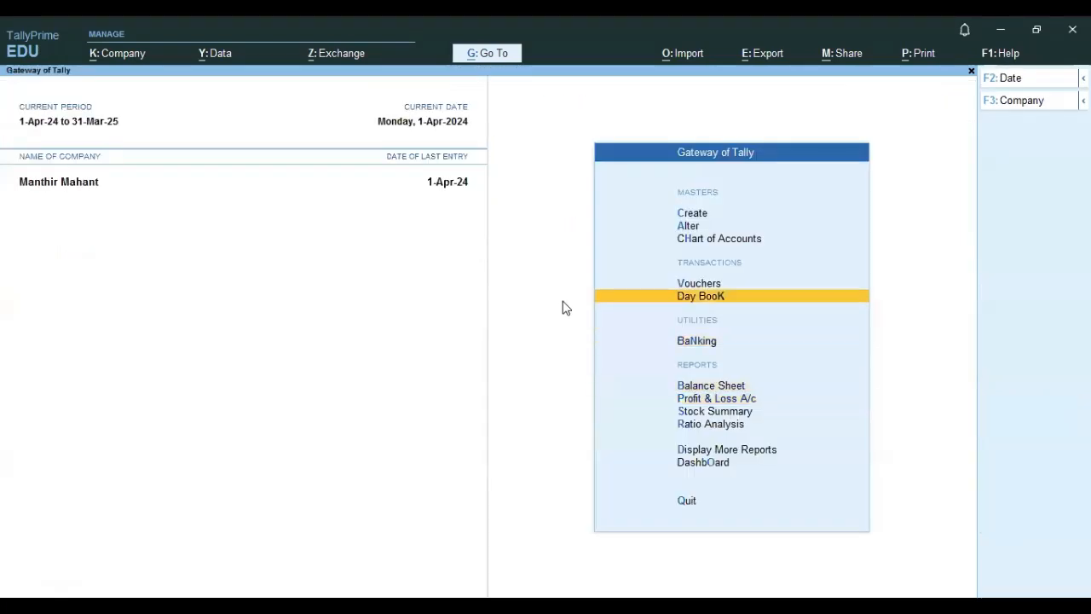
key(Return)
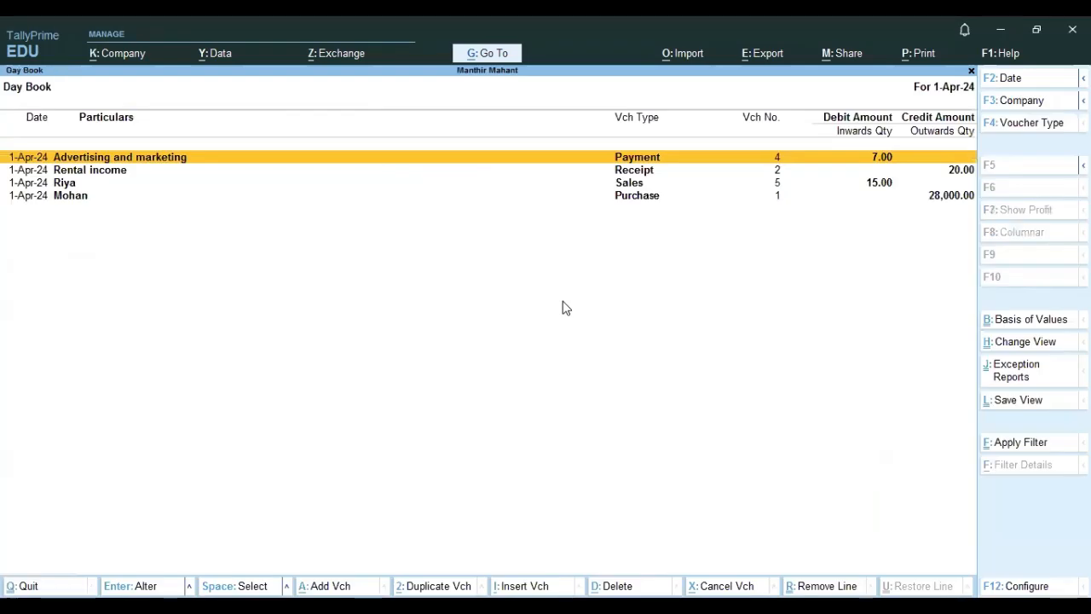
key(Return)
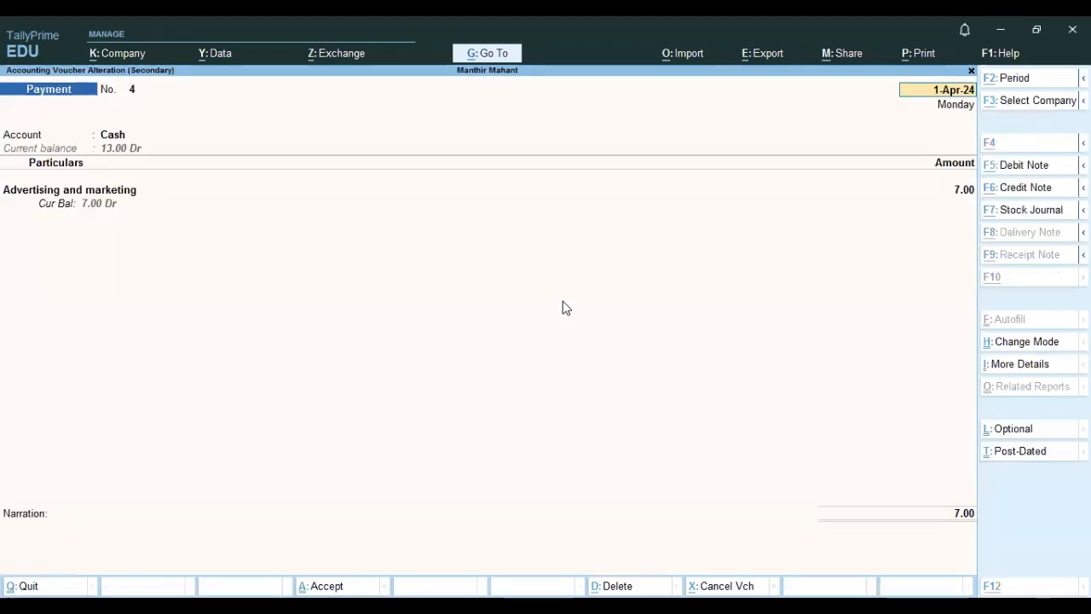
key(alt+d)
key(y)
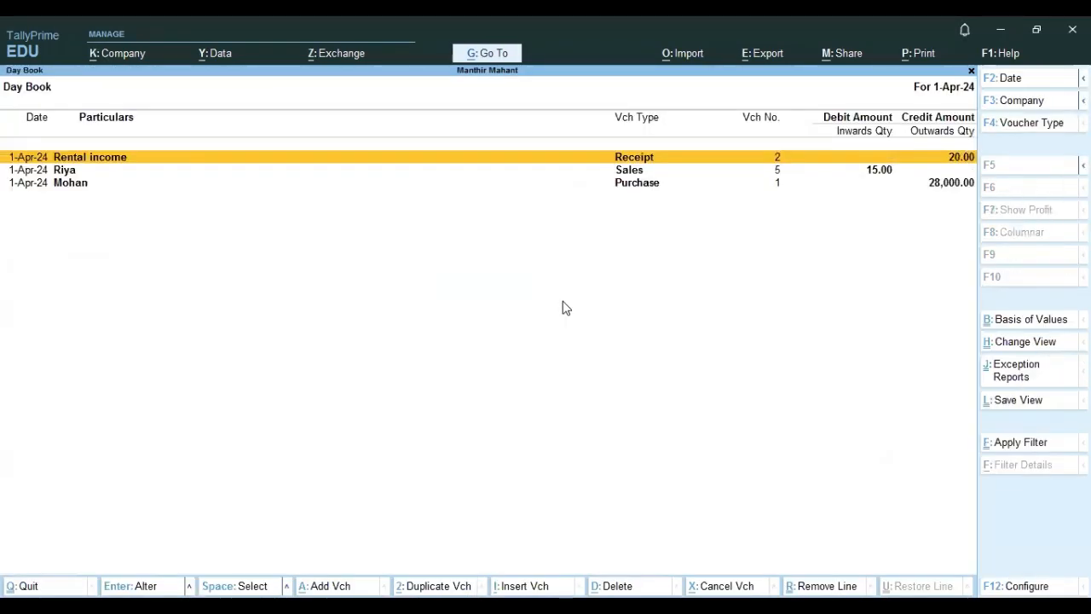
Alter the Advertising and marketing ledger so it is grouped under Indirect Expenses.
key(Escape)
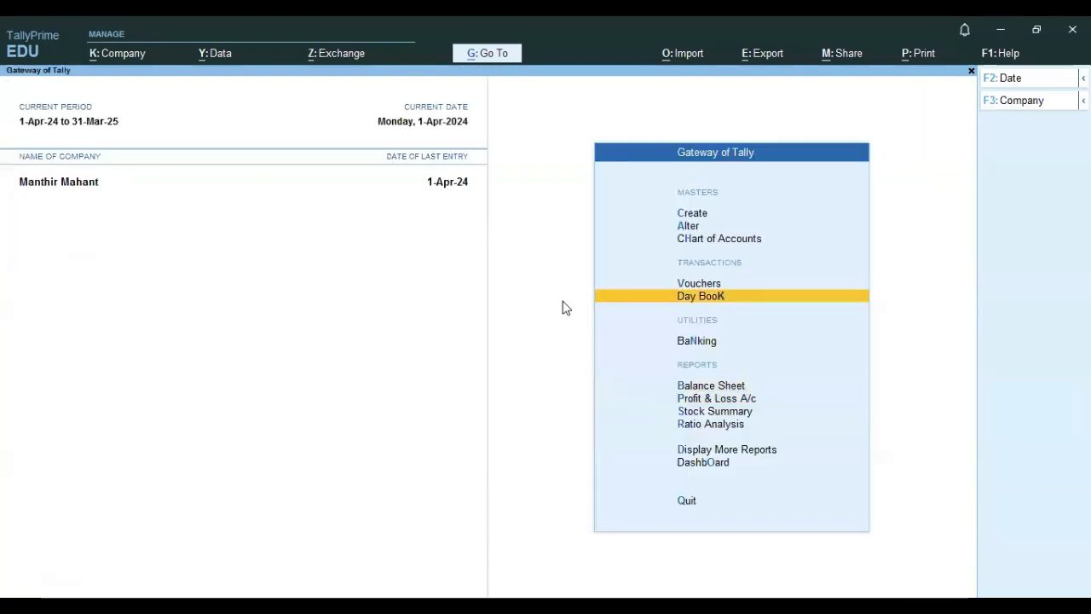
key(Up)
key(Up)
key(Up)
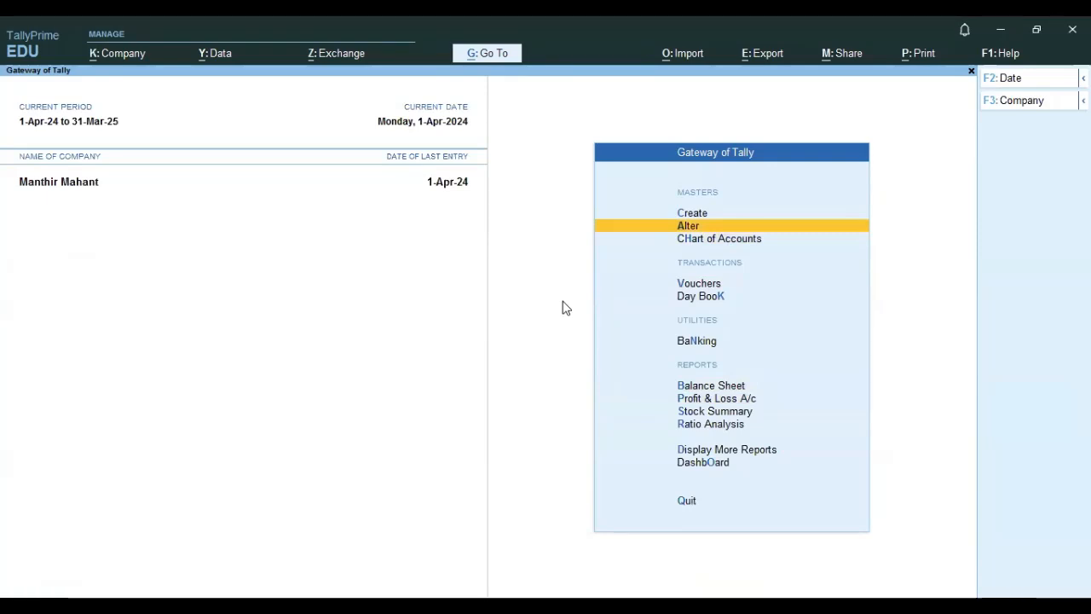
key(Return)
key(Down)
key(Down)
key(Up)
key(Return)
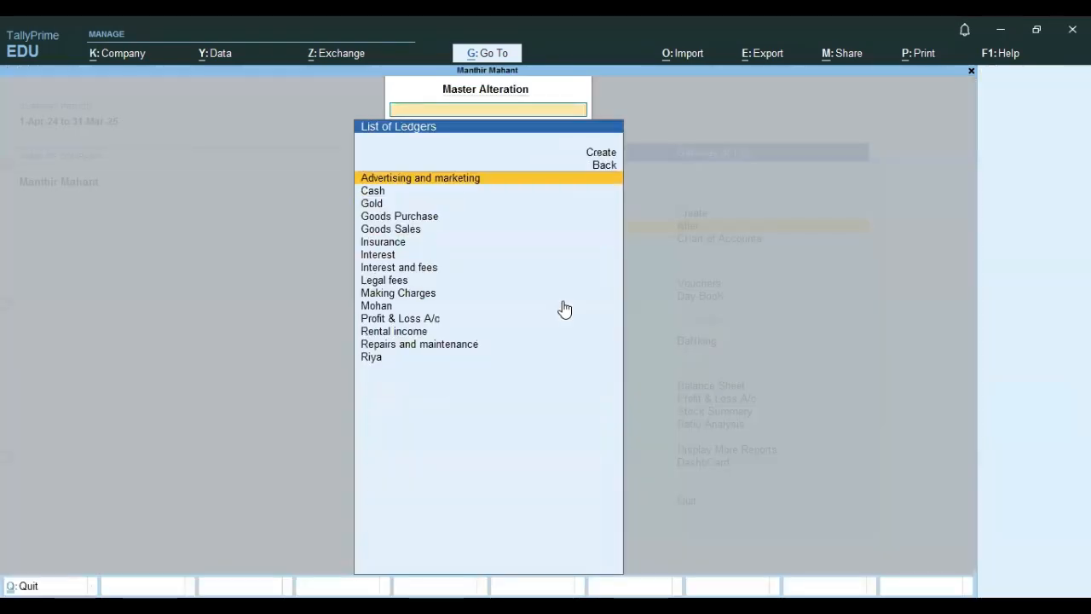
key(Return)
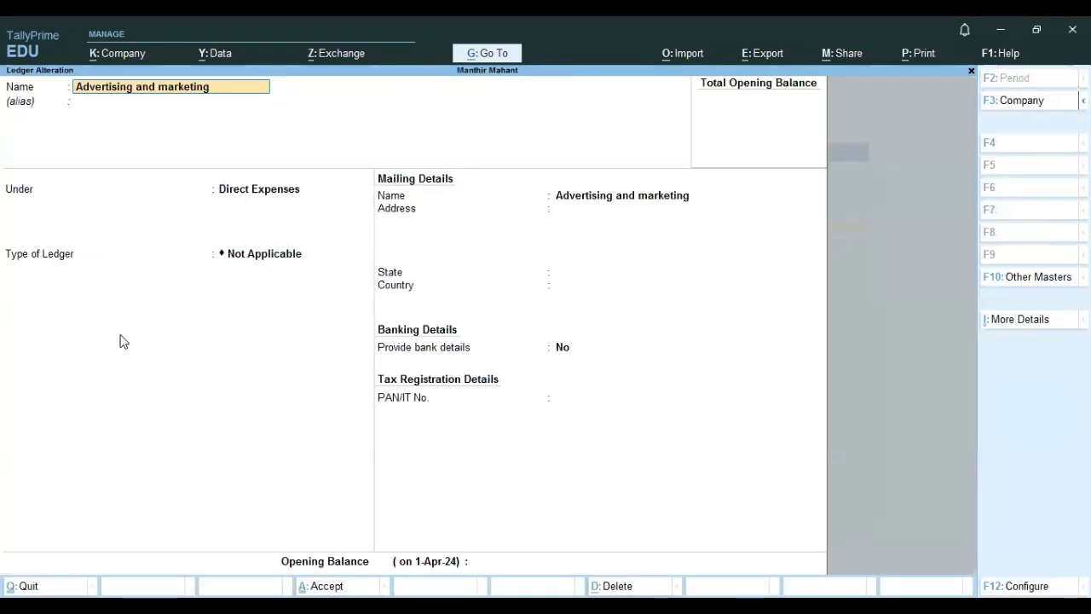
click(290, 195)
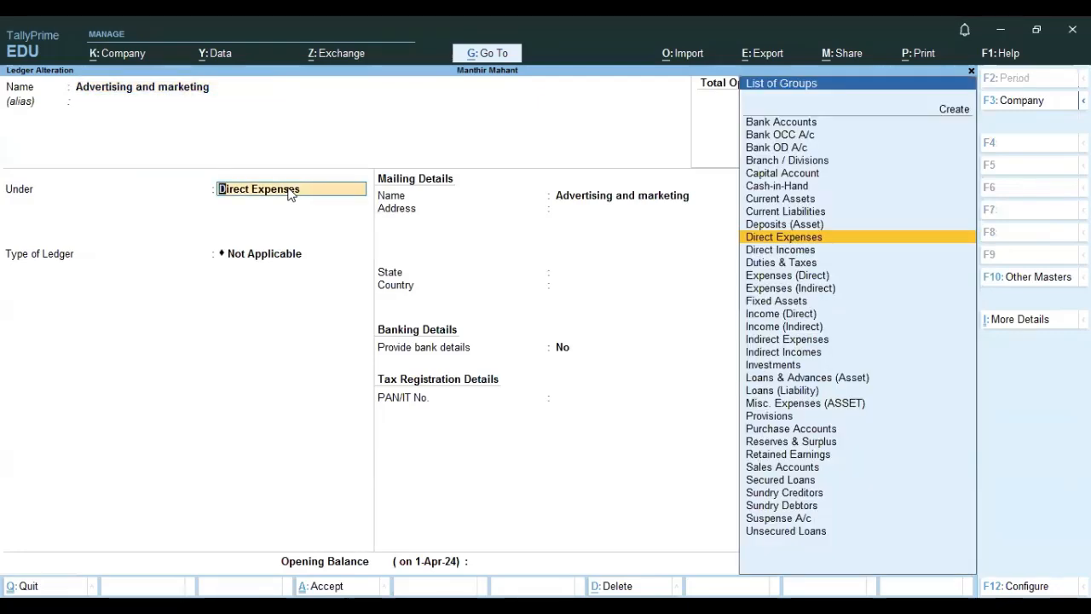
key(BackSpace)
text(In)
key(Down)
key(Down)
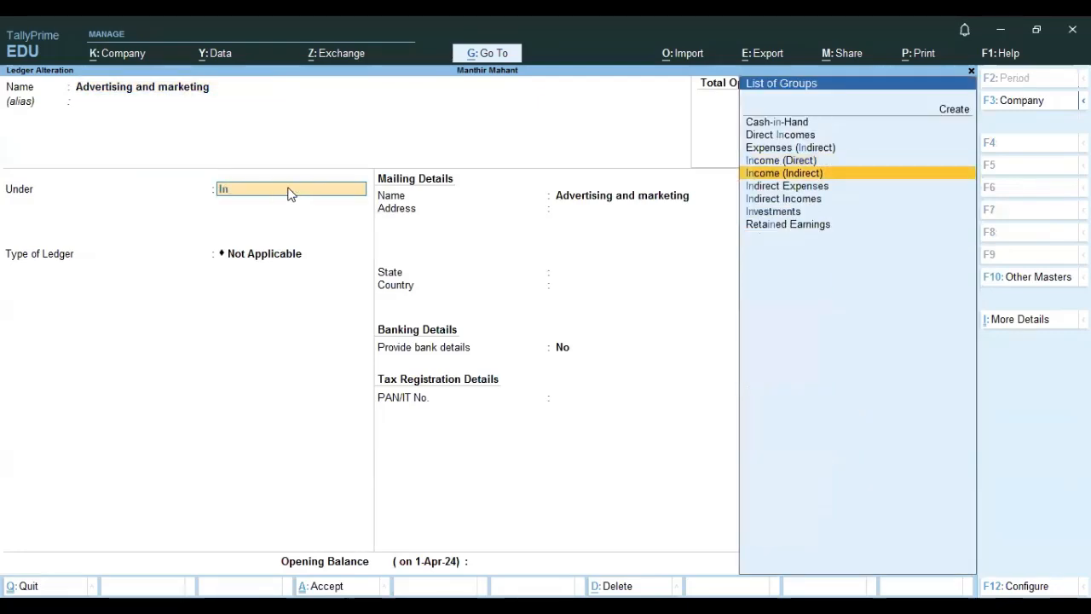
key(Down)
key(Return)
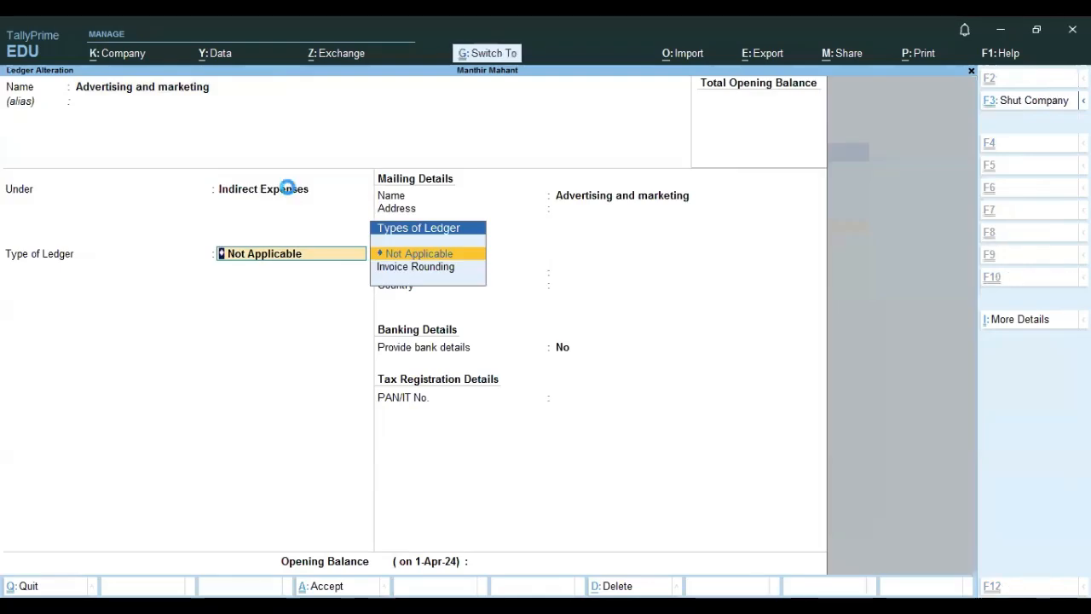
key(ctrl+a)
key(Escape)
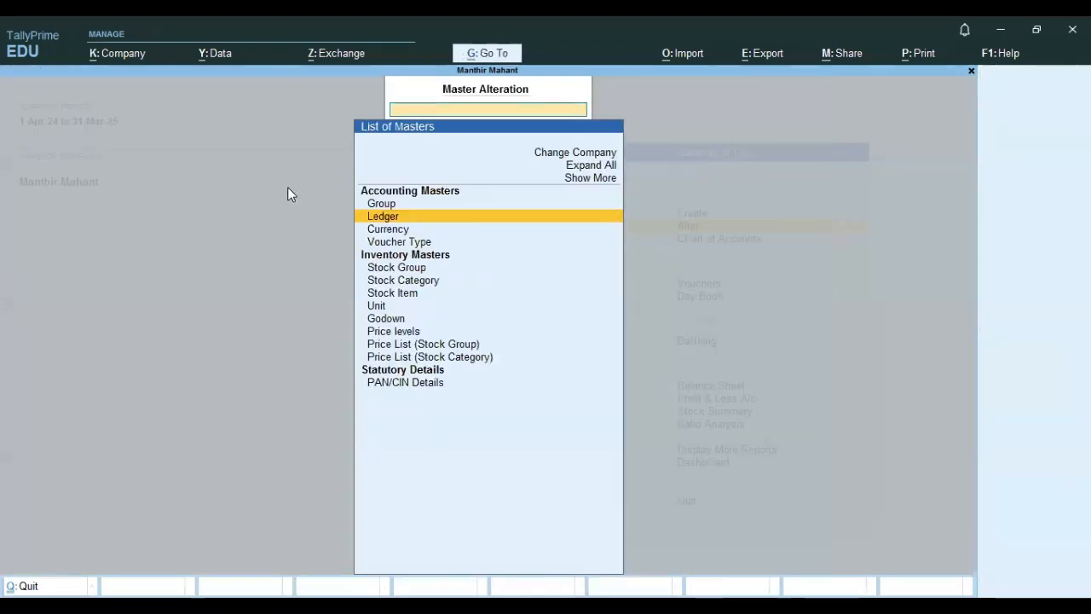
Open the Profit & Loss account and review its gross profit and net profit.
key(Escape)
key(Down)
key(Down)
key(Down)
key(Down)
key(Down)
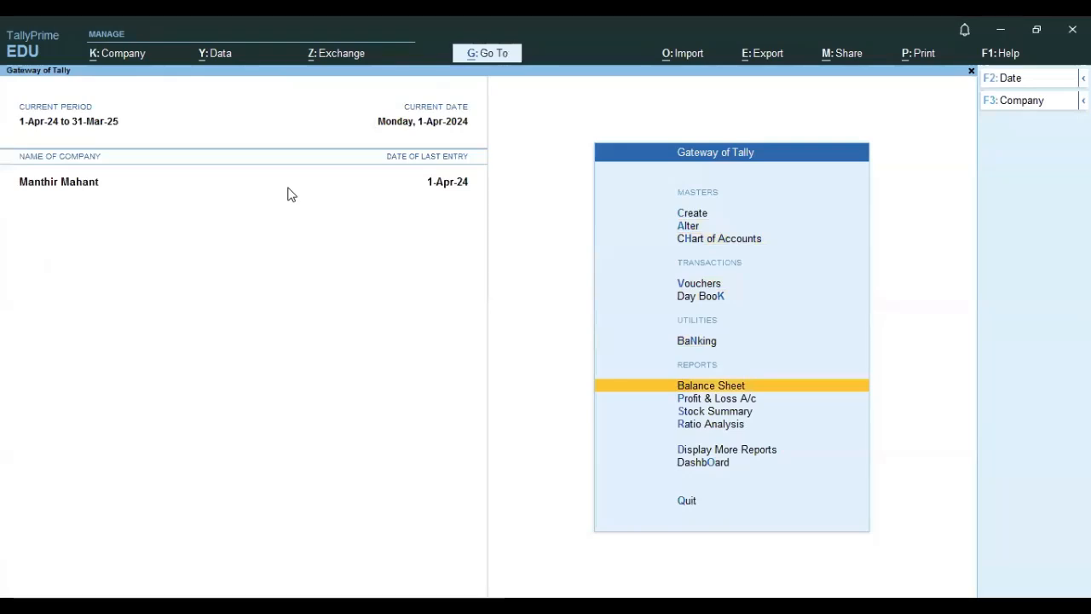
key(Down)
key(Return)
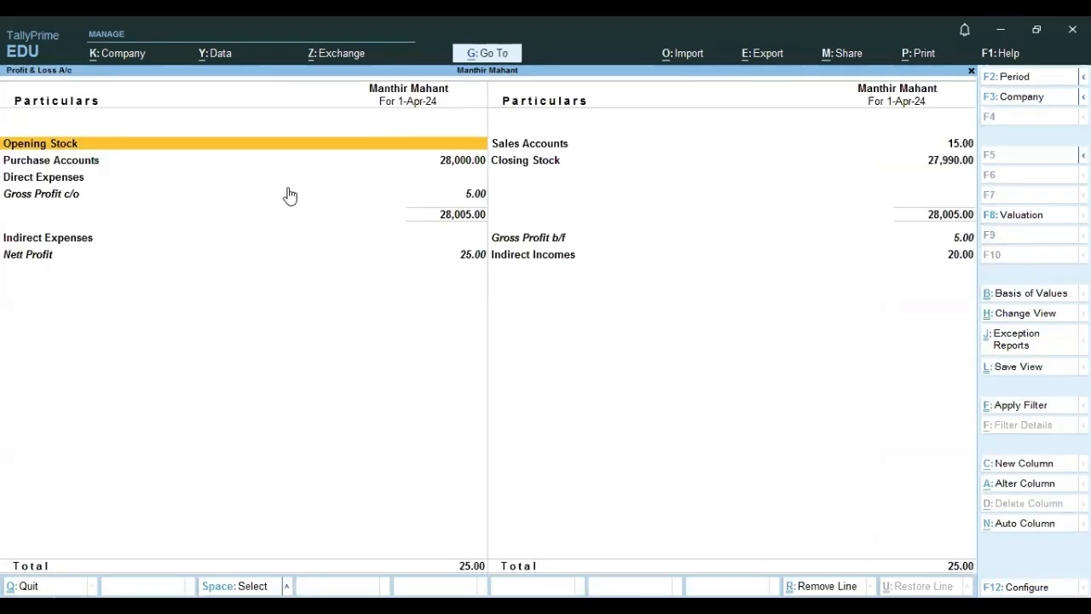
key(Escape)
Re-record a Payment voucher from Cash for Advertising and marketing of 7.
key(Up)
key(Up)
key(Up)
key(Up)
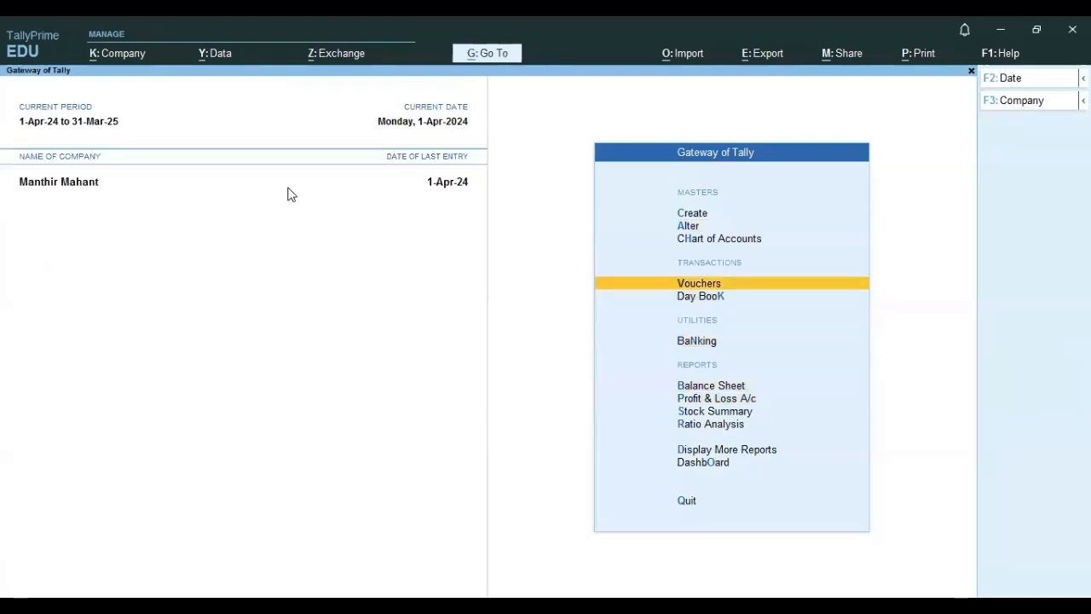
key(Return)
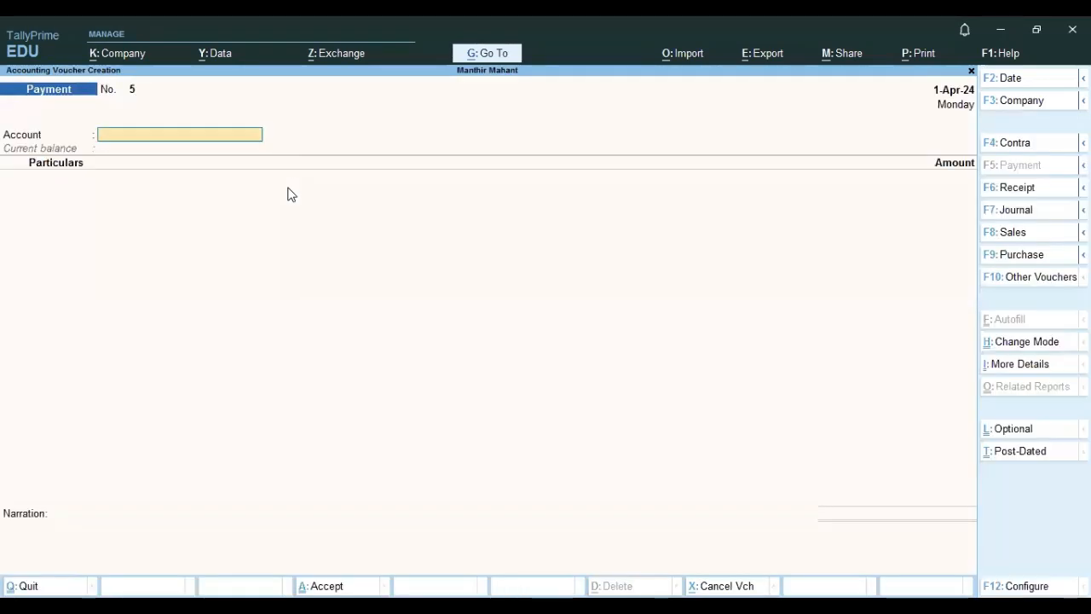
key(F6)
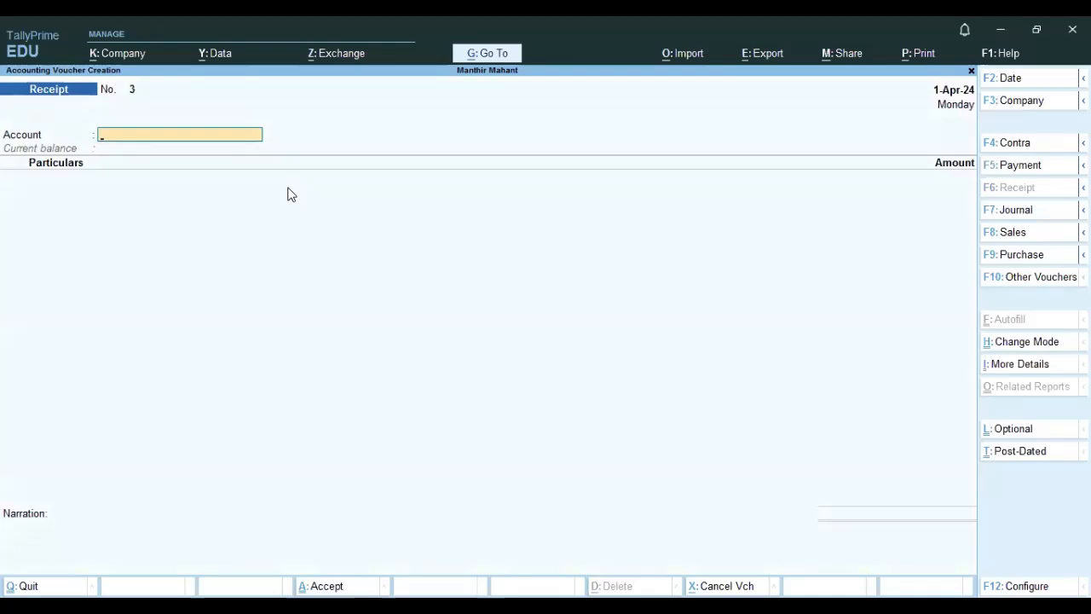
key(F5)
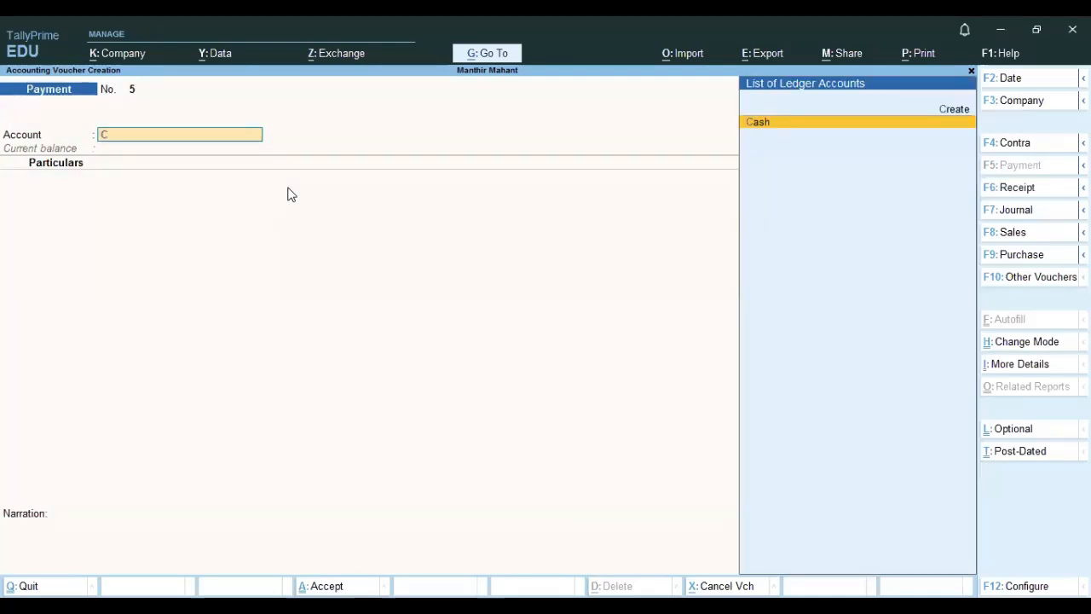
key(Return)
key(Down)
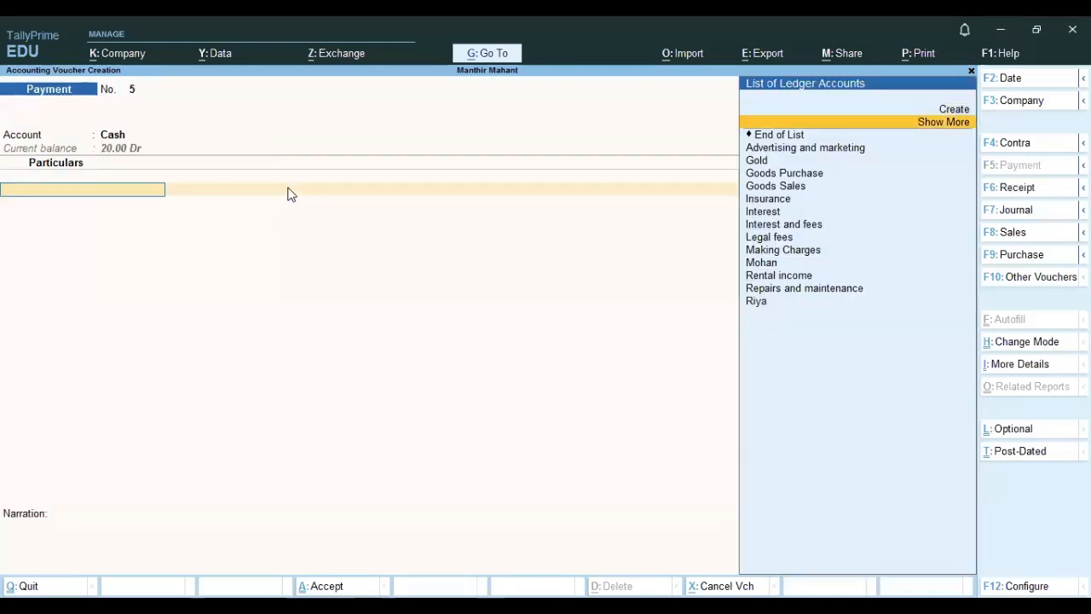
key(Return)
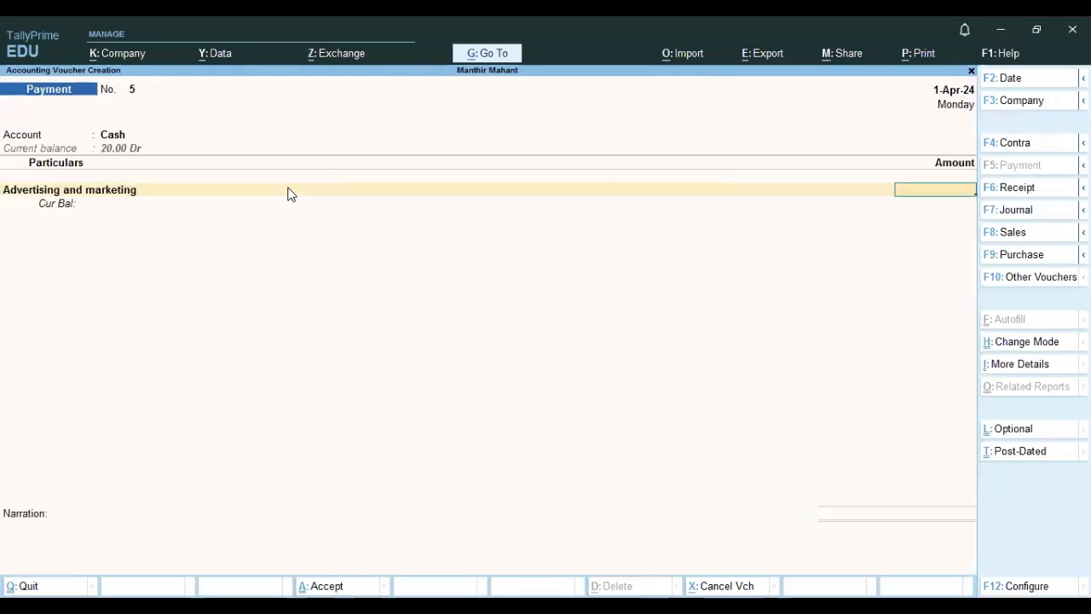
text(7)
key(Return)
key(Return)
key(Return)
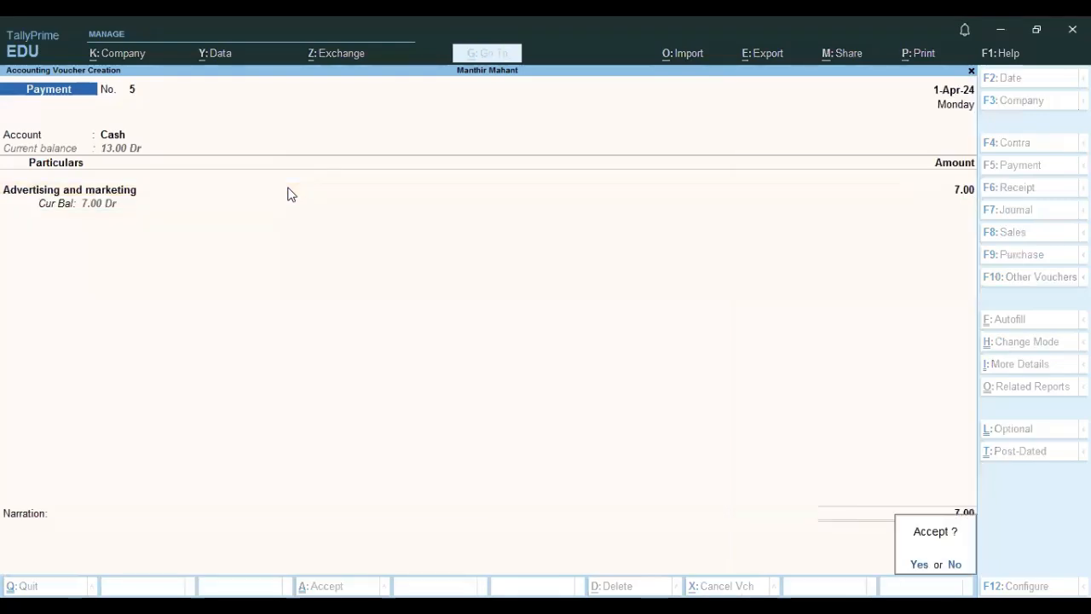
key(Return)
key(Escape)
Open the Profit & Loss account and examine the indirect expenses, gross profit b/f, indirect incomes and net profit.
key(Return)
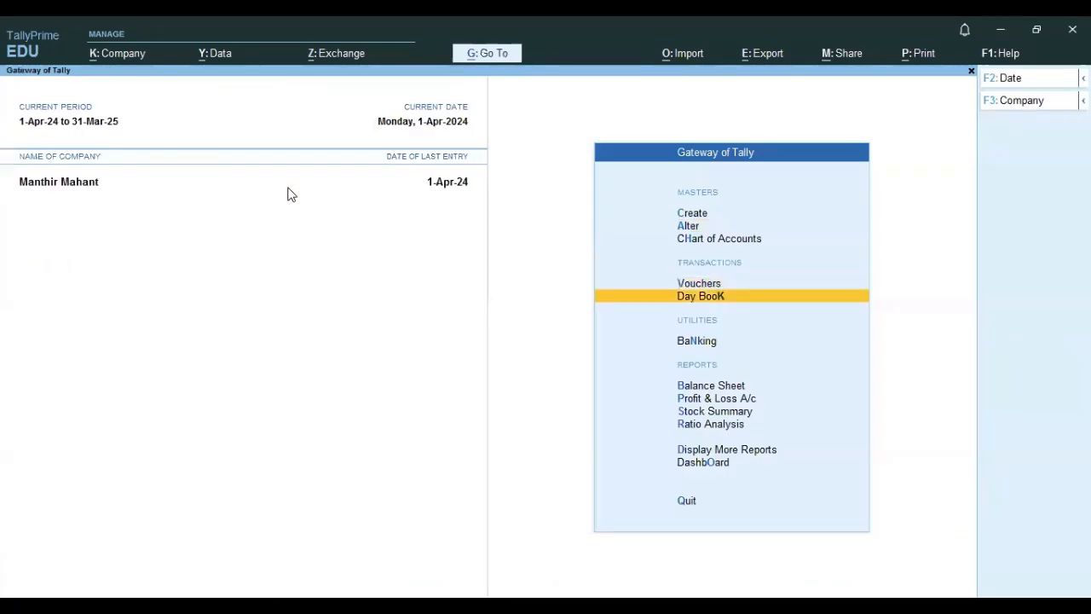
key(Down)
key(Down)
key(Down)
key(Return)
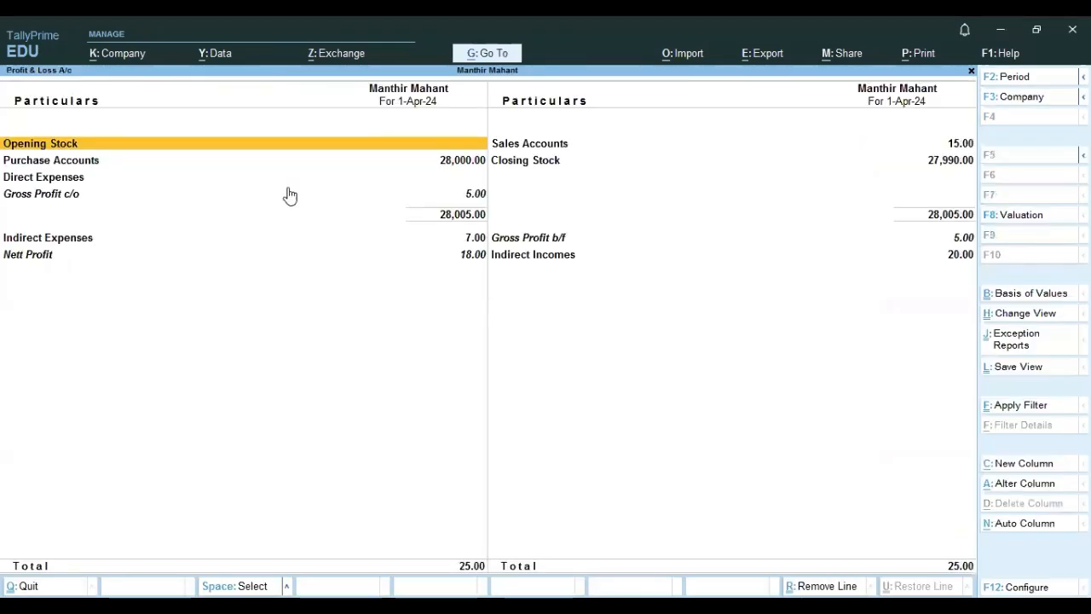
click(579, 241)
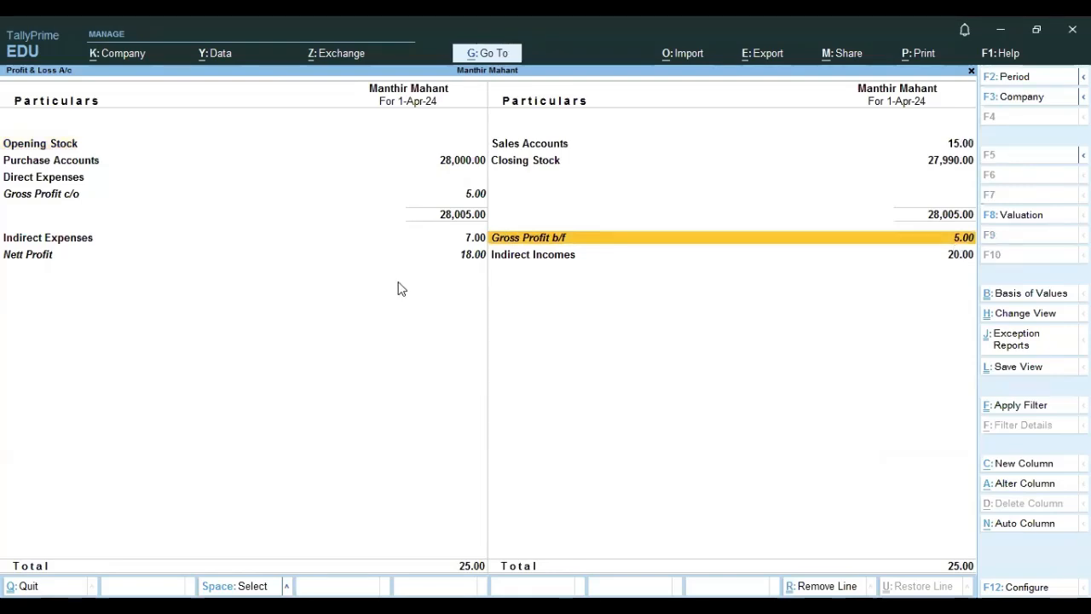
click(540, 256)
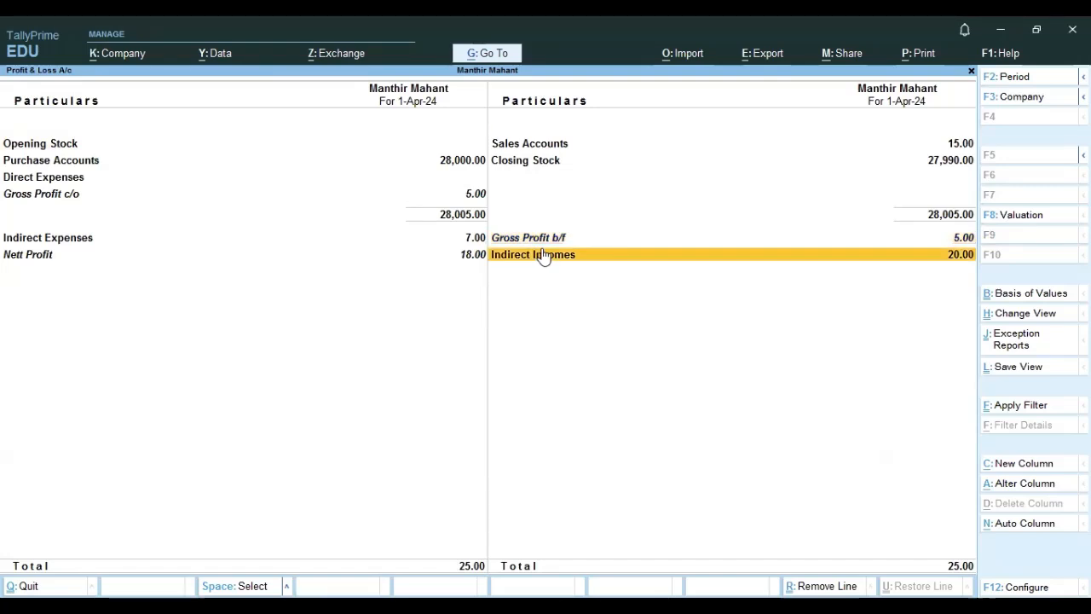
click(106, 244)
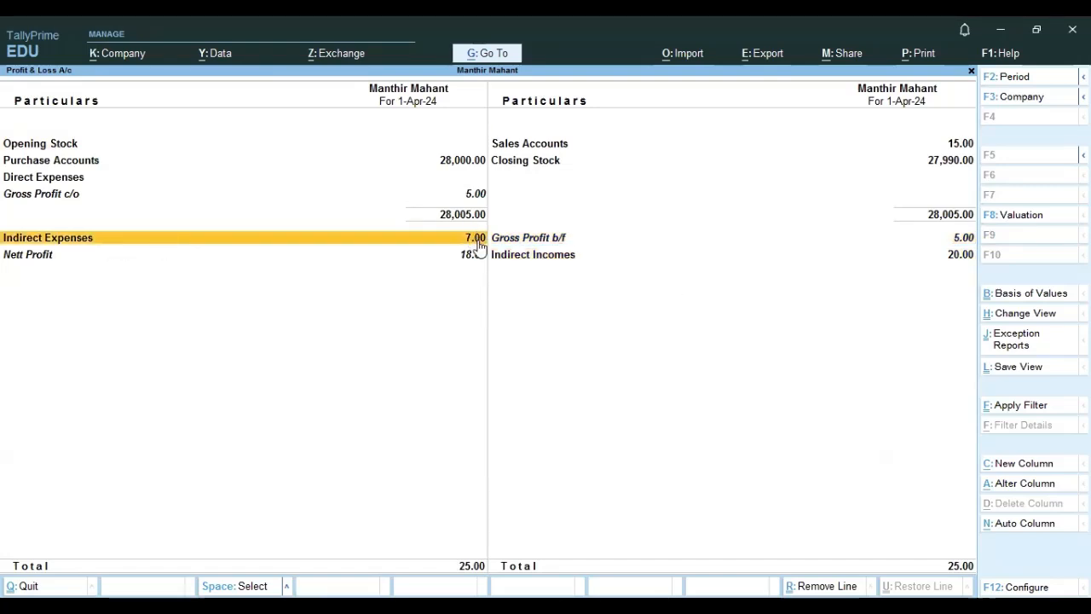
click(20, 262)
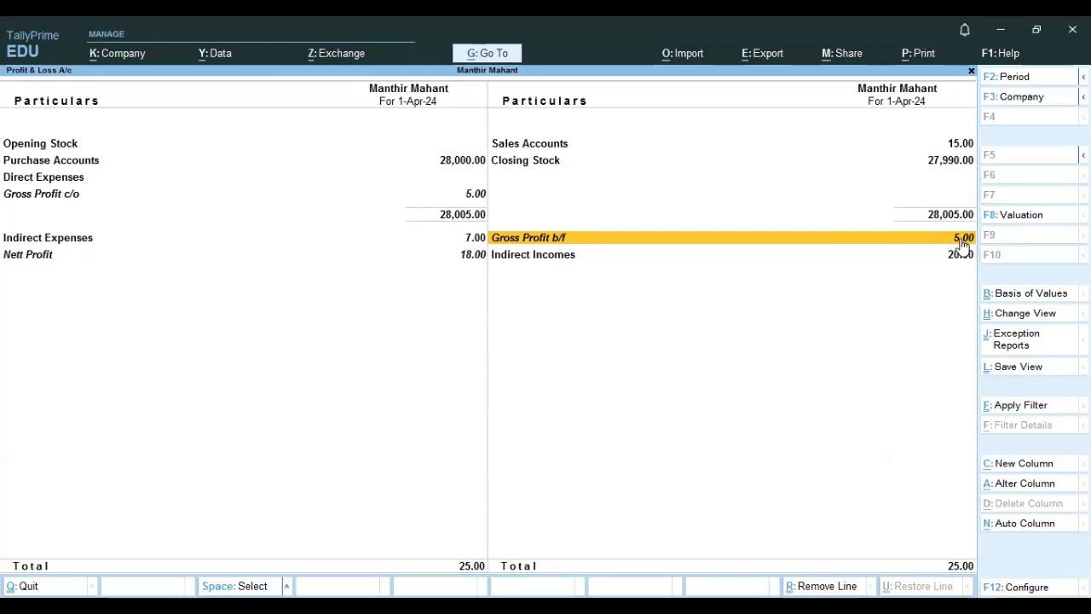
click(463, 242)
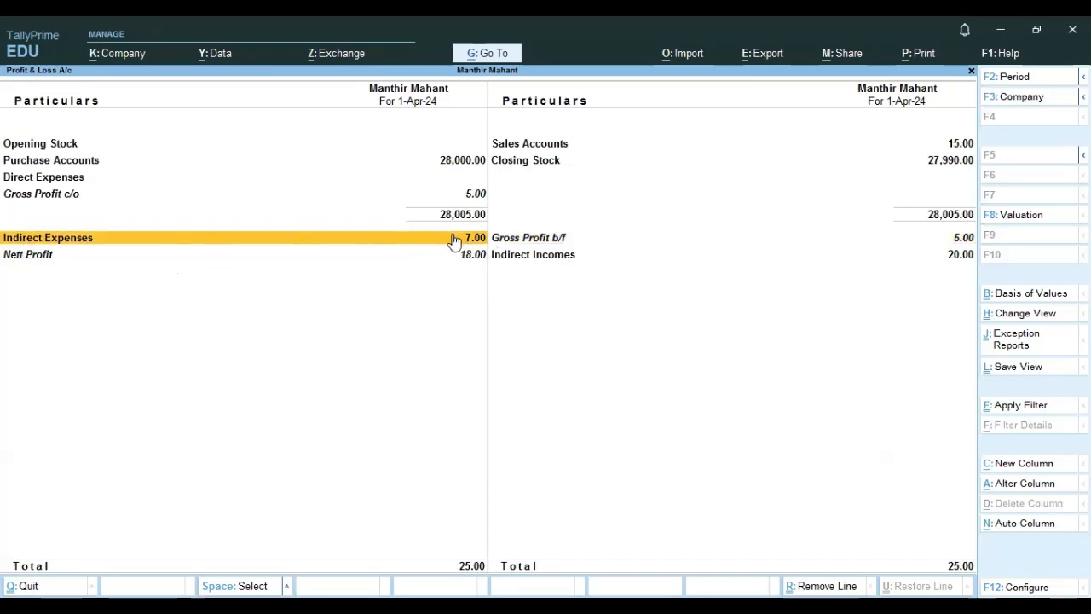
click(555, 257)
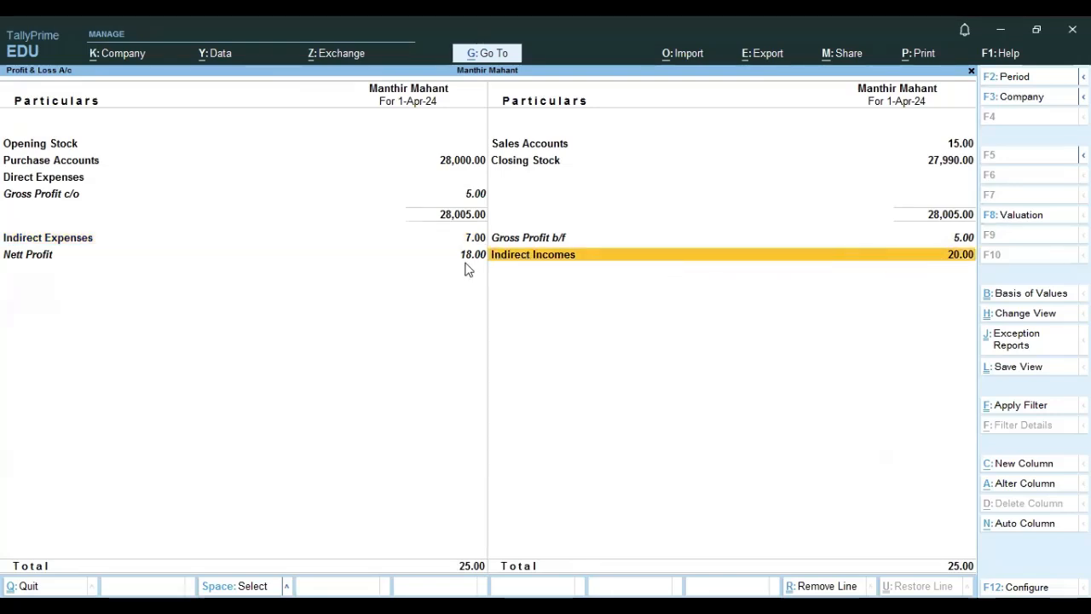
click(348, 254)
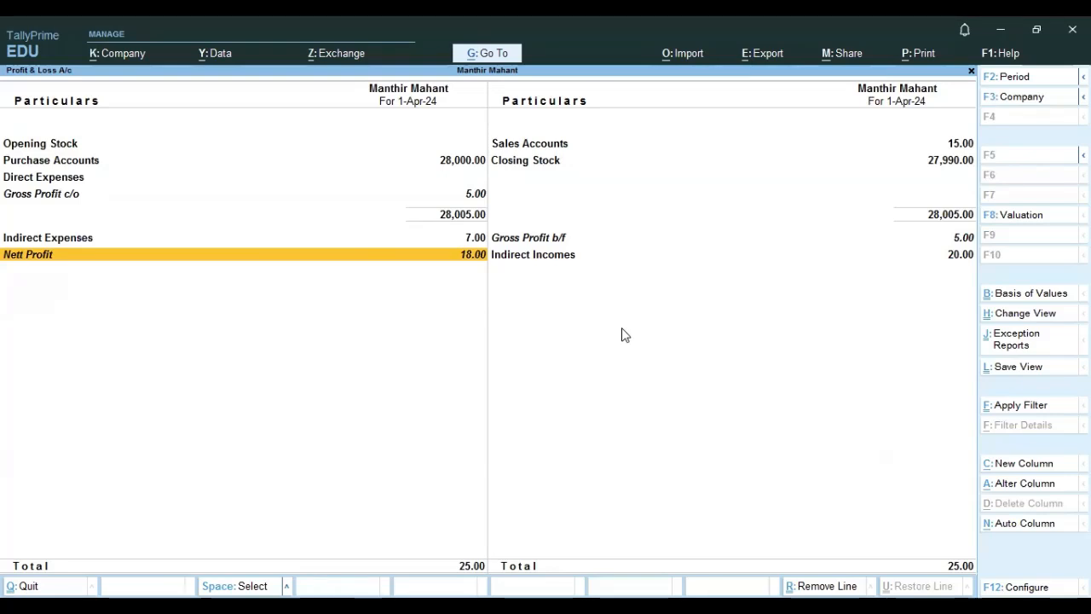
Open the Direct Expenses group master and examine its settings, including whether it affects gross profits.
key(Escape)
key(Up)
key(Up)
key(Up)
key(Up)
key(Up)
key(Up)
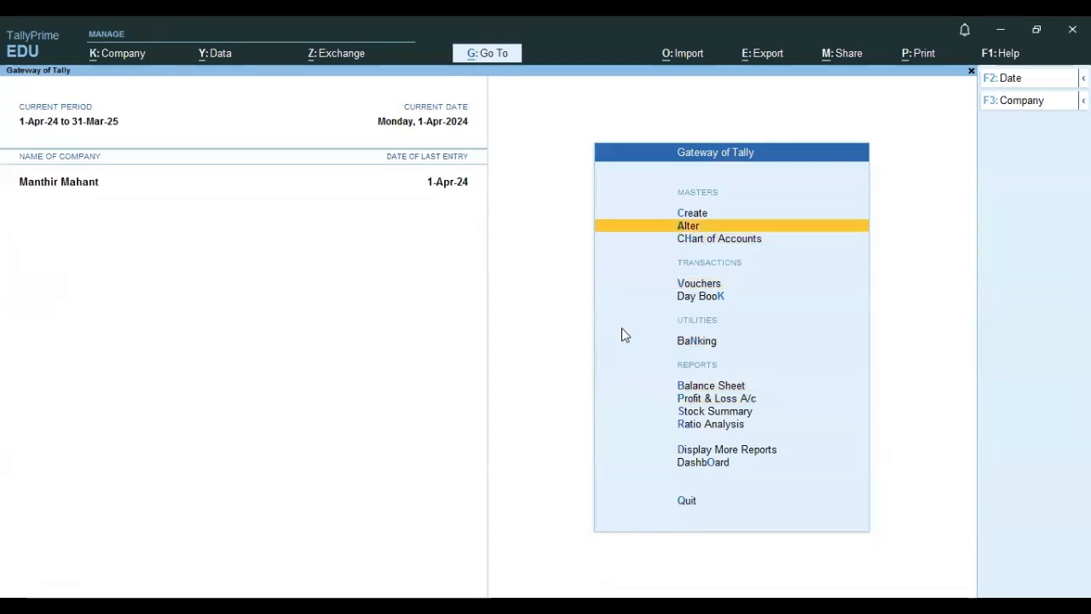
key(Return)
key(Return)
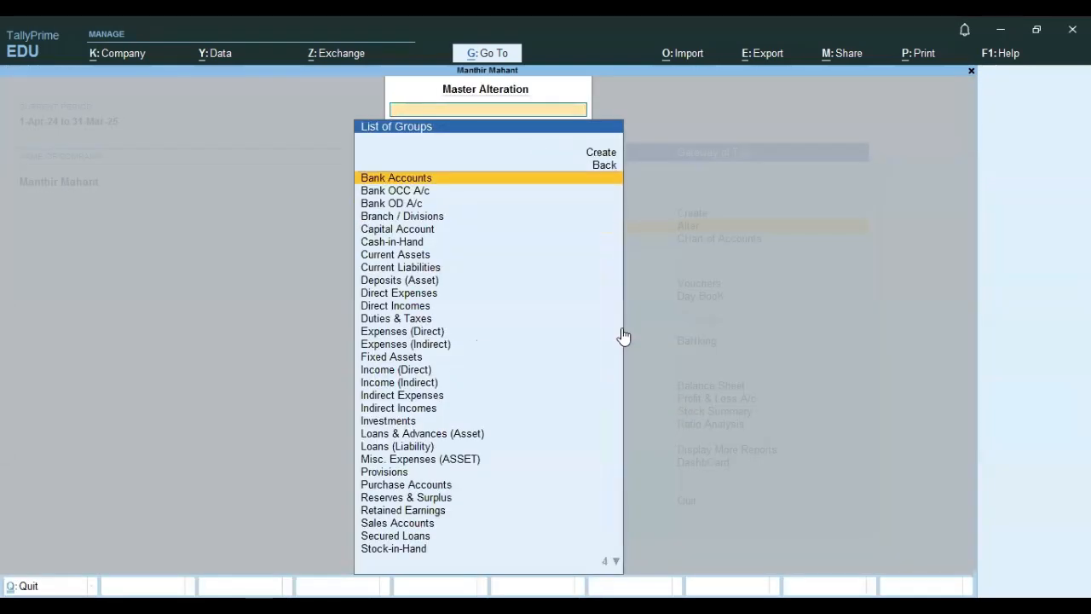
text(D)
key(Down)
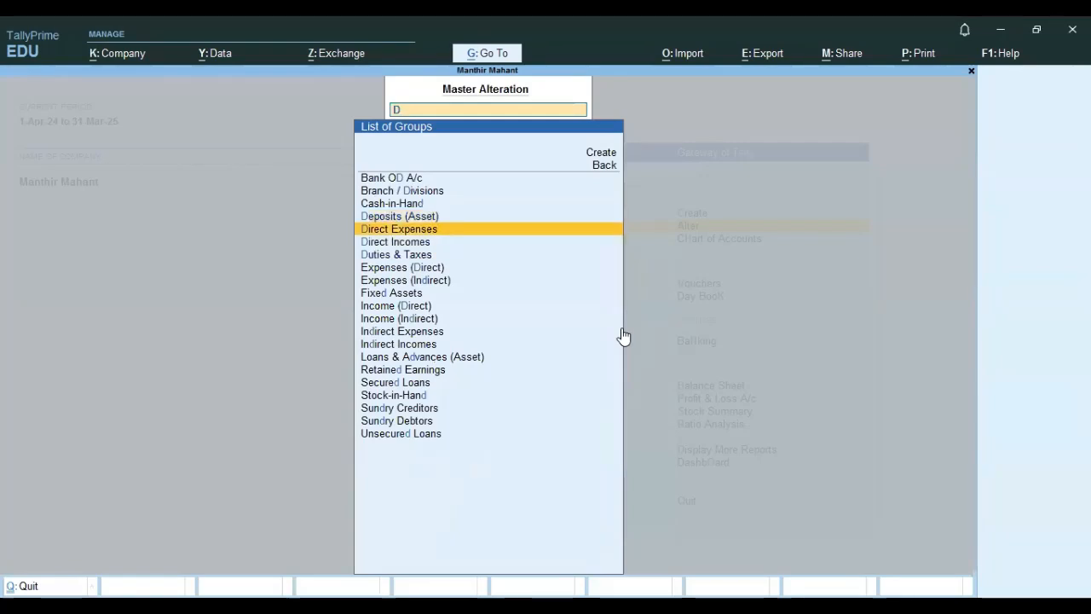
key(Return)
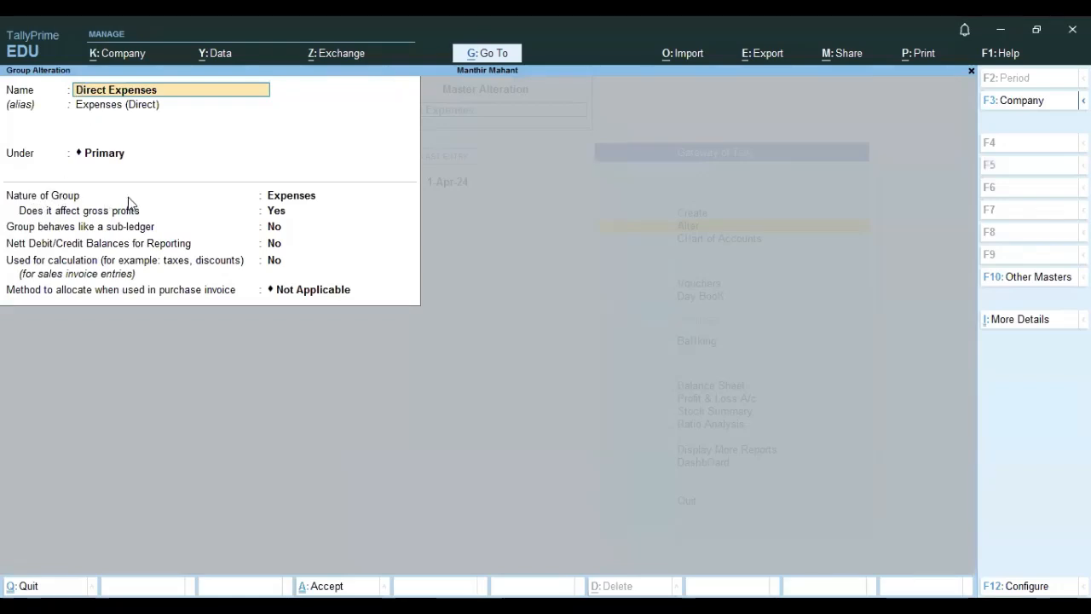
key(Return)
key(Return)
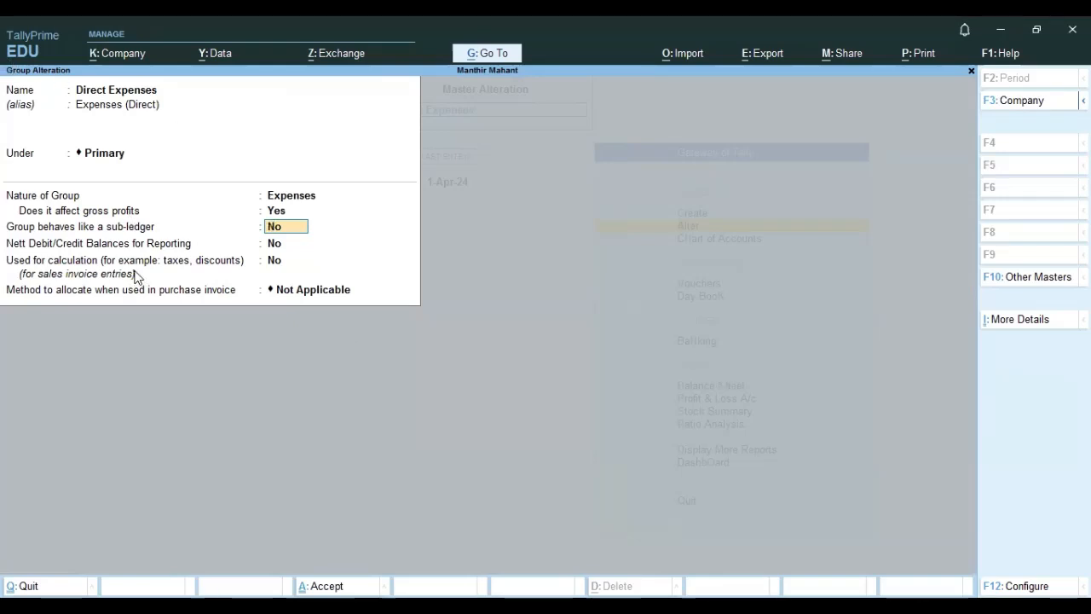
key(Escape)
key(Escape)
key(Escape)
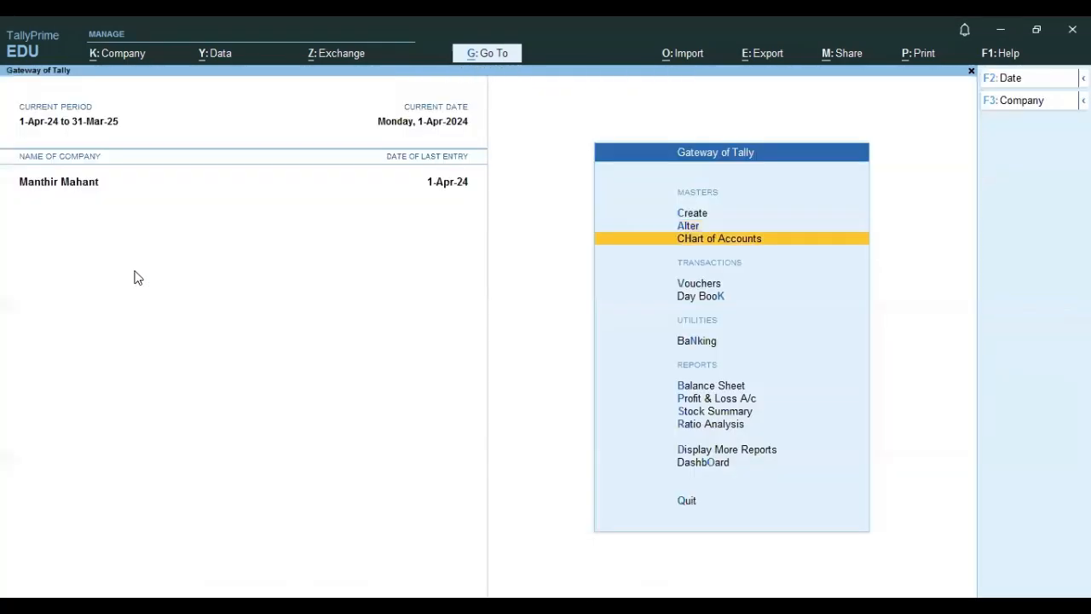
Open the Profit & Loss account and review the gross profit brought forward.
key(Down)
key(Down)
key(Down)
key(Down)
key(Down)
key(Return)
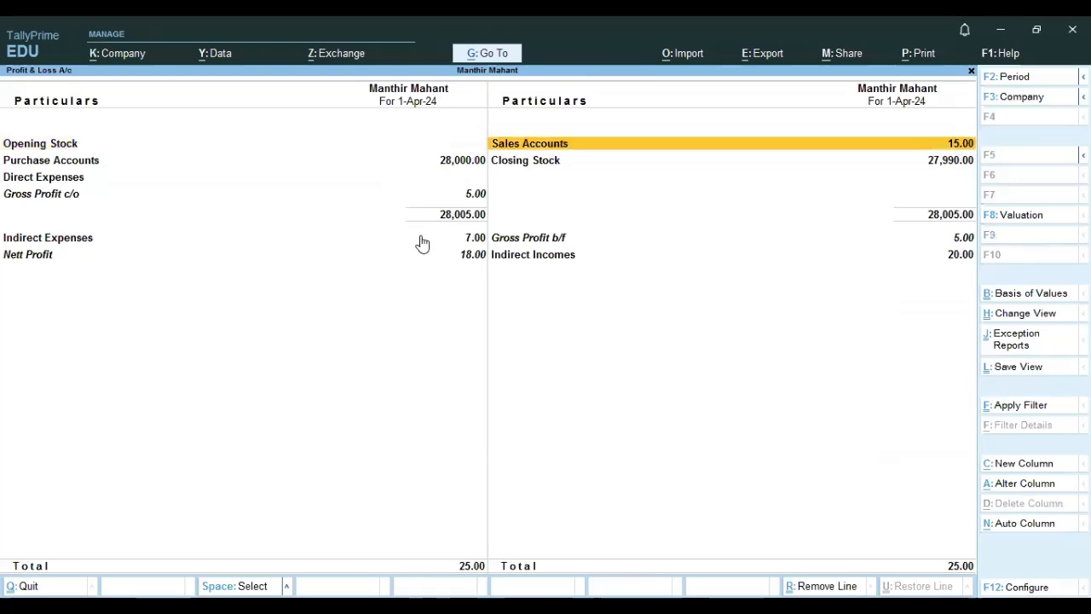
click(512, 242)
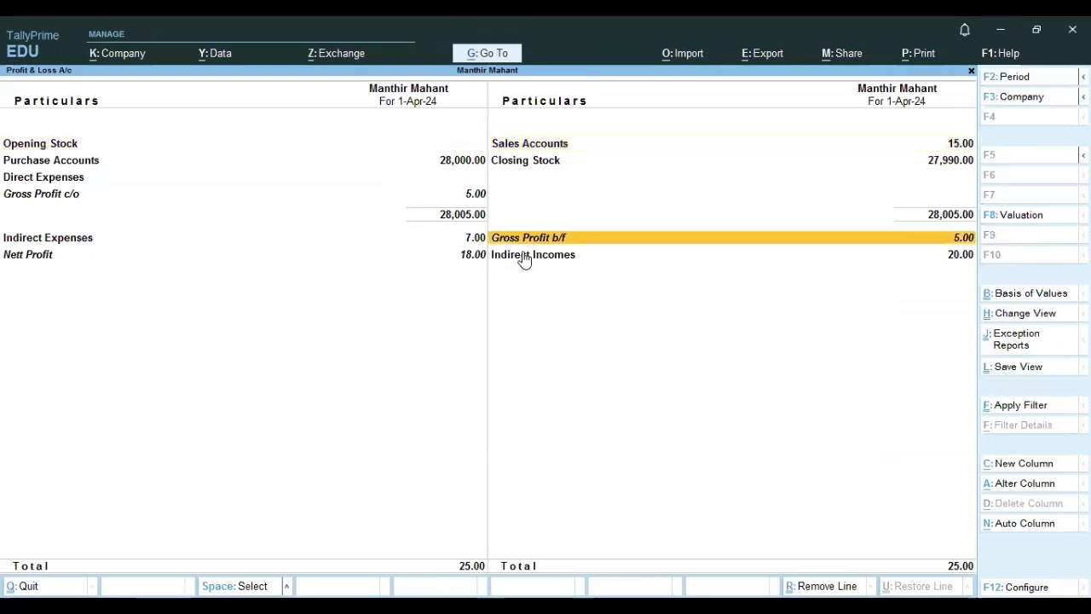
key(Escape)
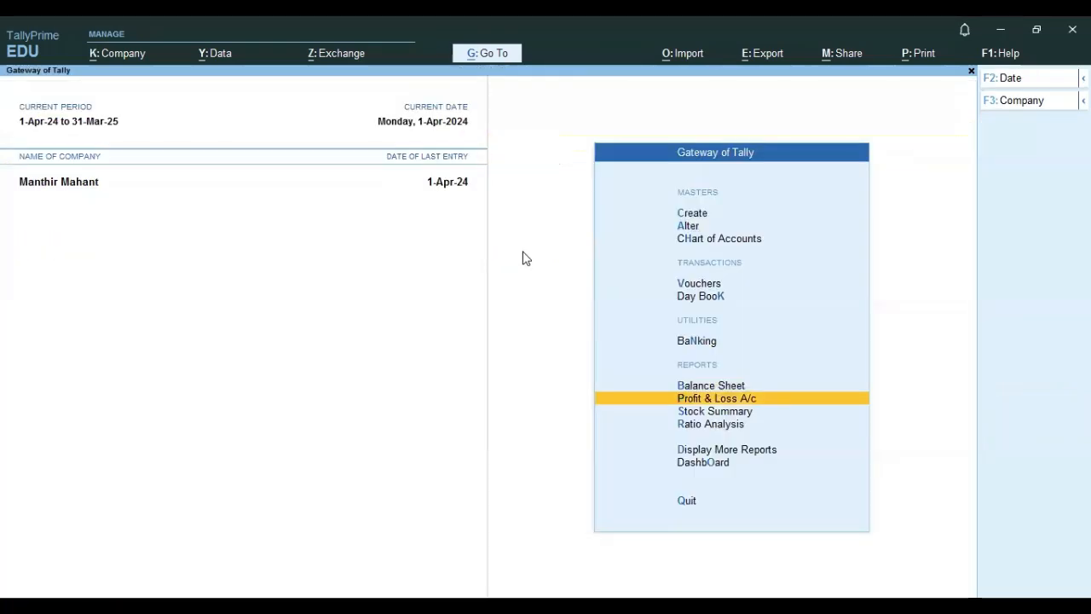
From the Day Book payment voucher, regroup the Advertising and marketing ledger under Direct Expenses and save the voucher.
click(694, 297)
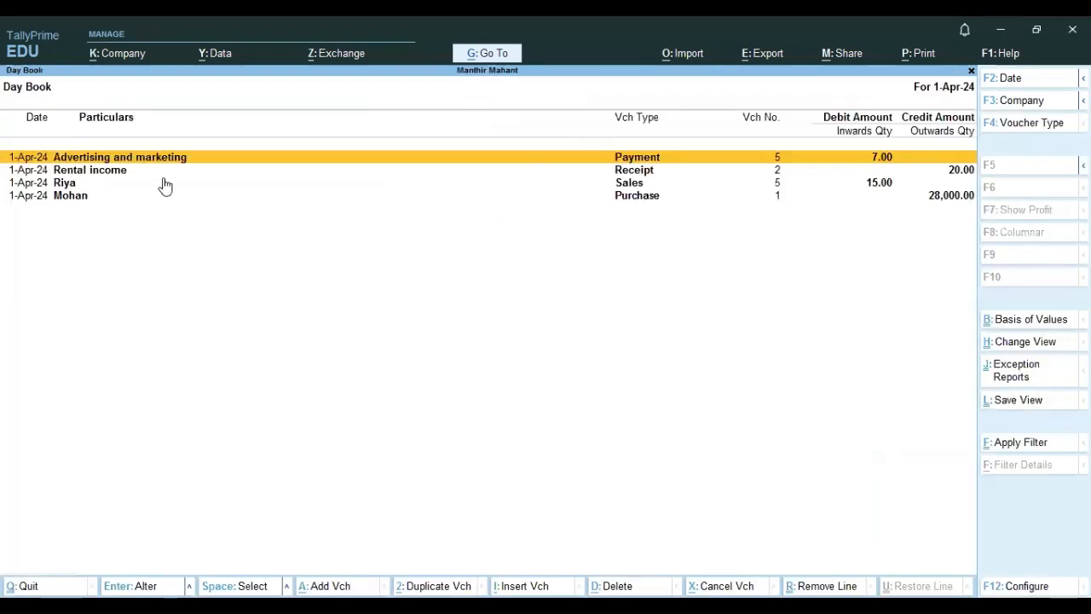
key(Return)
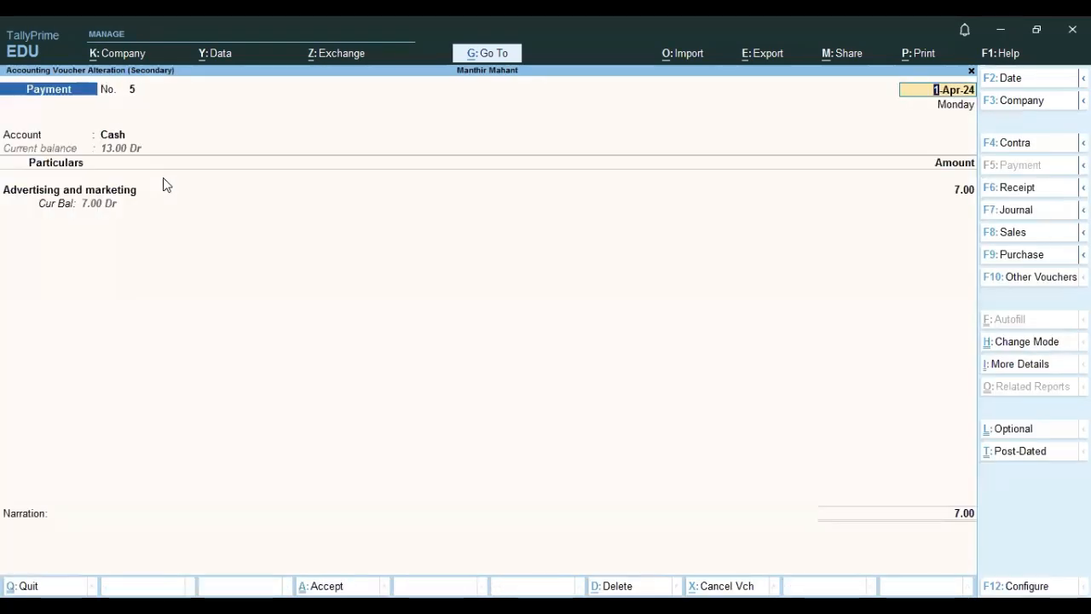
click(78, 199)
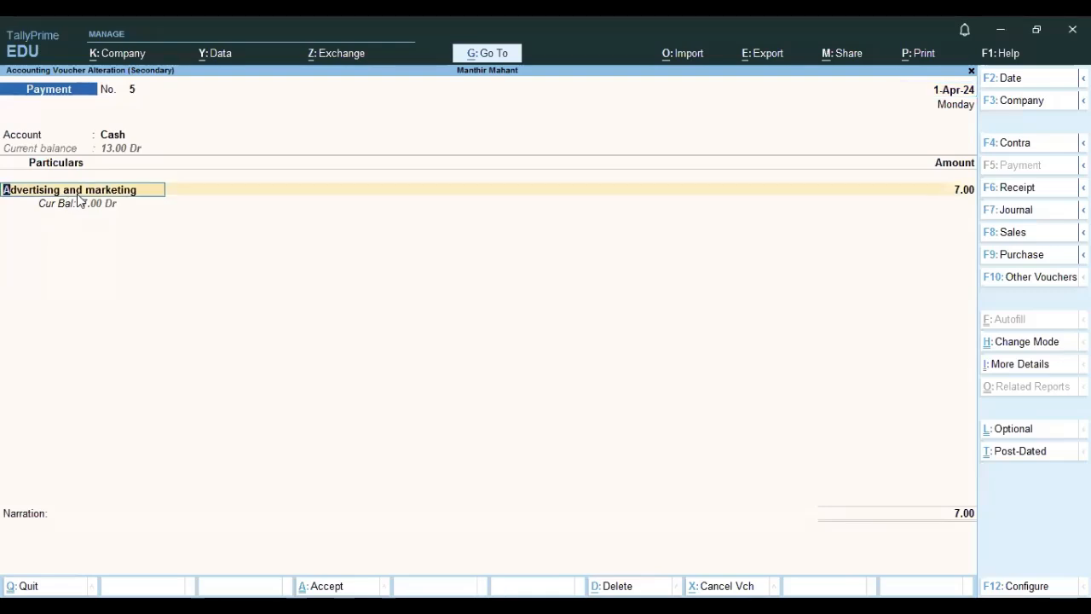
key(ctrl+Return)
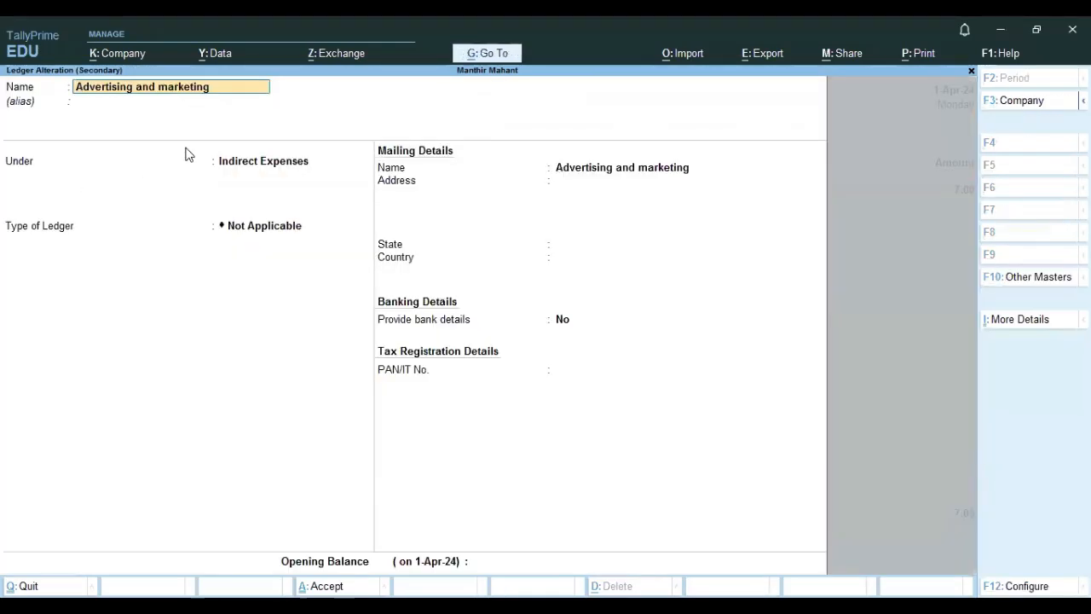
click(253, 163)
text(D)
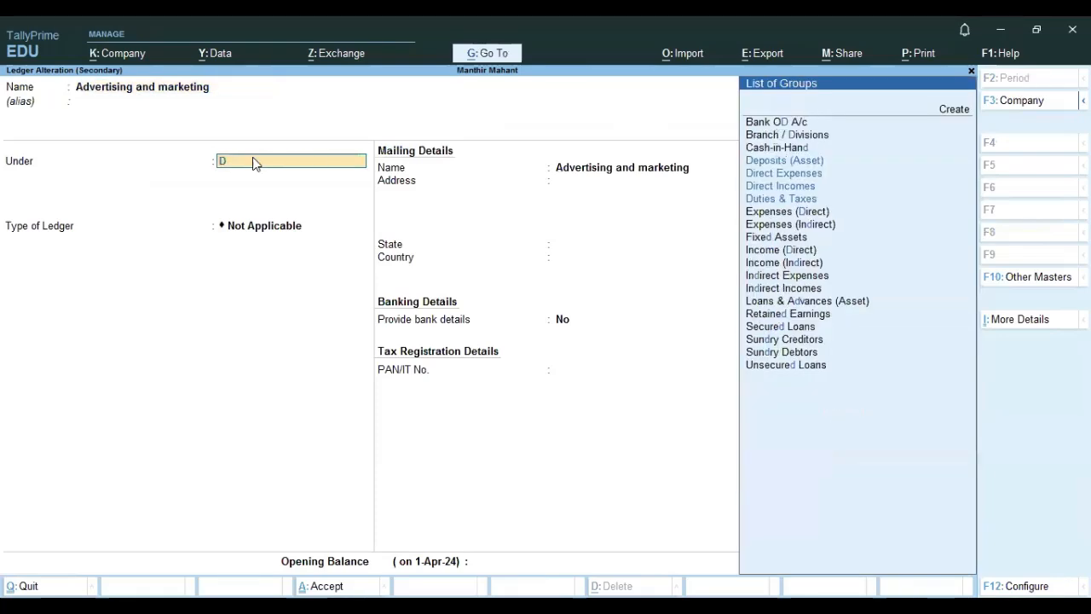
key(Down)
key(Down)
key(Up)
key(Return)
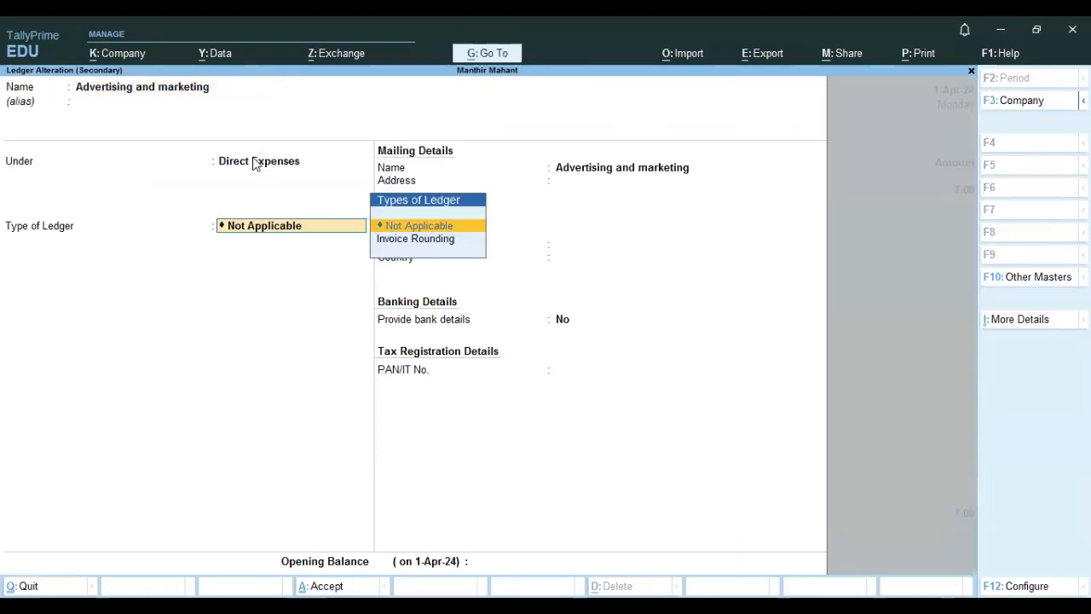
key(ctrl+a)
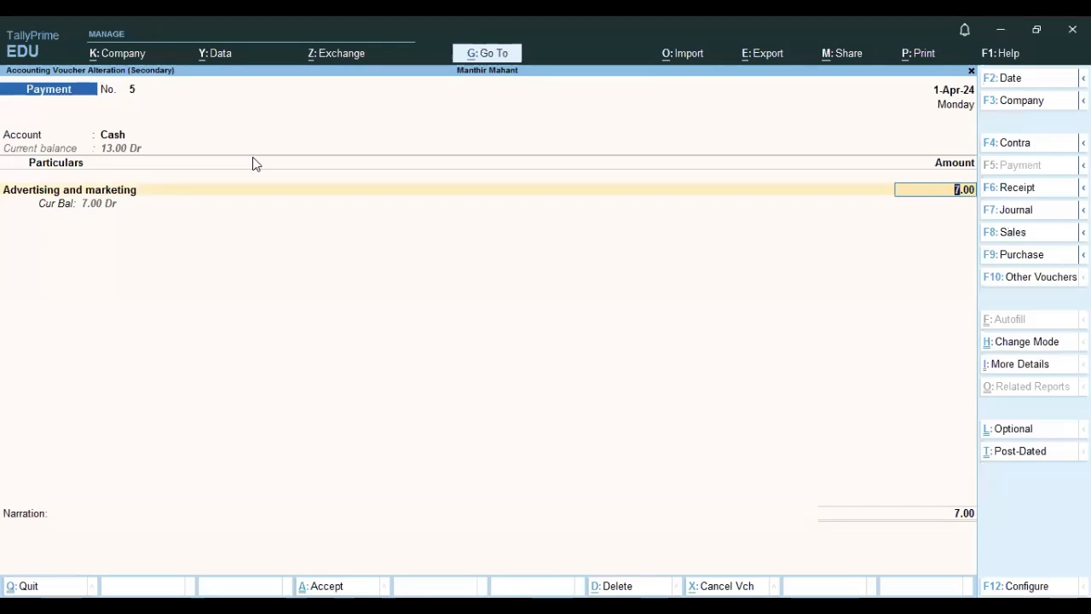
key(ctrl+a)
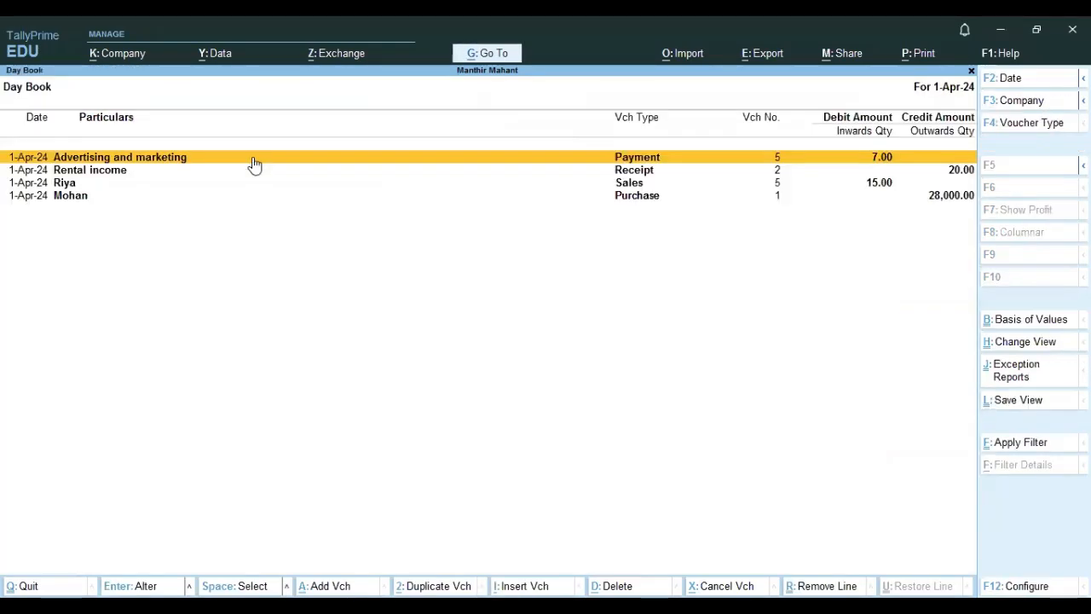
Open the Direct Expenses group master again to review its gross profit setting, then leave without changes.
key(Escape)
key(Up)
key(Up)
key(Up)
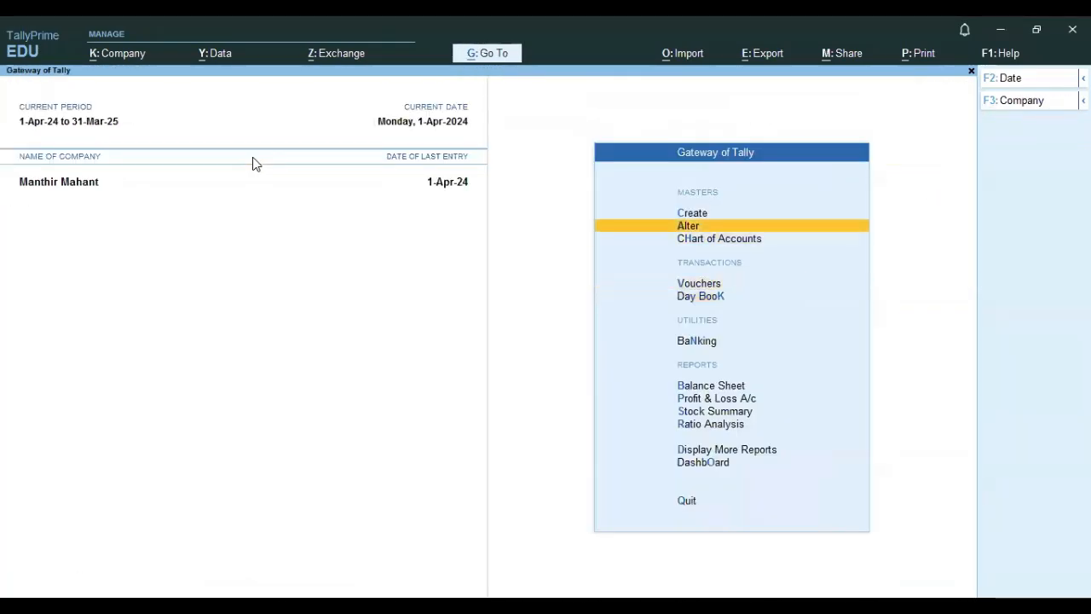
key(Return)
key(Down)
key(Up)
key(Return)
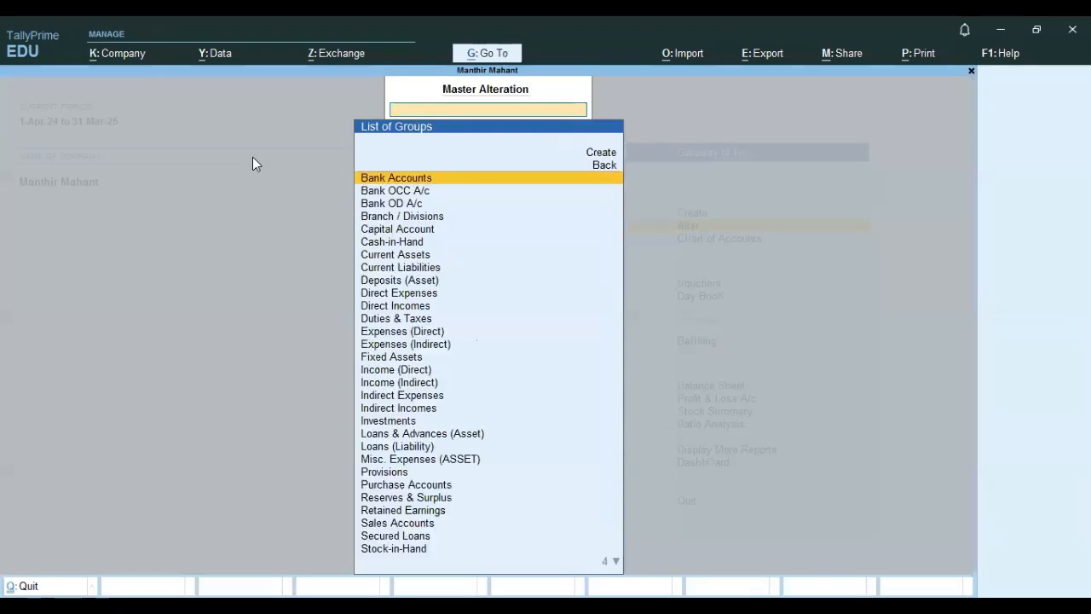
text(D)
key(Down)
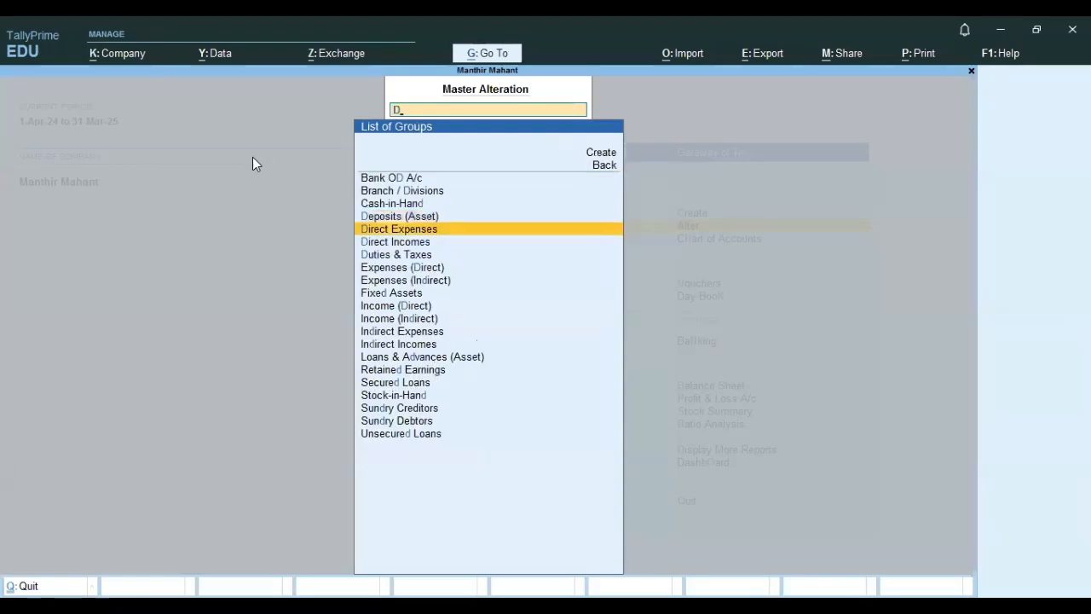
key(Return)
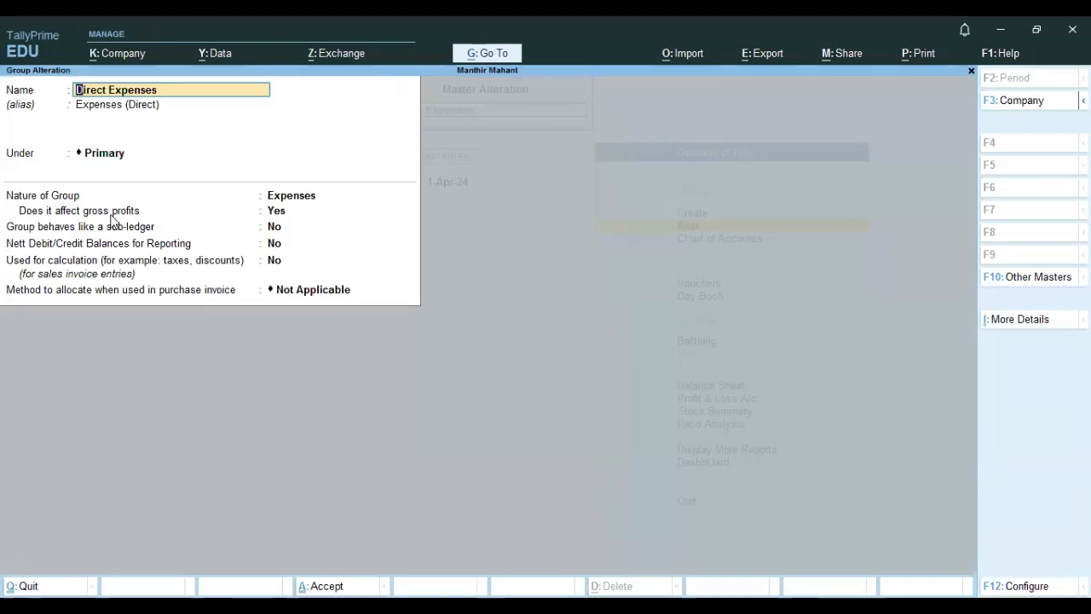
key(BackSpace)
key(Escape)
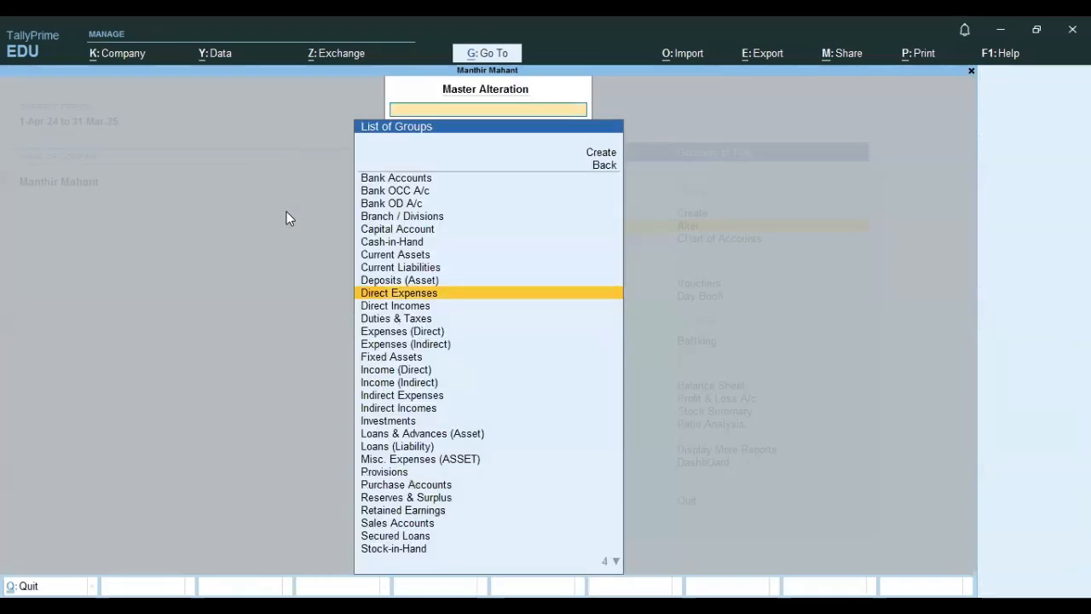
key(Escape)
Open the Profit & Loss account and examine the direct expenses, gross loss and net profit.
key(Down)
key(Down)
key(Down)
key(Down)
key(Down)
key(Down)
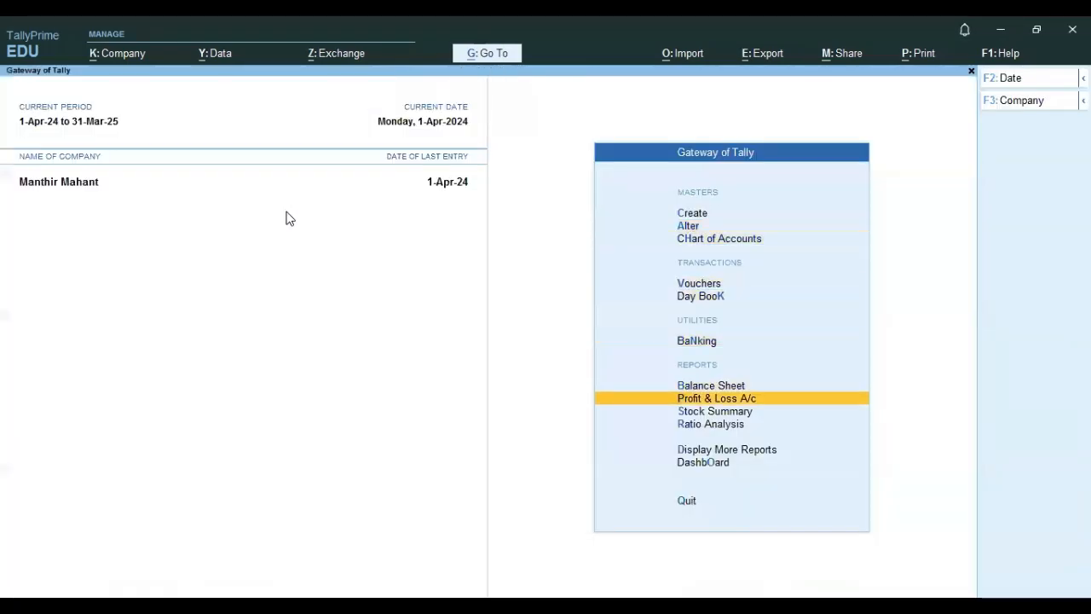
key(Return)
key(Right)
key(Down)
key(Down)
key(Down)
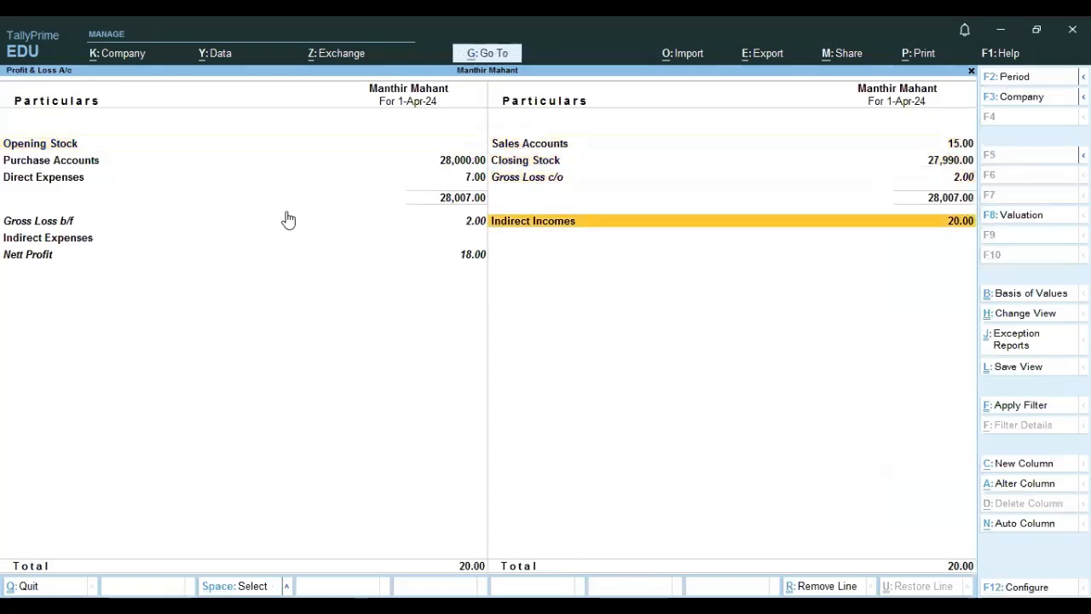
key(Left)
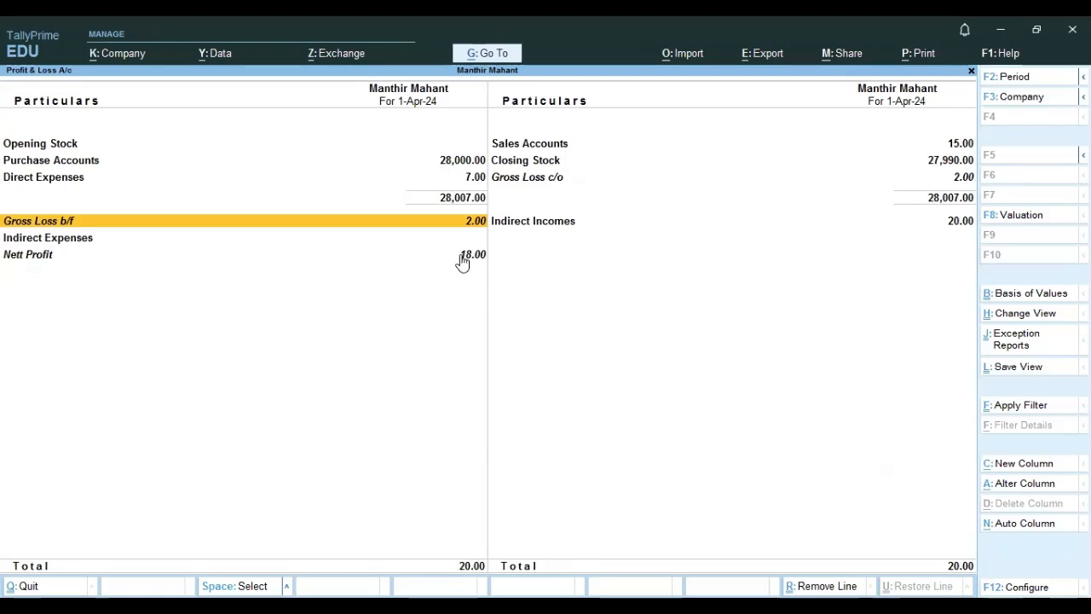
From the Day Book payment voucher, regroup the Advertising and marketing ledger back under Indirect Expenses and save the voucher.
key(Escape)
key(Up)
key(Up)
key(Up)
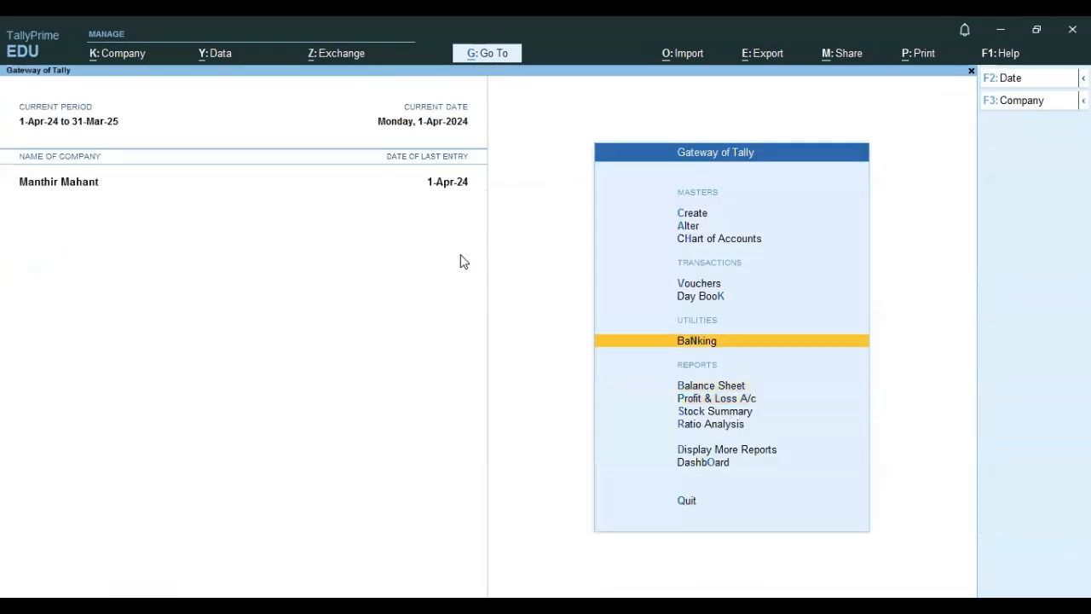
key(Return)
key(Return)
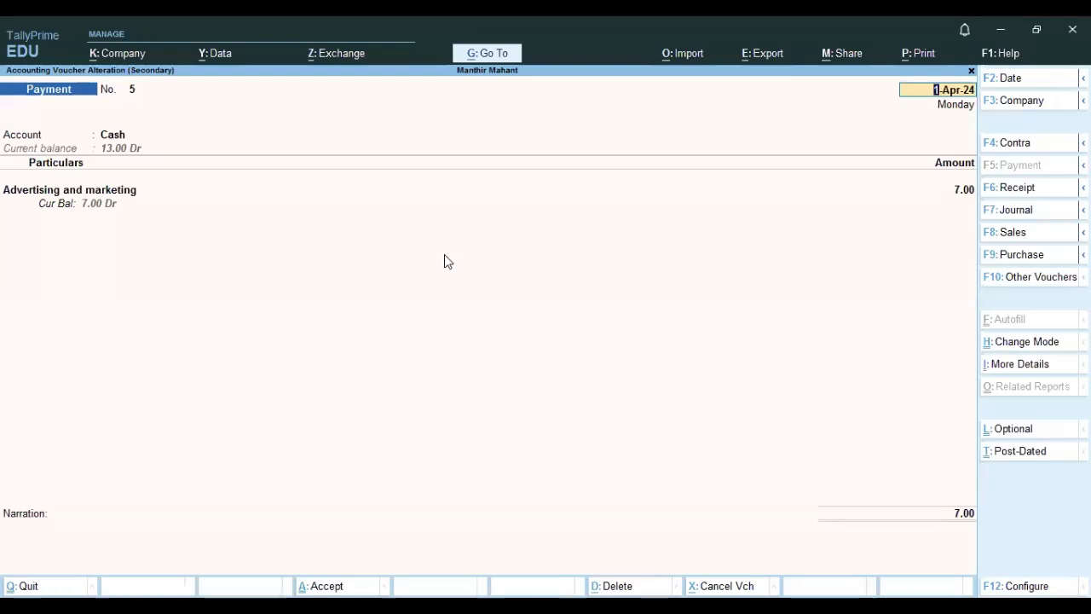
click(103, 193)
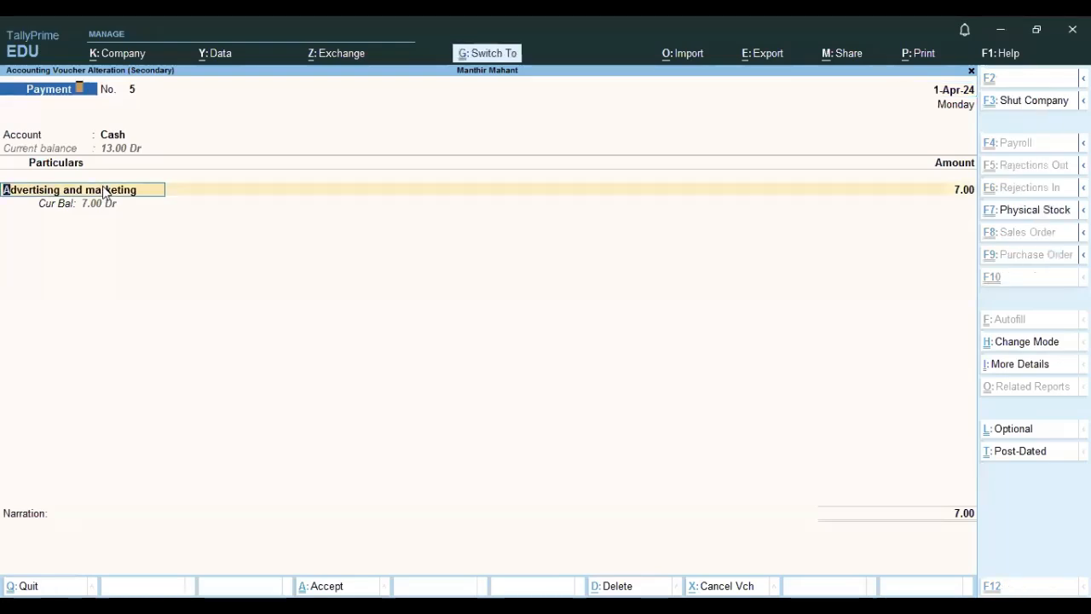
key(ctrl+Return)
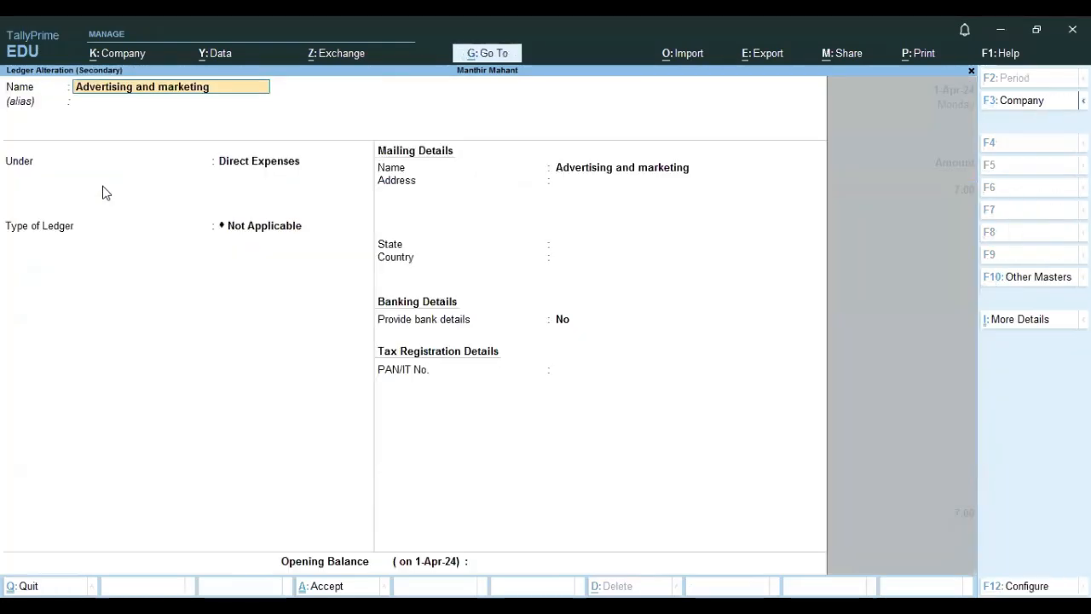
click(274, 162)
text(In)
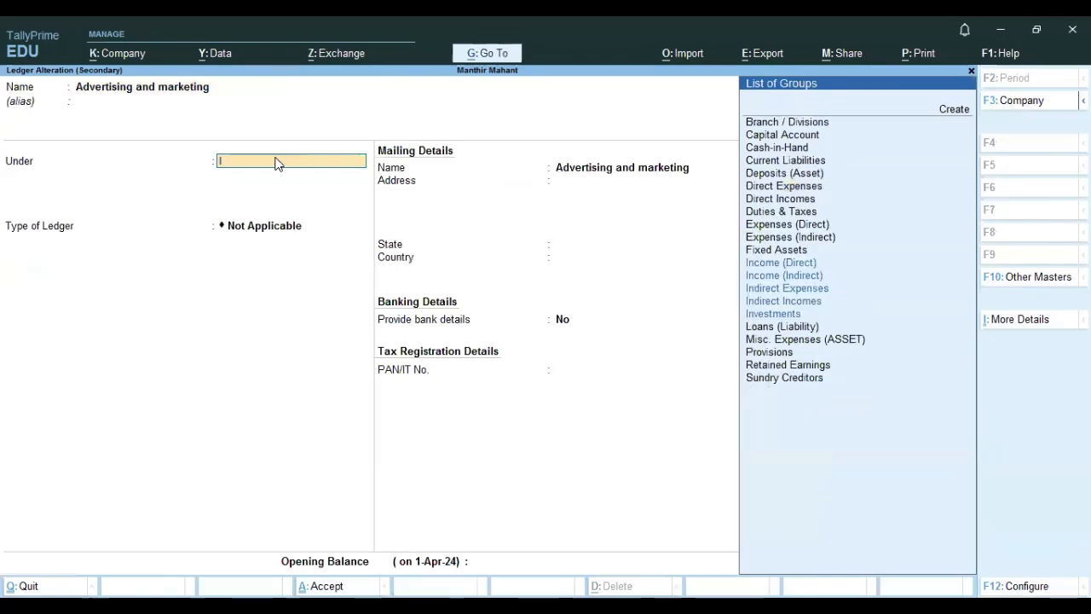
key(Down)
key(Down)
key(Down)
key(Return)
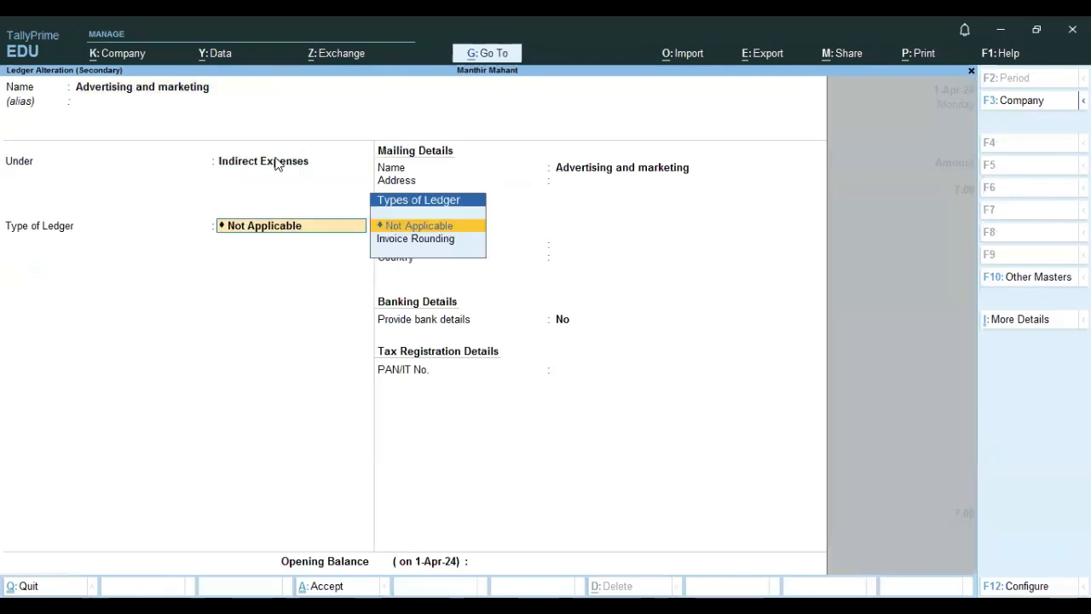
key(ctrl+a)
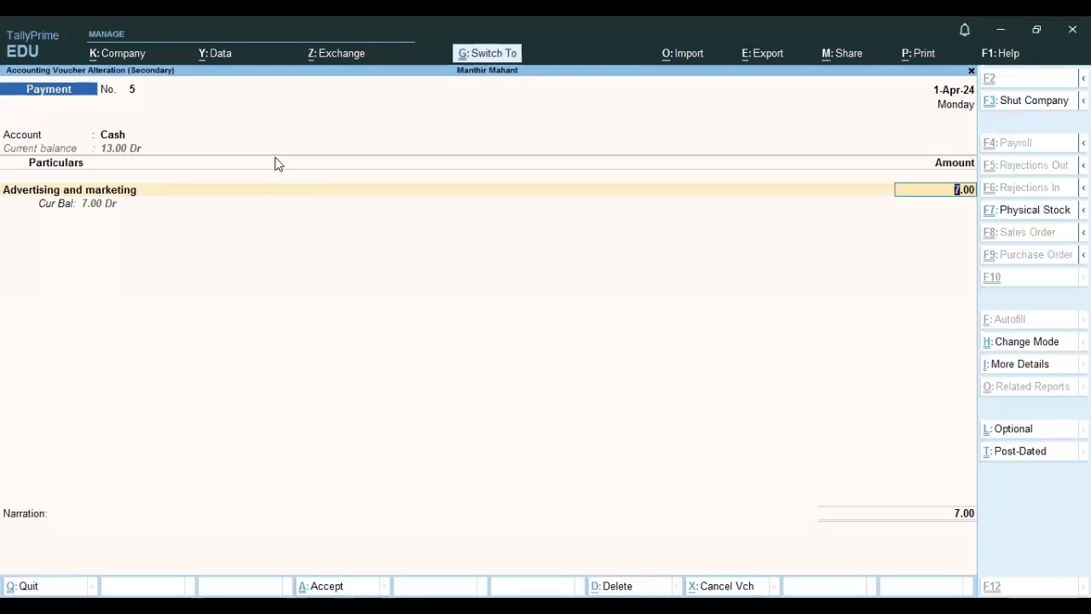
key(ctrl+a)
Open the Profit & Loss account and review the direct expenses, indirect expenses and gross profit brought forward.
key(Escape)
key(Down)
key(Down)
key(Down)
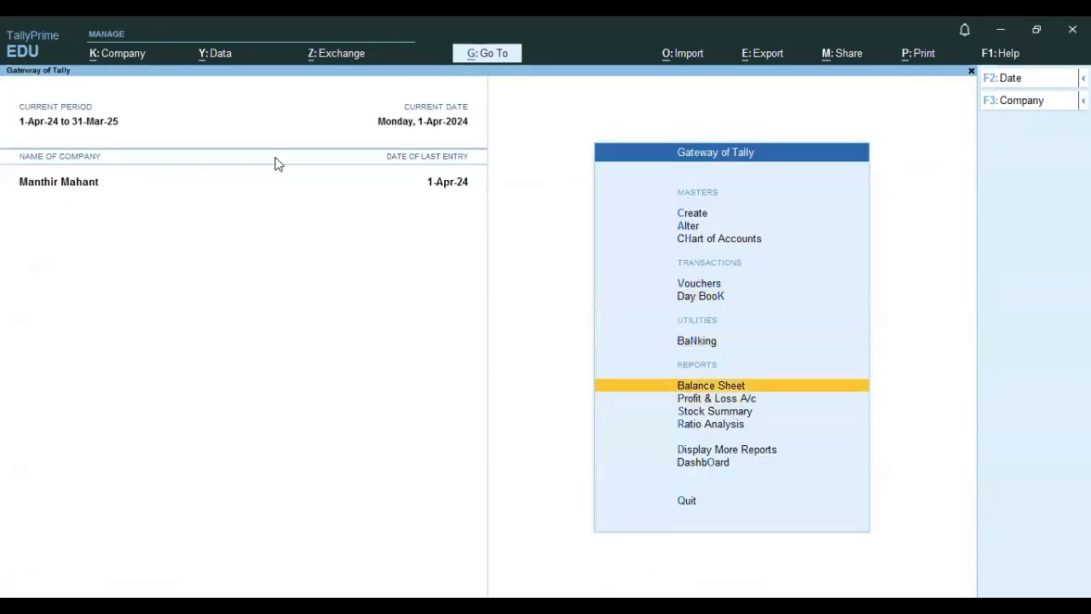
key(Return)
key(Down)
key(Down)
key(Down)
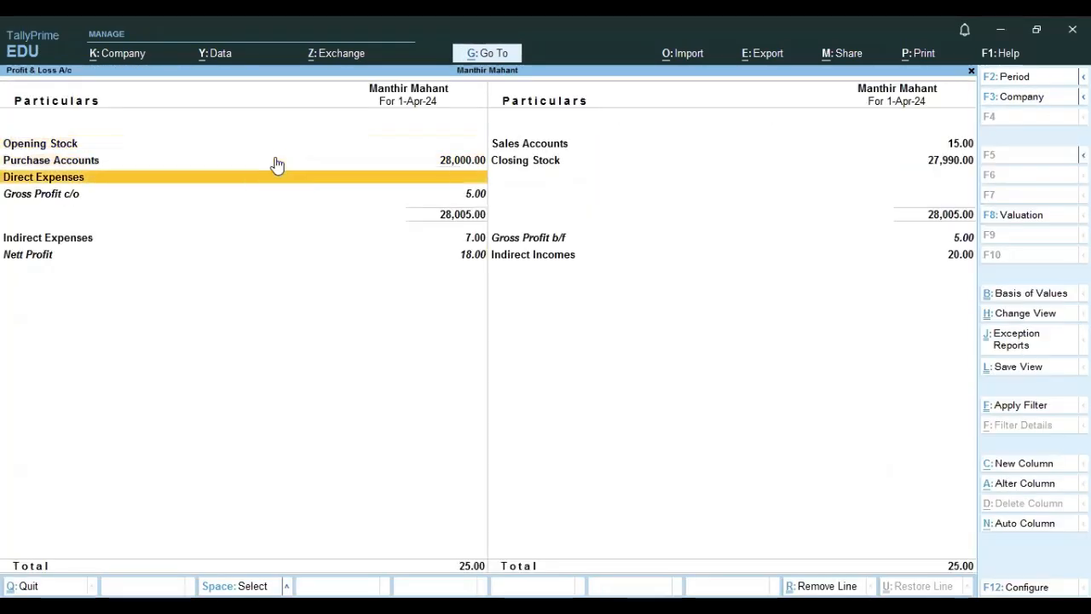
key(Down)
key(Right)
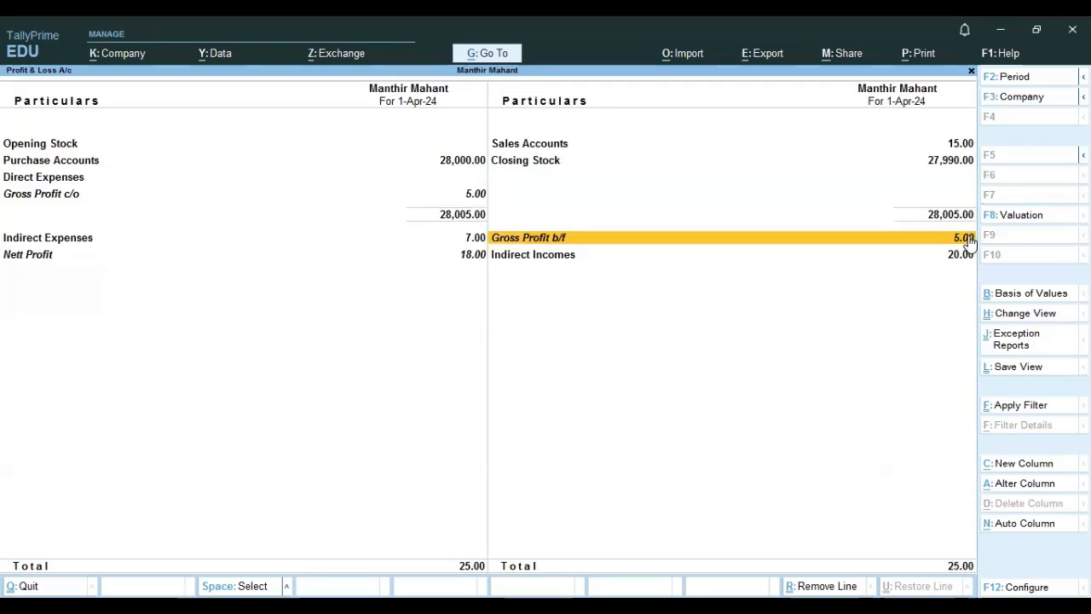
Examine the indirect expenses, indirect incomes and nett profit rows of the Profit & Loss account, then close it.
click(478, 240)
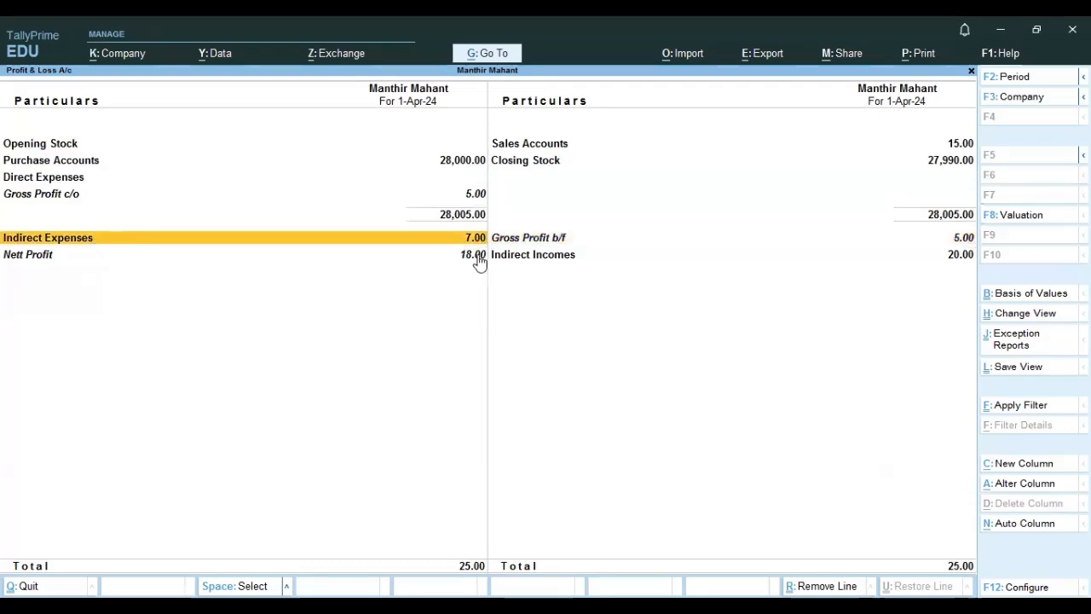
click(520, 257)
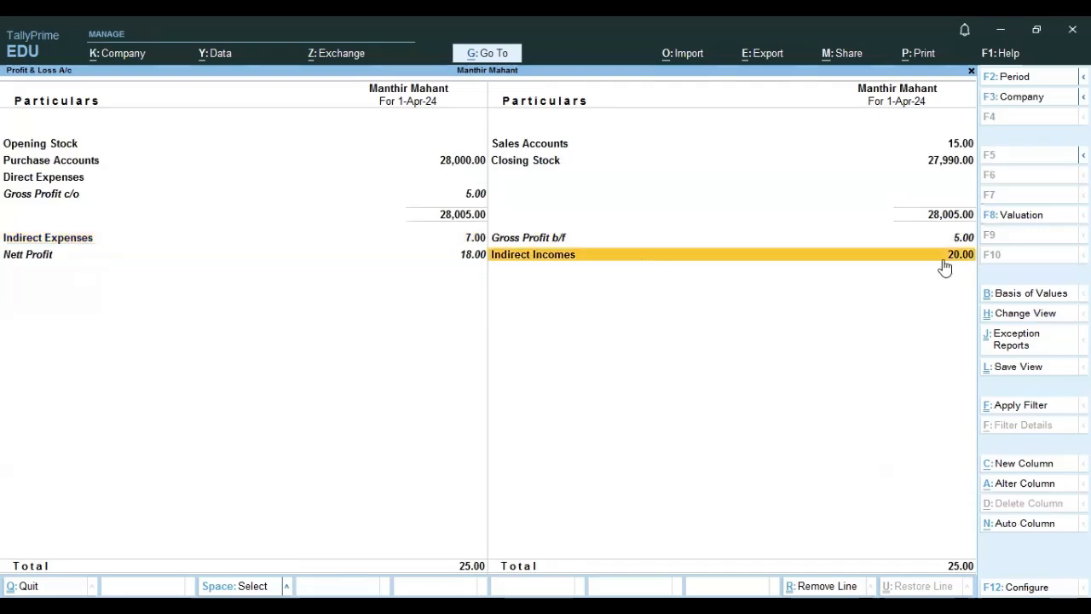
click(53, 261)
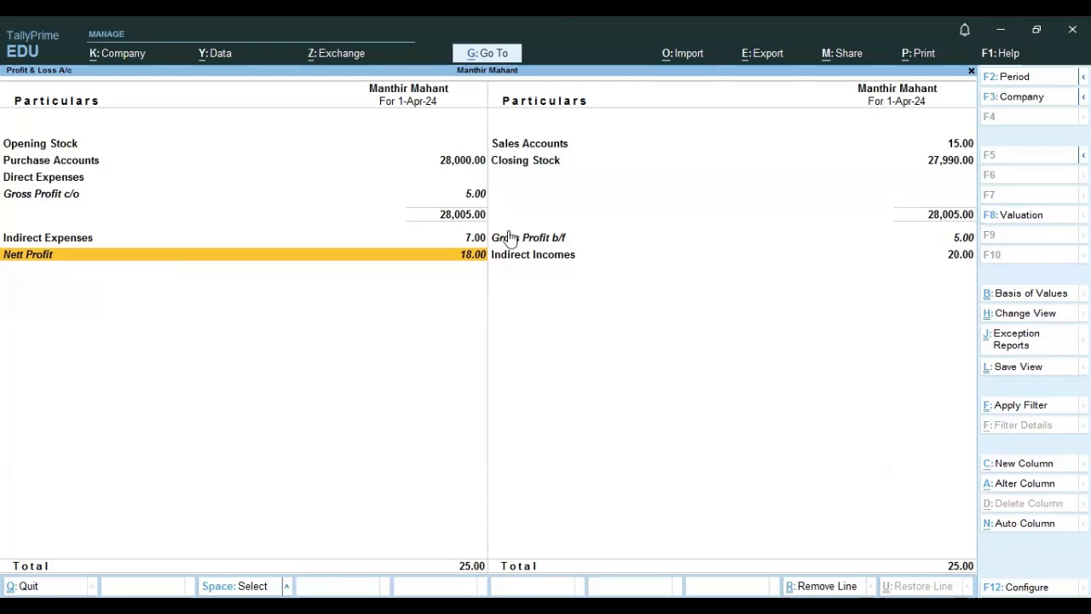
key(Escape)
Open the Direct Expenses group master to review whether it affects gross profits, then leave without changes.
key(Up)
key(Up)
key(Up)
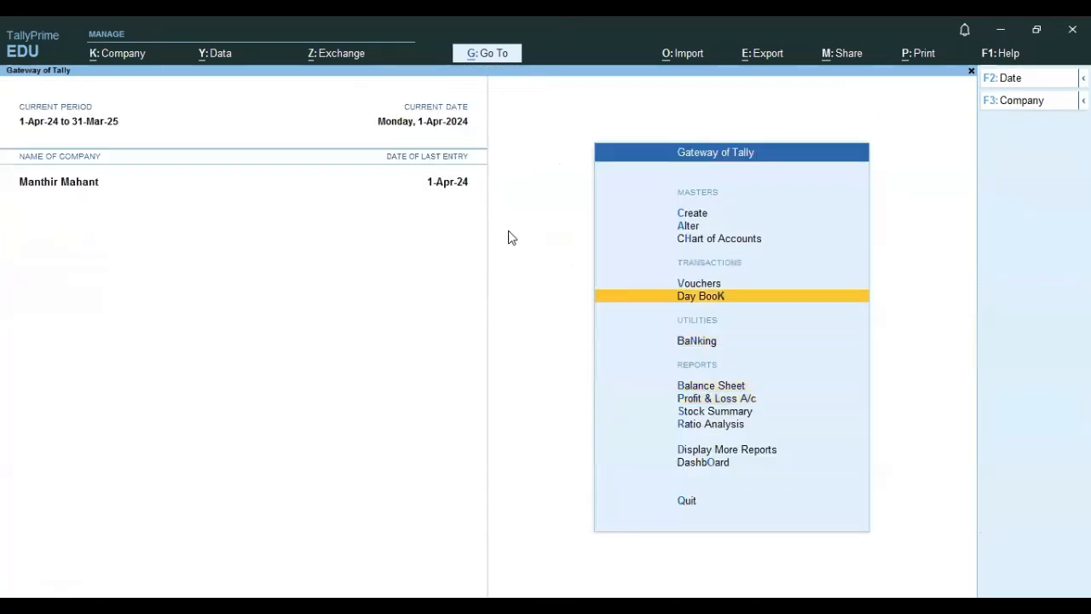
key(Up)
key(Up)
key(Up)
key(Return)
key(Down)
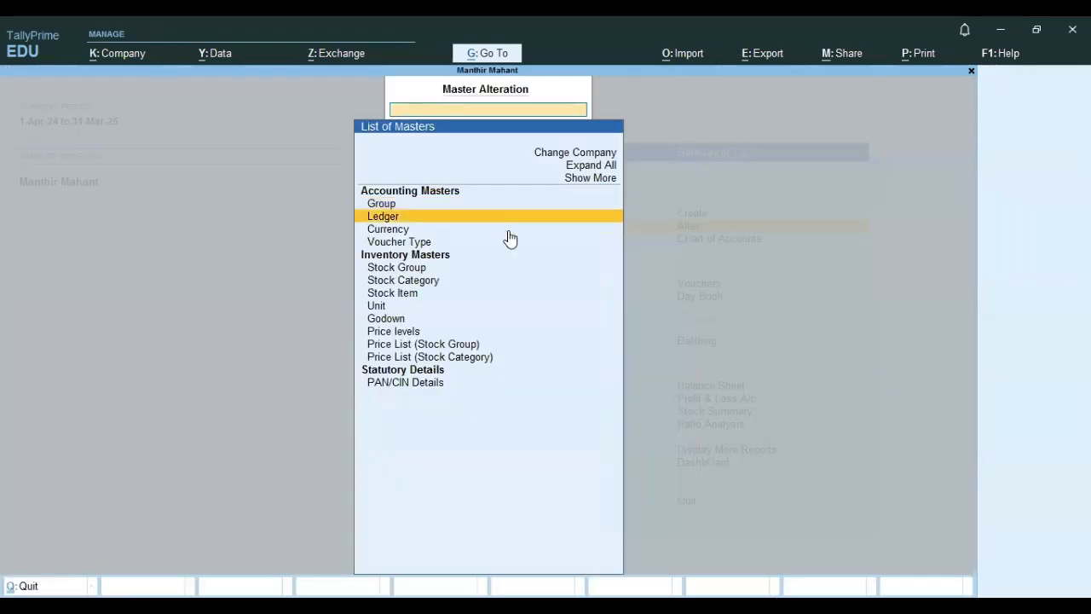
key(Up)
key(Return)
text(D)
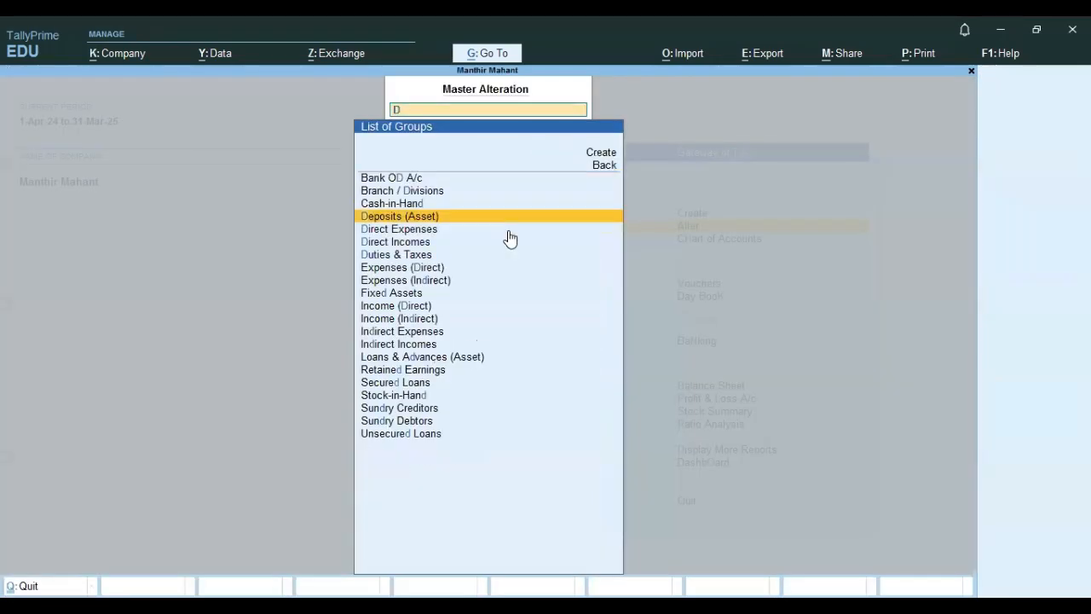
key(Down)
click(509, 232)
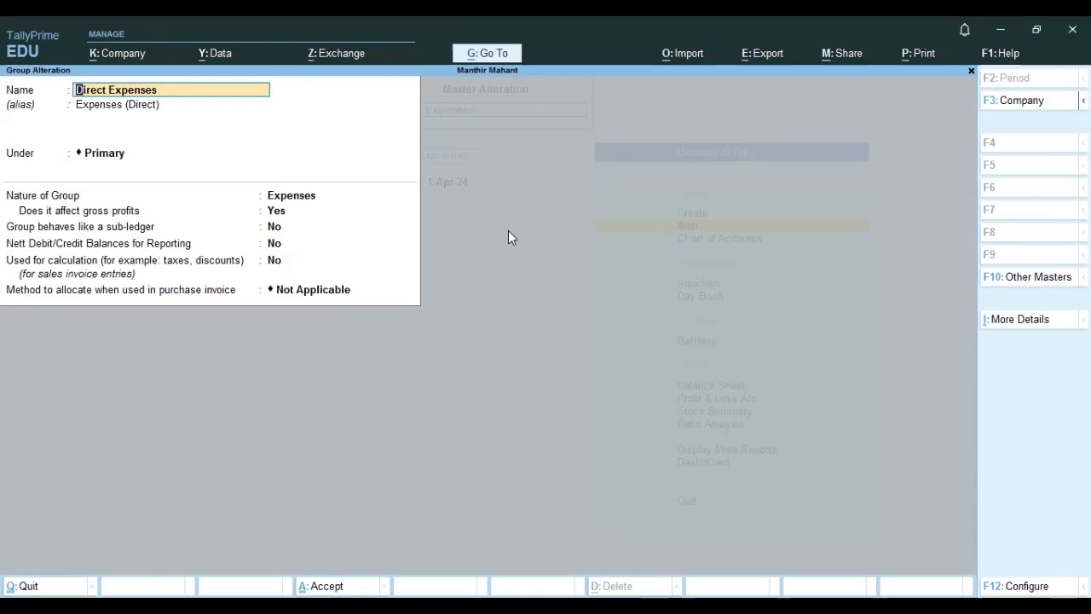
key(Escape)
key(Escape)
Open the Indirect Expenses group master to compare its gross profit setting, then leave without changes.
key(Return)
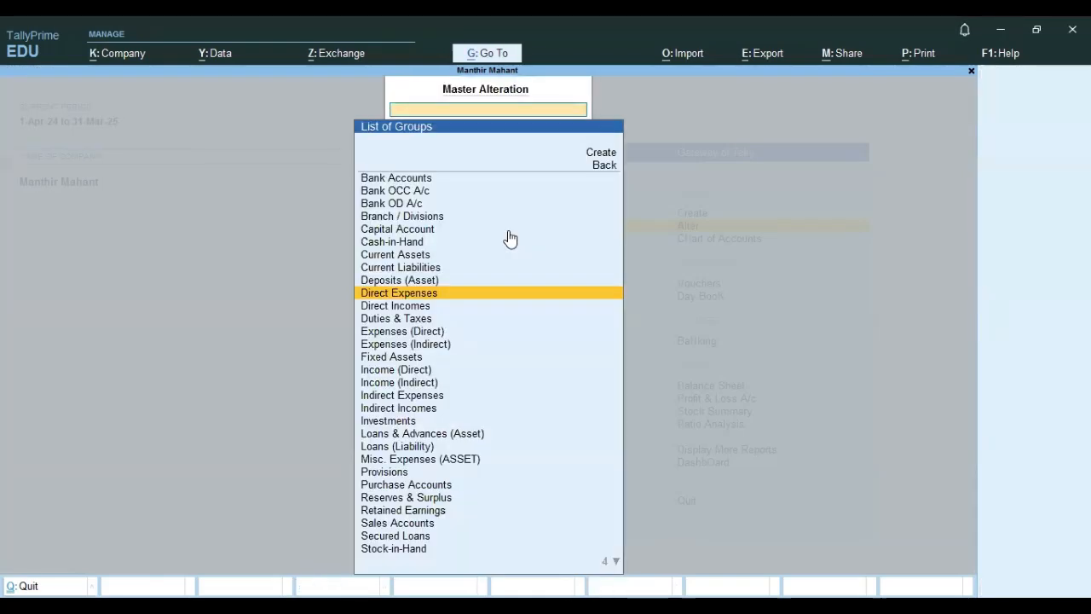
text(In)
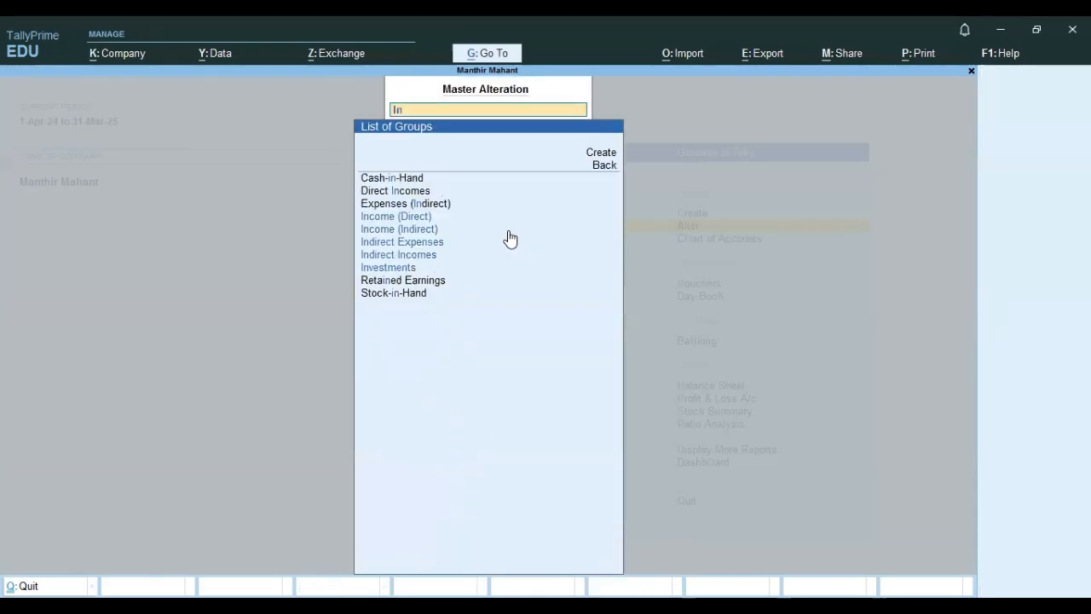
click(508, 238)
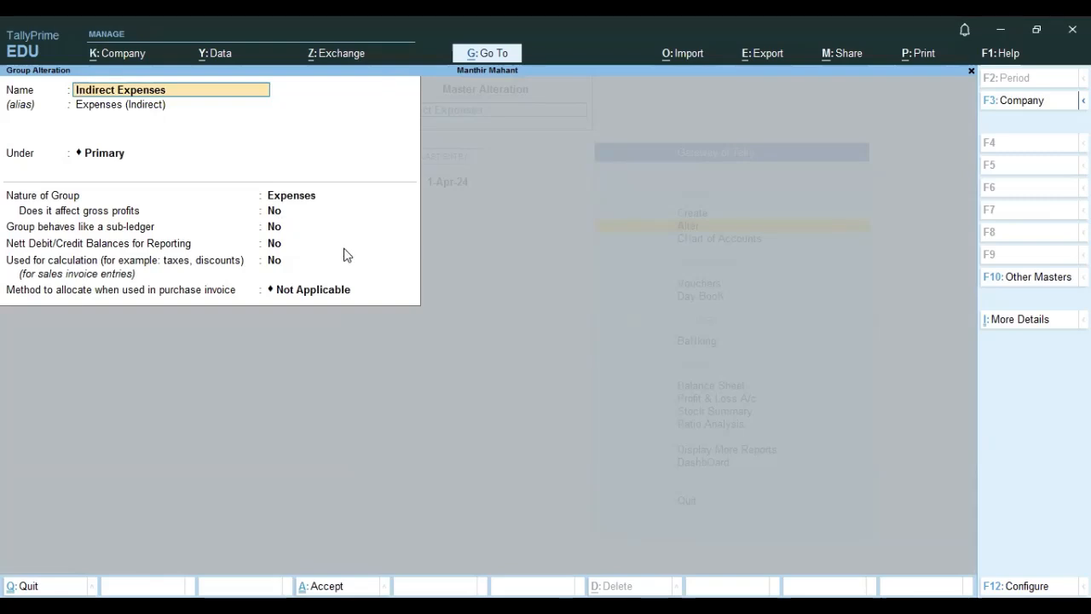
key(Escape)
key(BackSpace)
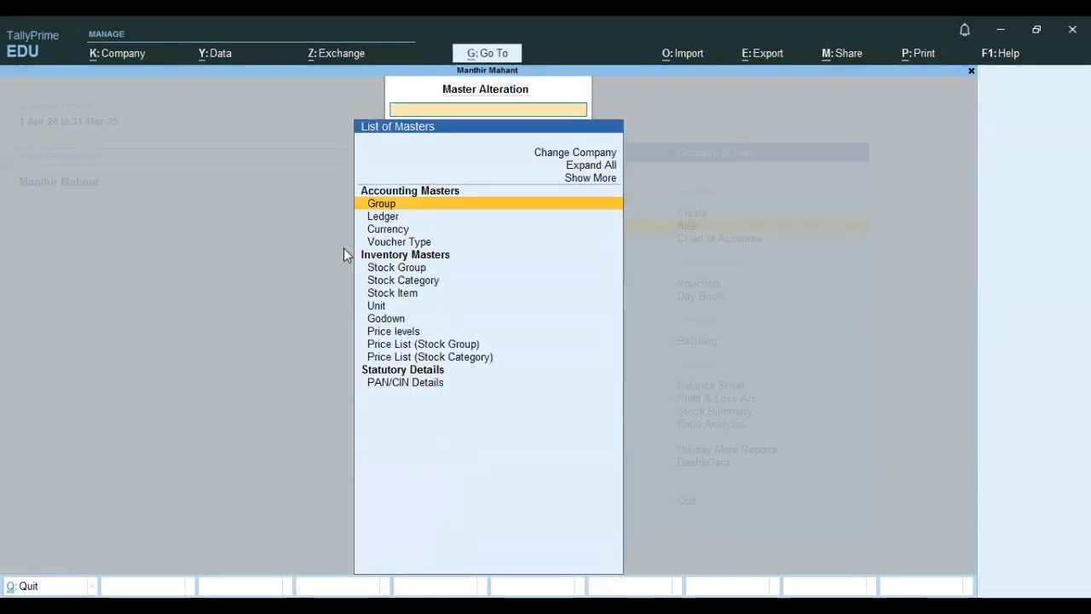
Reopen the Profit & Loss account to review gross profit brought forward, then return to the Gateway of Tally.
key(Down)
key(Escape)
key(Down)
key(Down)
key(Down)
key(Down)
key(Down)
key(Down)
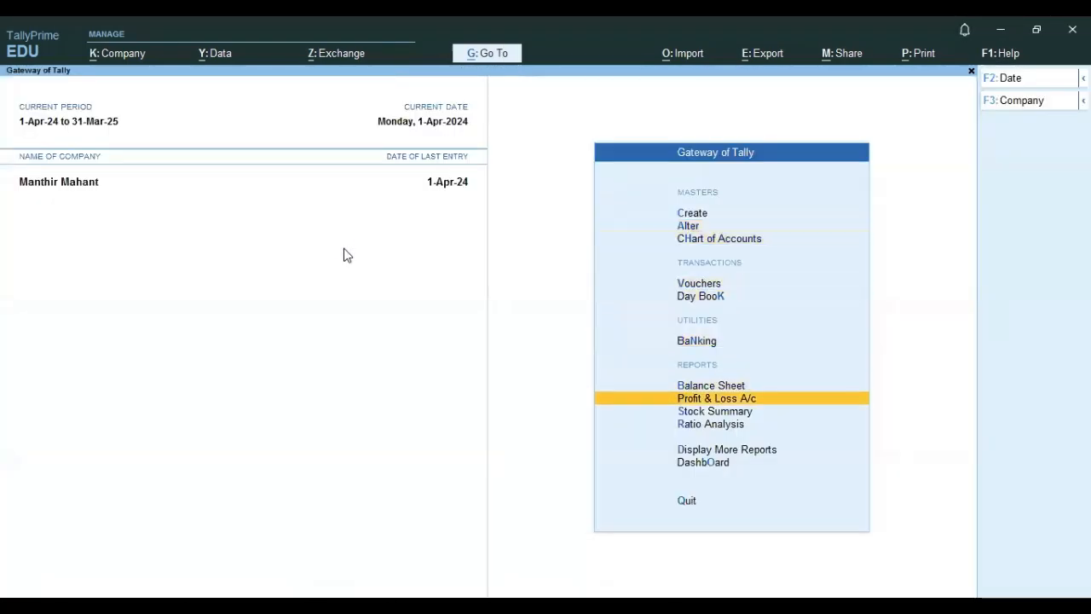
key(Return)
click(520, 244)
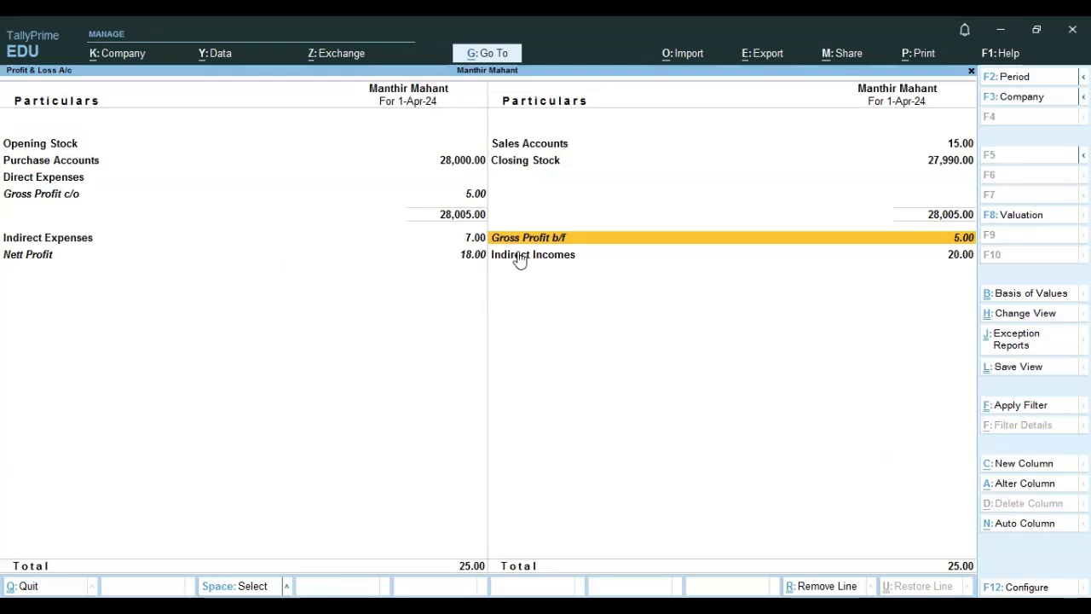
key(Escape)
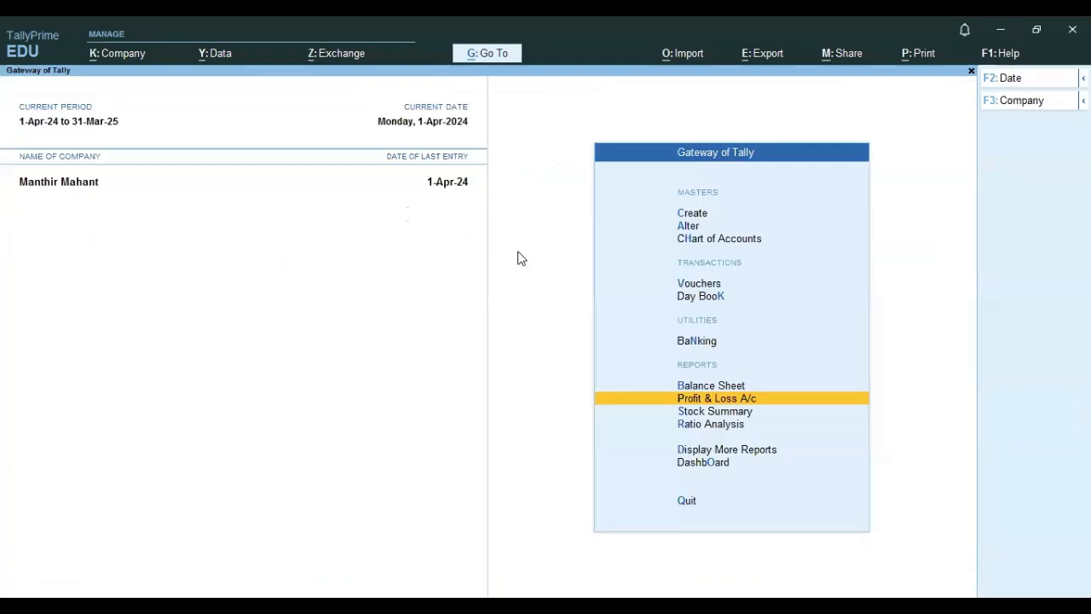